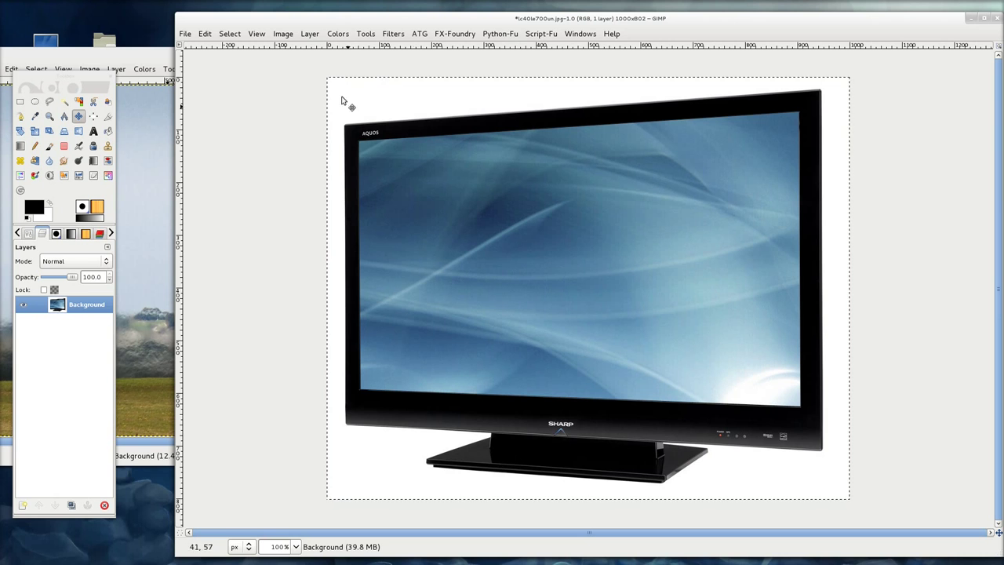
- Copy the whole TV picture and paste it into the jet photo as a new Pasted Layer
left_click(206, 33)
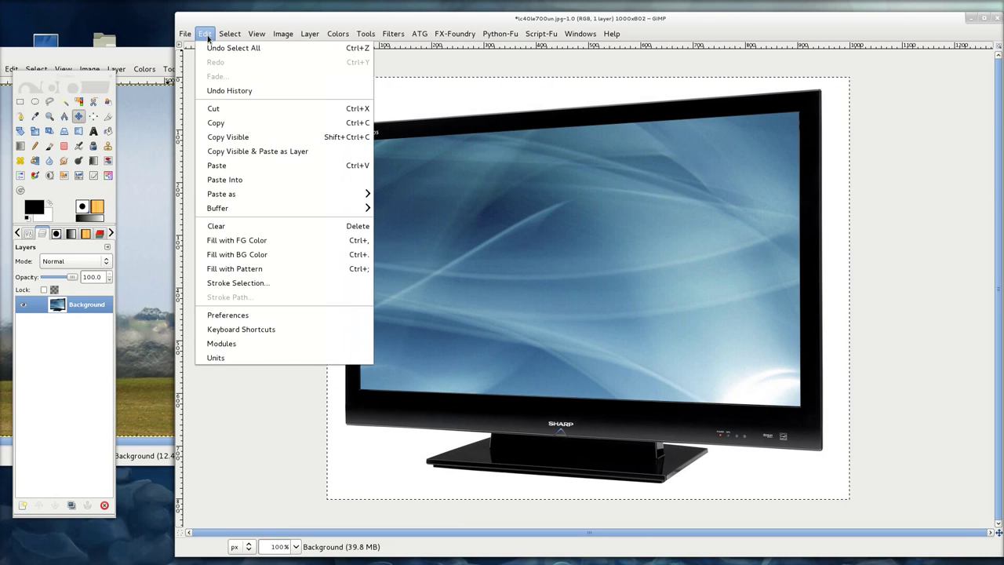
left_click(232, 122)
left_click_drag(115, 56, 304, 57)
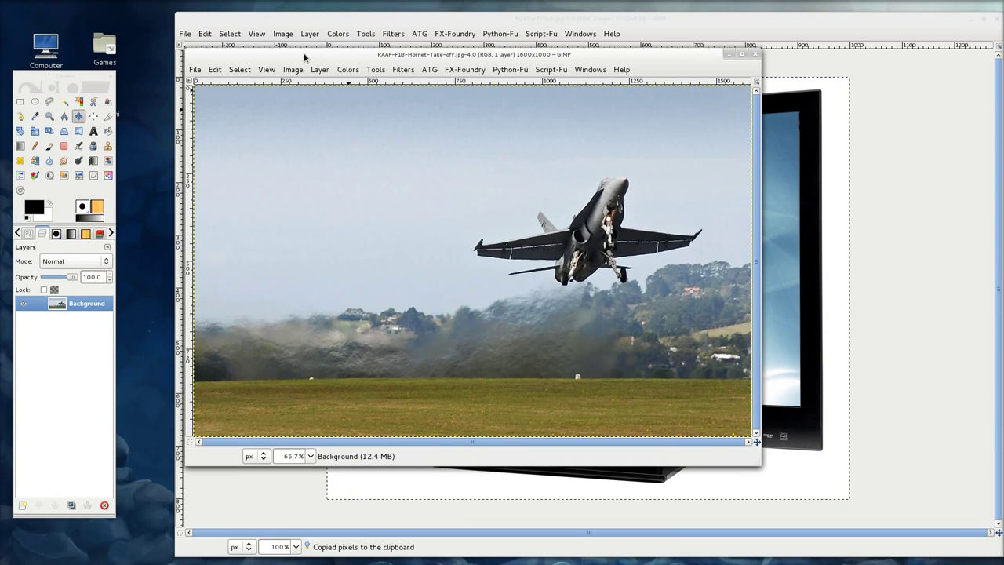
left_click(216, 70)
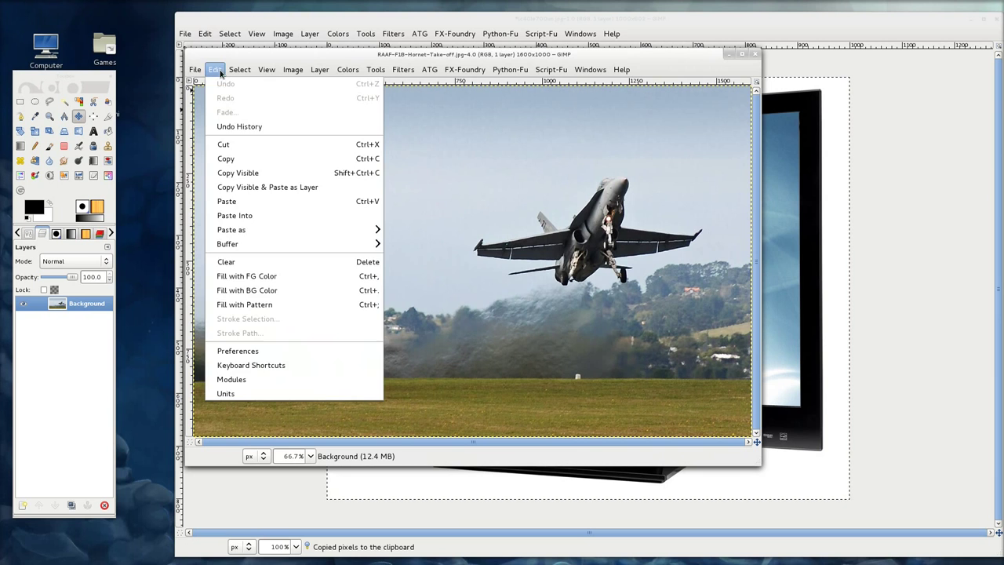
left_click(270, 206)
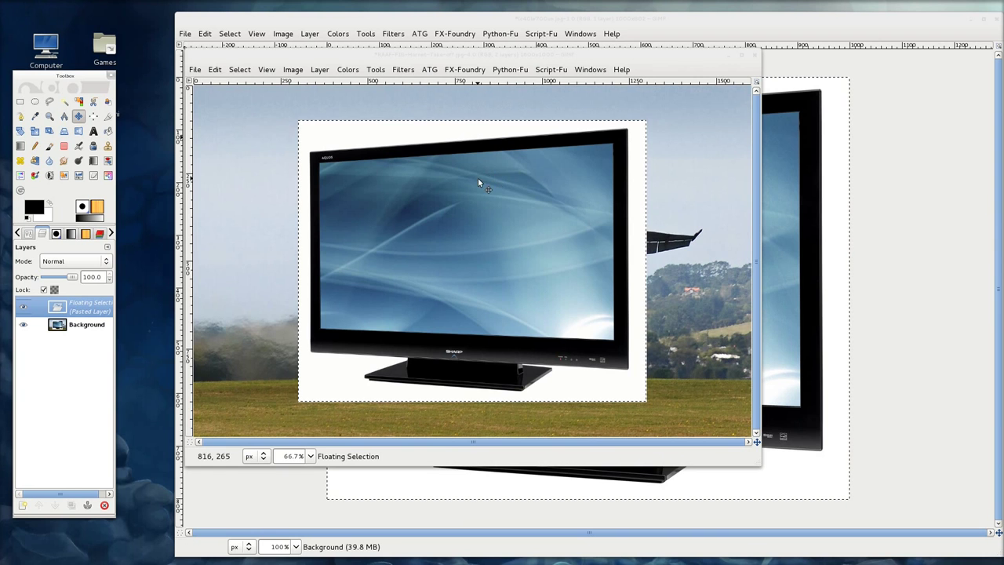
left_click(22, 506)
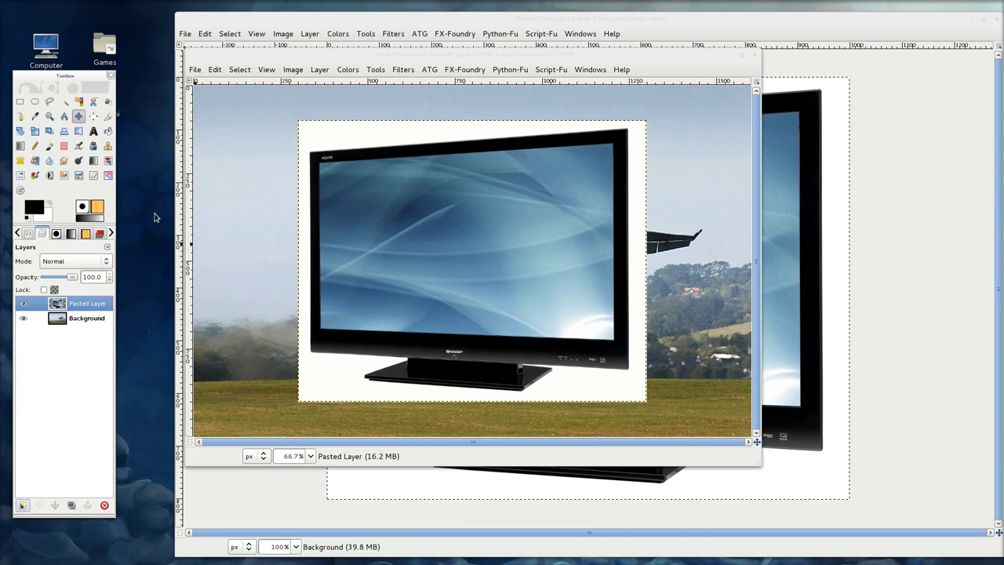
- Hide the TV layer and flip the jet photo background horizontally so the jet faces left
left_click(23, 303)
left_click(86, 318)
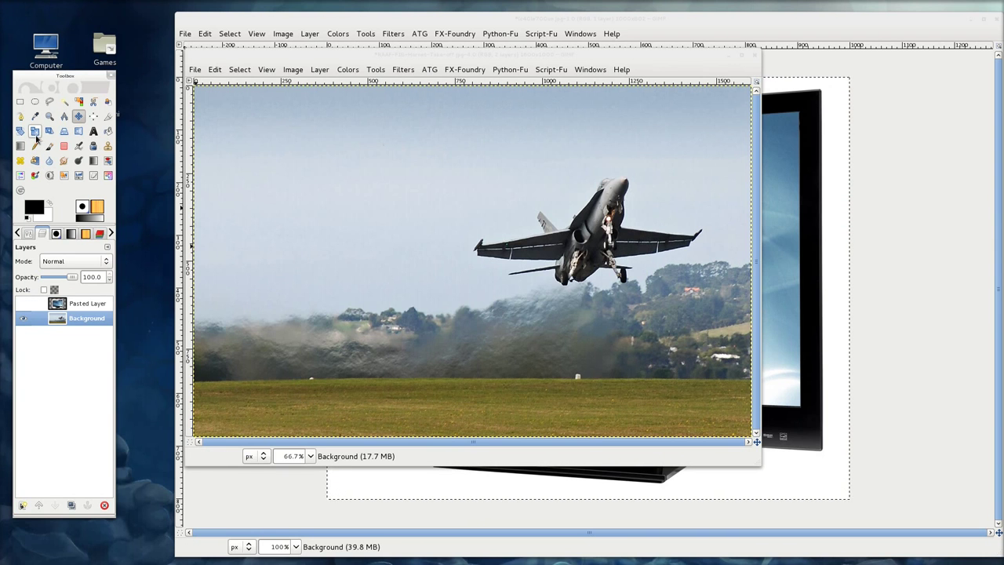
left_click(78, 131)
left_click(518, 229)
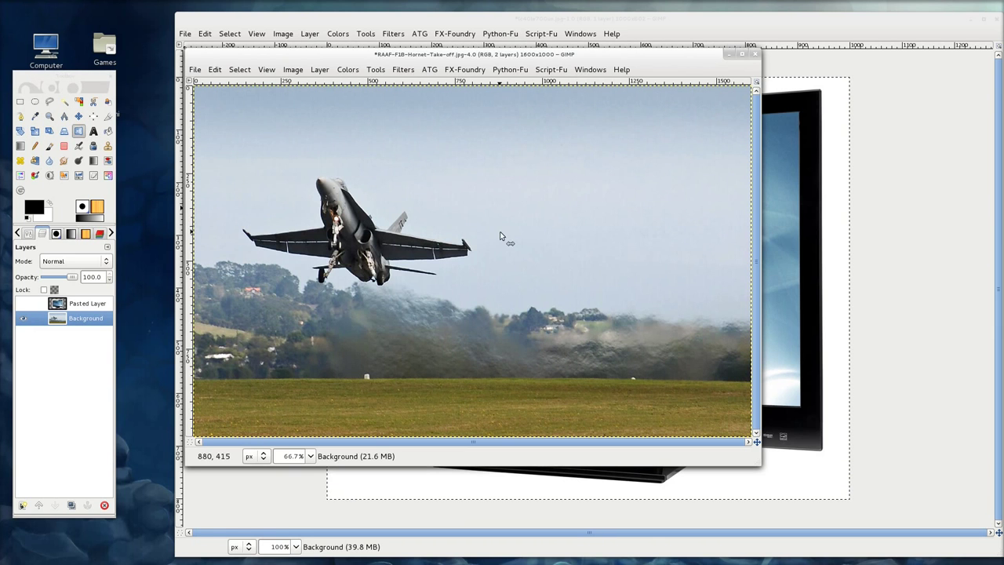
- Show the Pasted TV layer again and move it over the jet
left_click(91, 306)
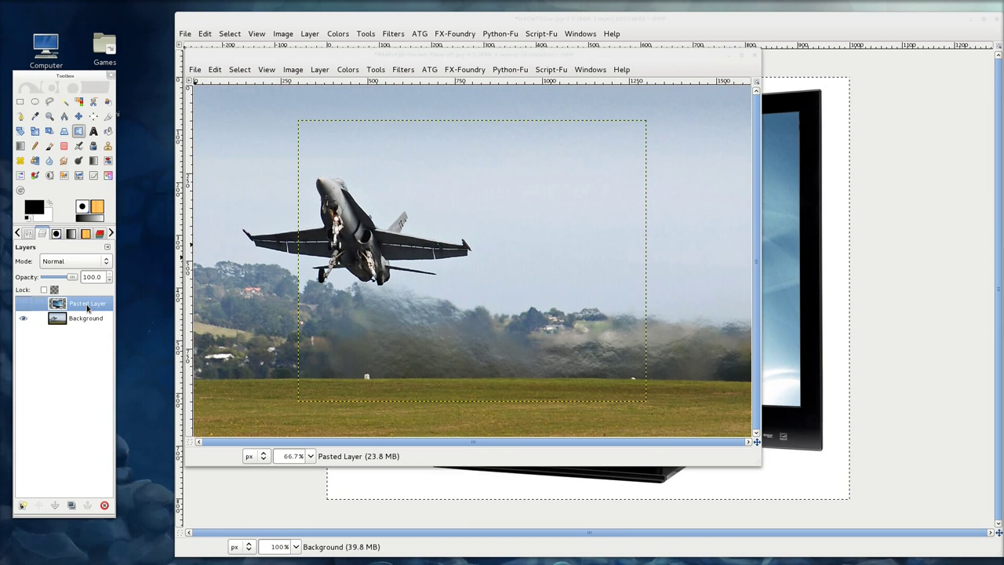
left_click(23, 303)
left_click(79, 116)
mouse_move(400, 168)
left_mouse_down()
mouse_move(518, 251)
mouse_move(452, 247)
left_mouse_up()
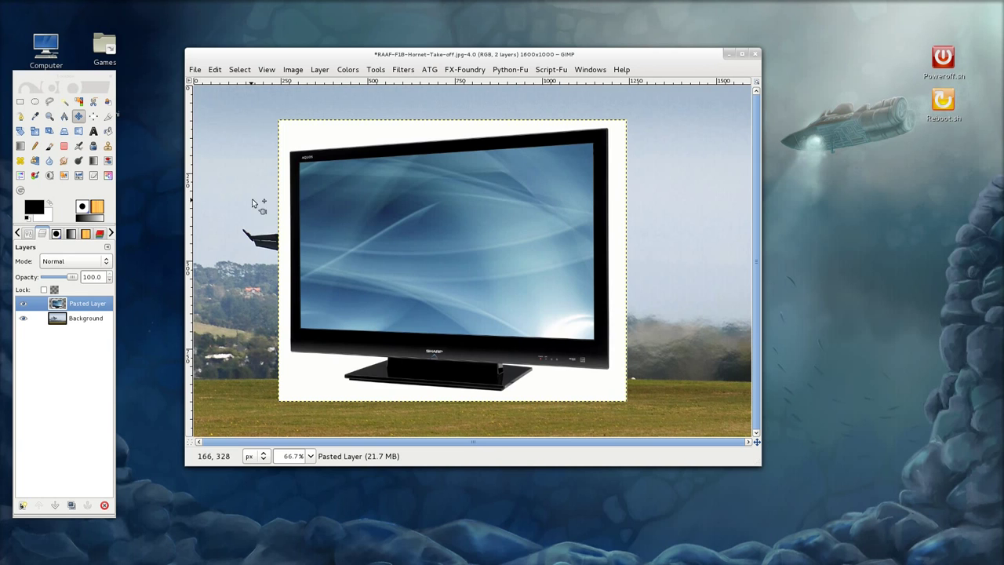
- Drag the TV layer right, then back left and slightly up over the jet
left_click_drag(378, 157, 571, 159)
key("ctrl+z")
key("ctrl+y")
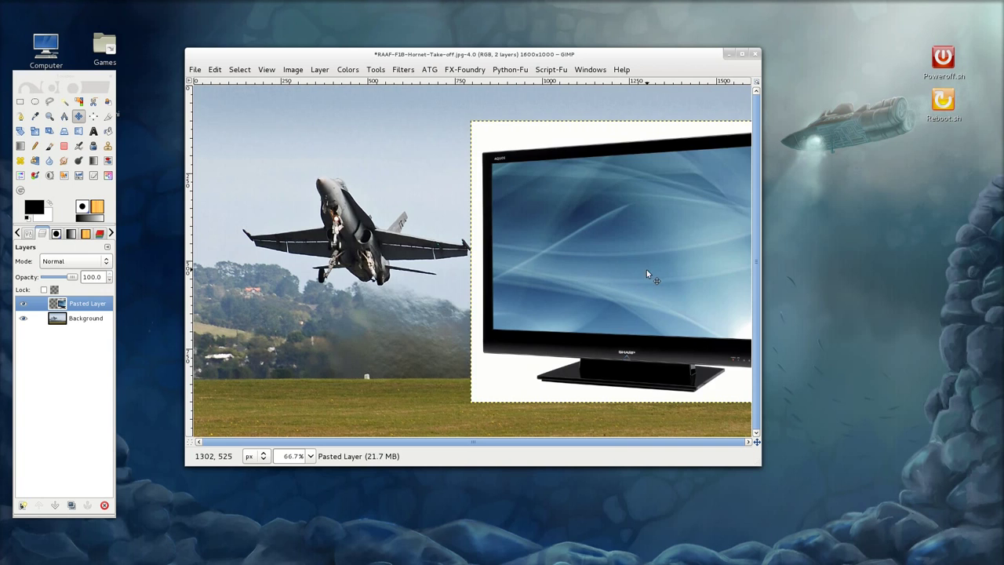
left_click_drag(647, 270, 555, 275)
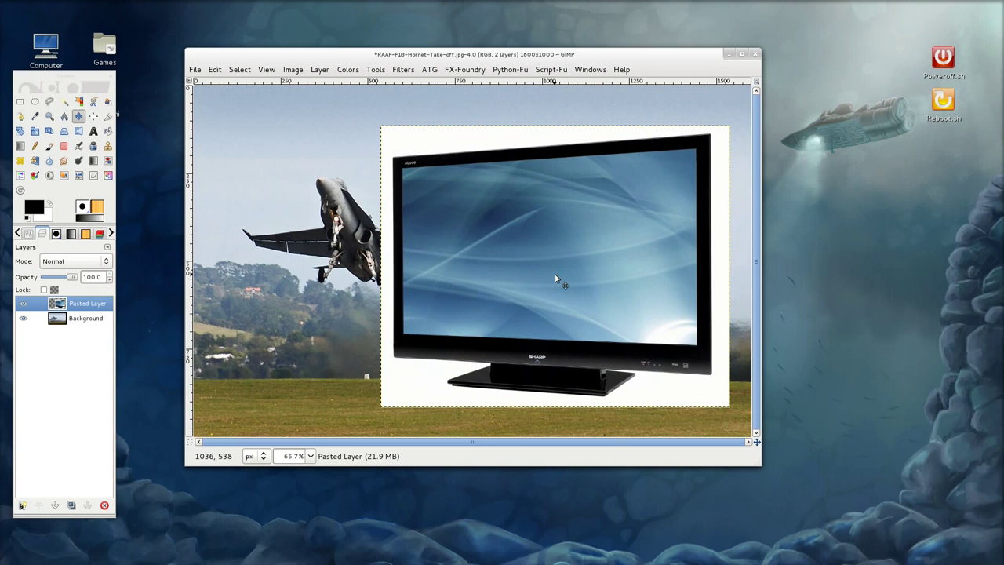
left_click_drag(477, 275, 434, 260)
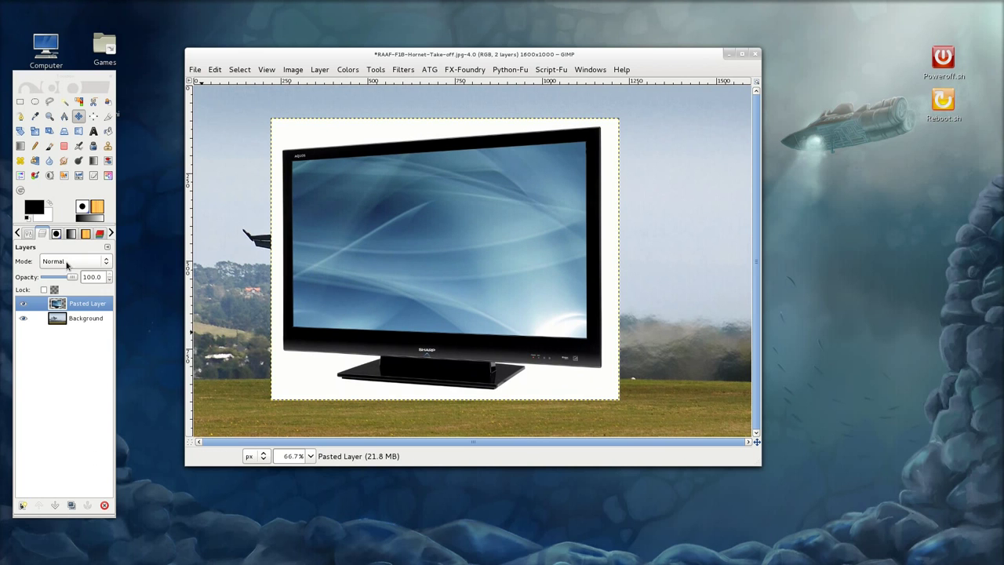
- At 36 opacity, nudge the TV layer down to frame the jet, then restore 100 opacity
left_click_drag(69, 278, 54, 277)
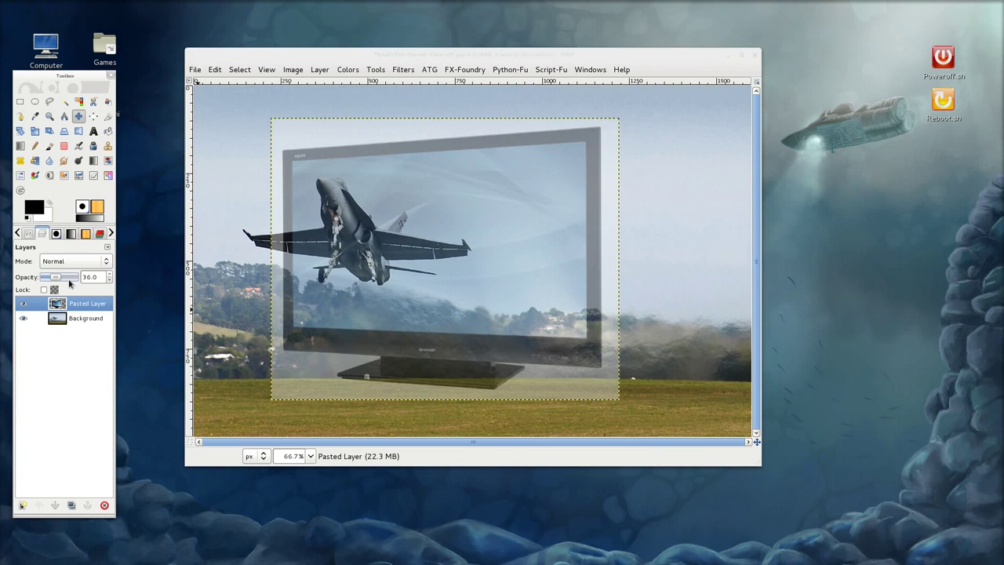
left_click_drag(441, 285, 451, 305)
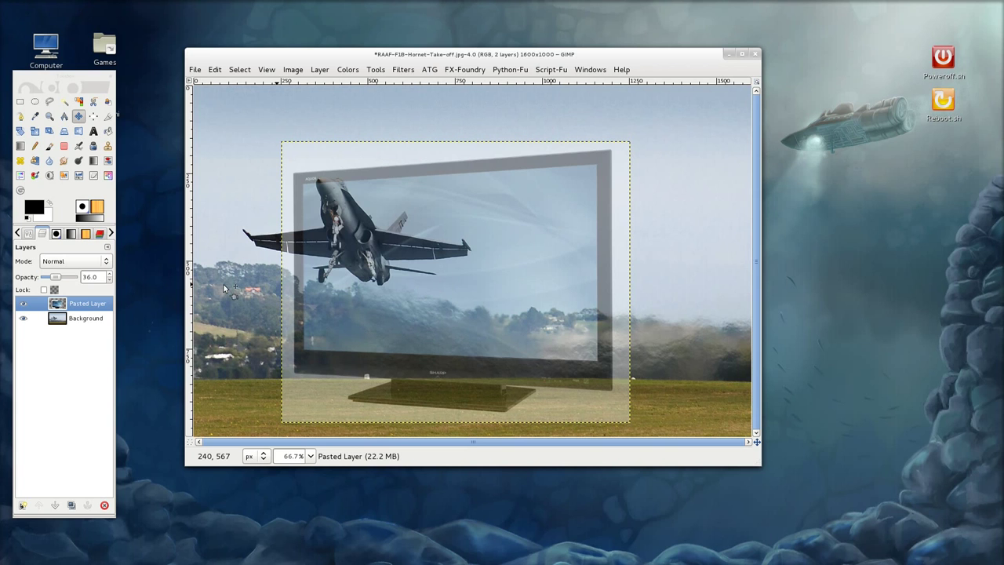
left_click_drag(59, 279, 81, 278)
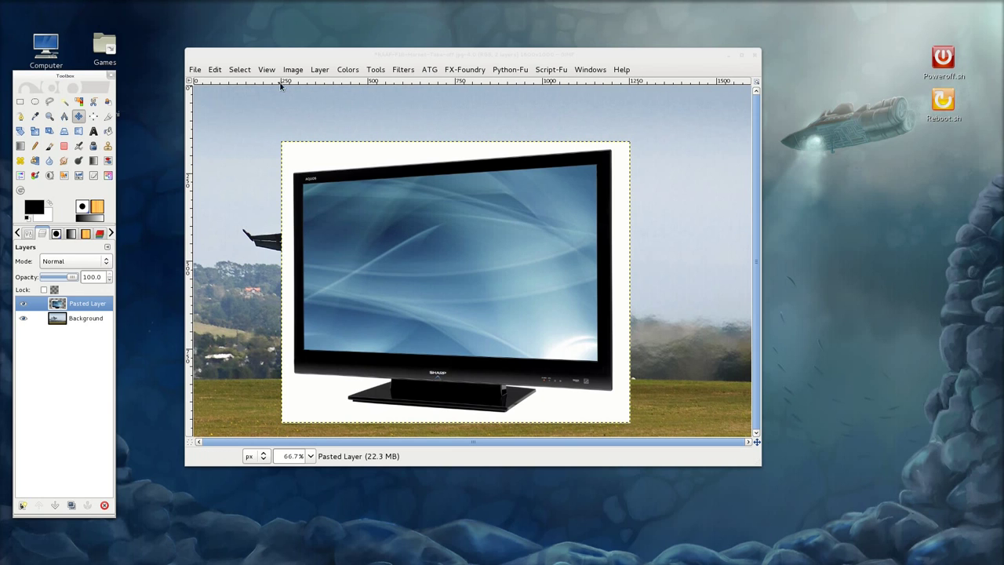
- Resize the TV layer to the full image size and view it at 100% zoom
left_click(293, 69)
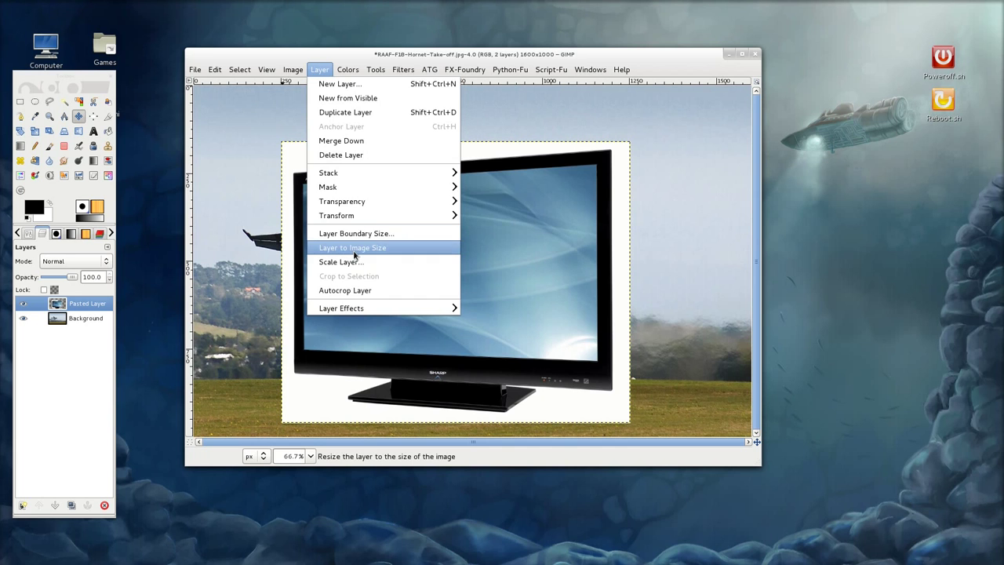
left_click(354, 250)
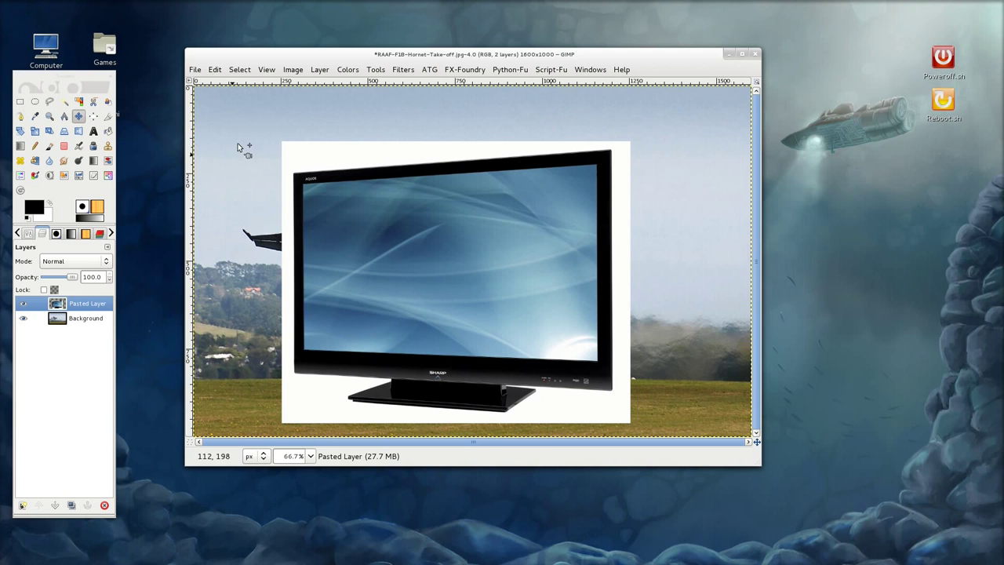
key("1")
- Add a white, fully opaque layer mask to the Pasted Layer
right_click(79, 304)
key("Escape")
right_click(75, 312)
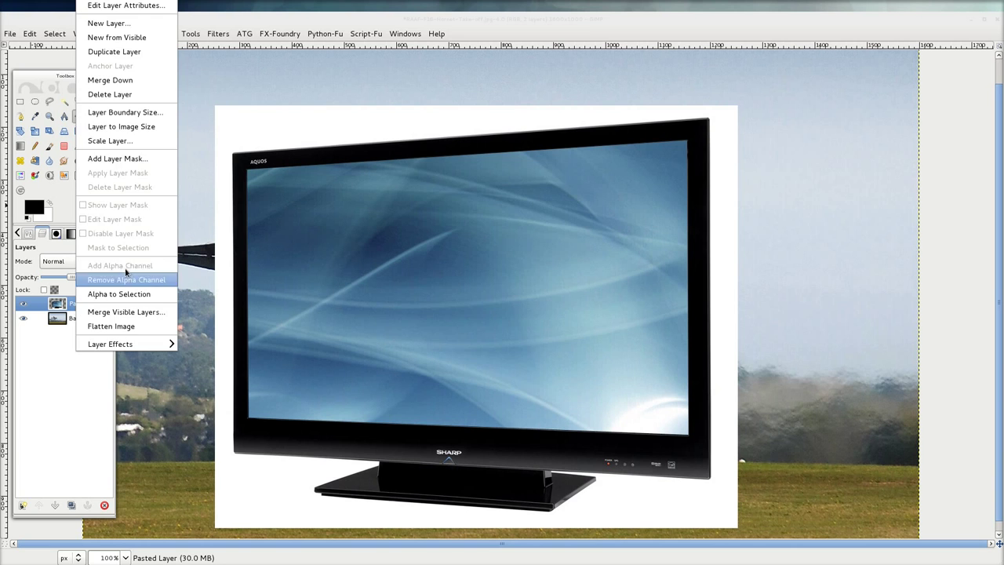
left_click(143, 159)
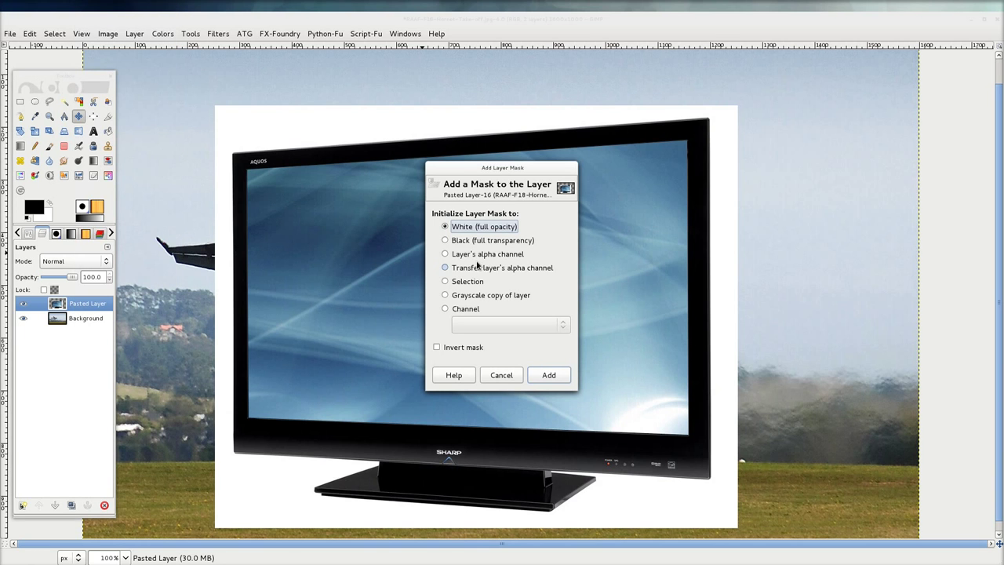
left_click(549, 375)
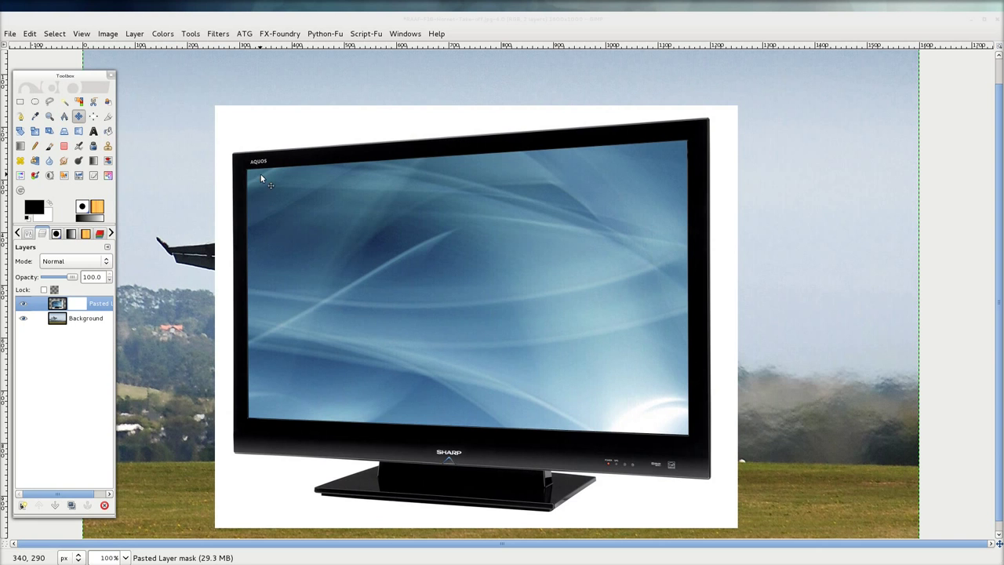
- Zoom in and start a Free Select outline at the TV screen's top-left and bottom-left corners
scroll(252, 174, "up", 2)
scroll(245, 175, "up", 2)
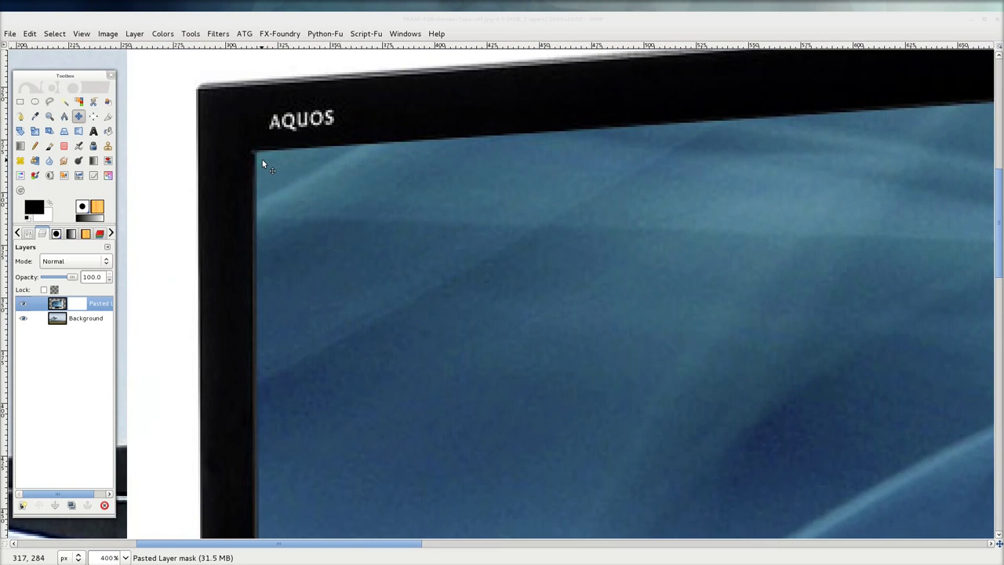
scroll(262, 163, "up", 1)
scroll(260, 157, "up", 1)
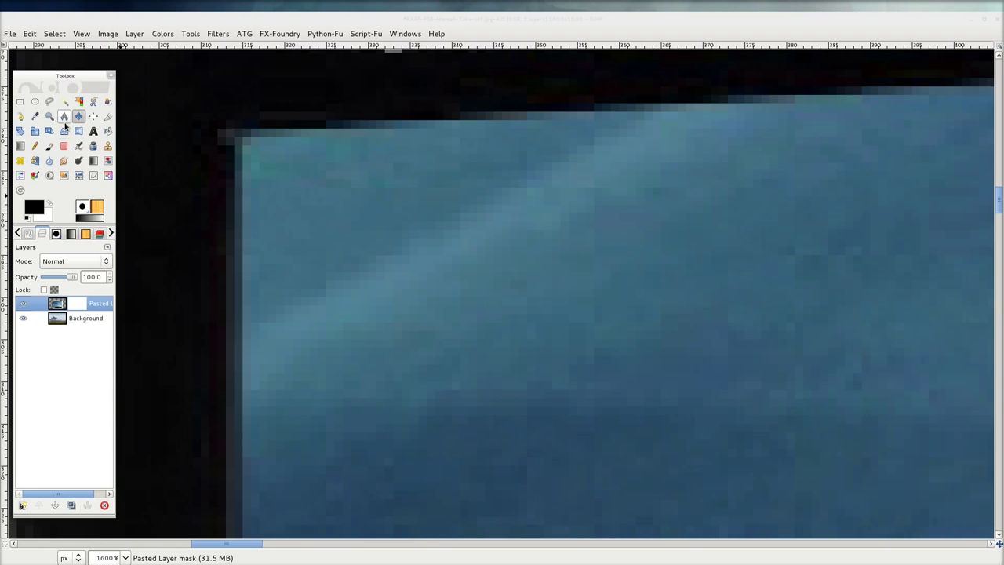
left_click(50, 102)
left_click(226, 133)
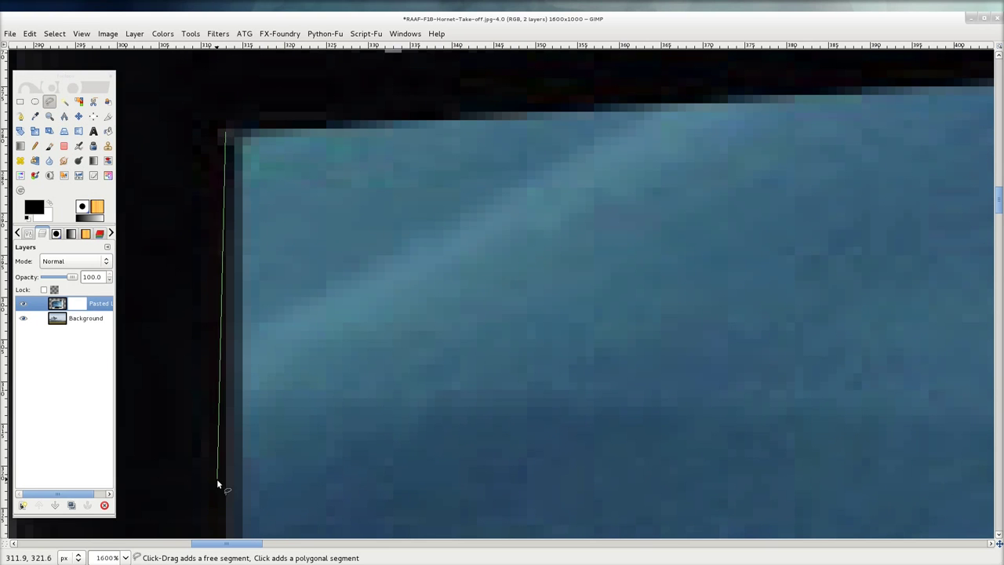
scroll(227, 475, "down", 3)
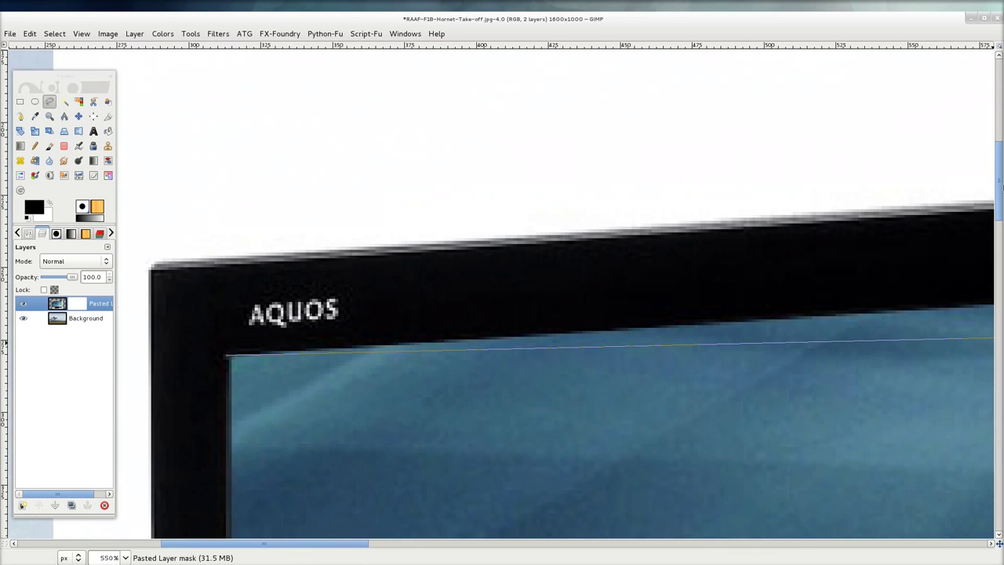
left_click_drag(1001, 160, 1001, 396)
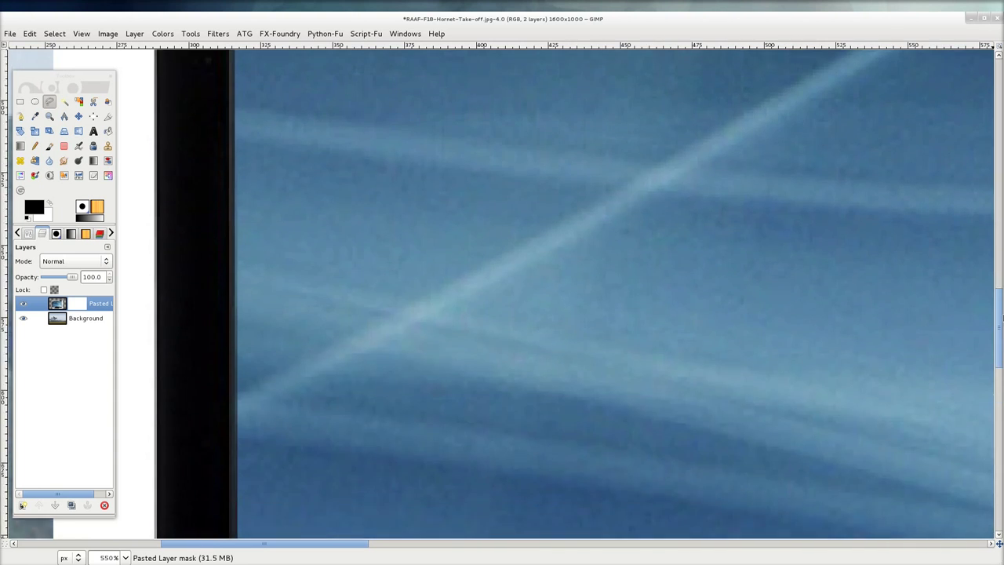
scroll(235, 330, "up", 2)
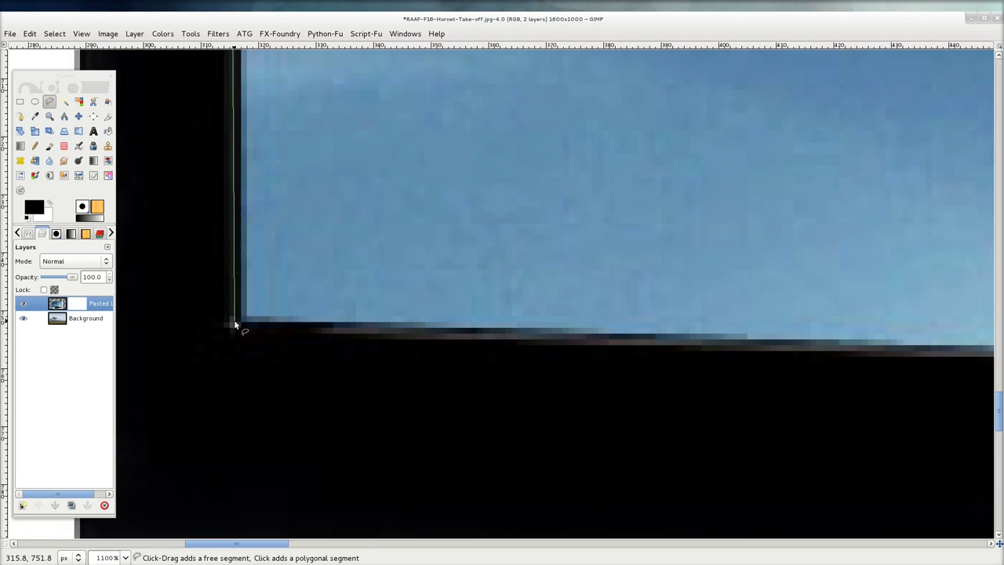
left_click(238, 321)
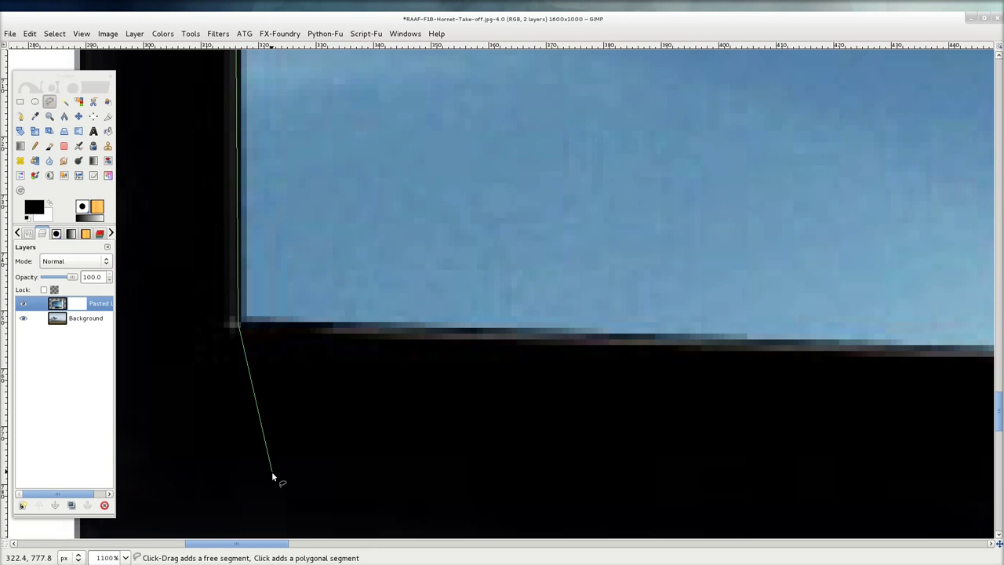
- Add the screen's bottom-right and top-right corners, close the outline, and zoom back out
mouse_move(240, 543)
left_mouse_down()
mouse_move(765, 543)
mouse_move(723, 543)
left_mouse_up()
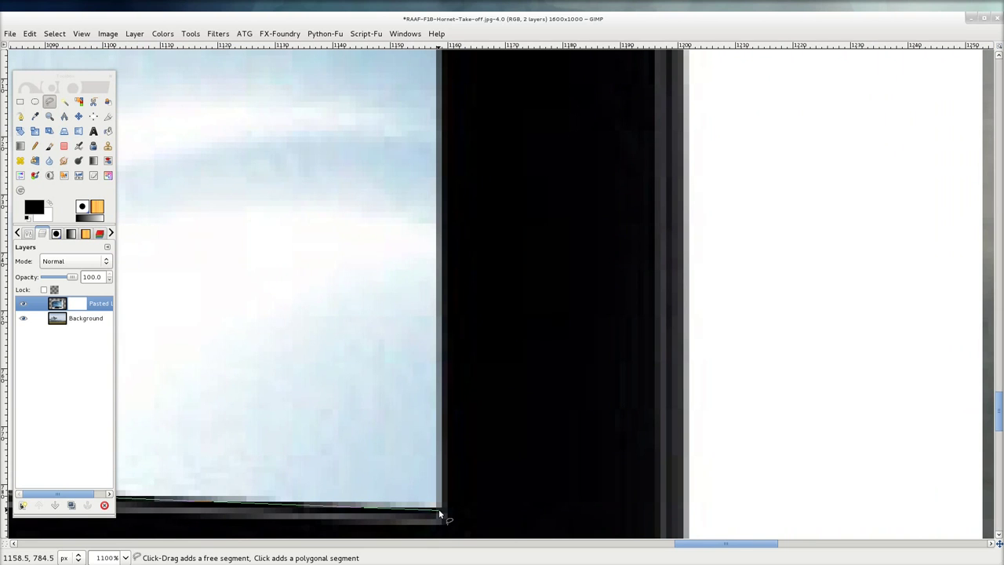
left_click(445, 511)
scroll(494, 442, "up", 3)
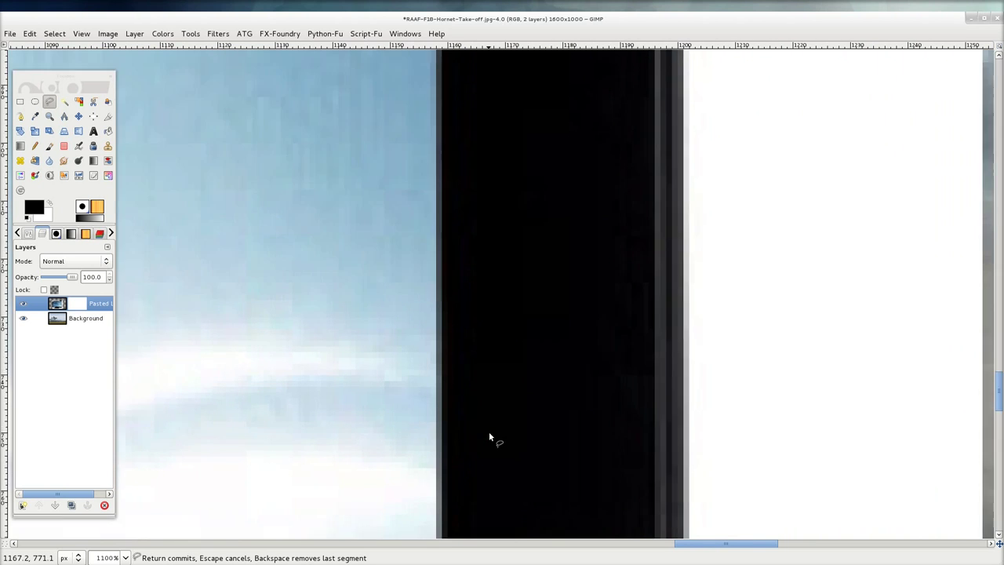
scroll(489, 436, "up", 3)
scroll(488, 435, "up", 3)
scroll(489, 434, "up", 5)
scroll(489, 432, "up", 2)
scroll(489, 432, "down", 2)
left_click(426, 320)
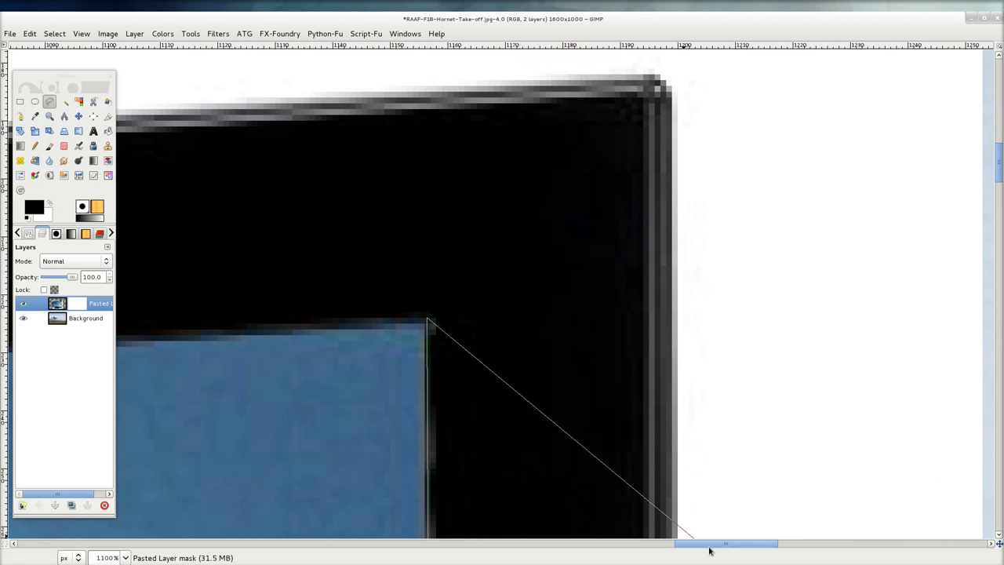
left_click_drag(736, 547, 253, 545)
scroll(336, 352, "down", 3)
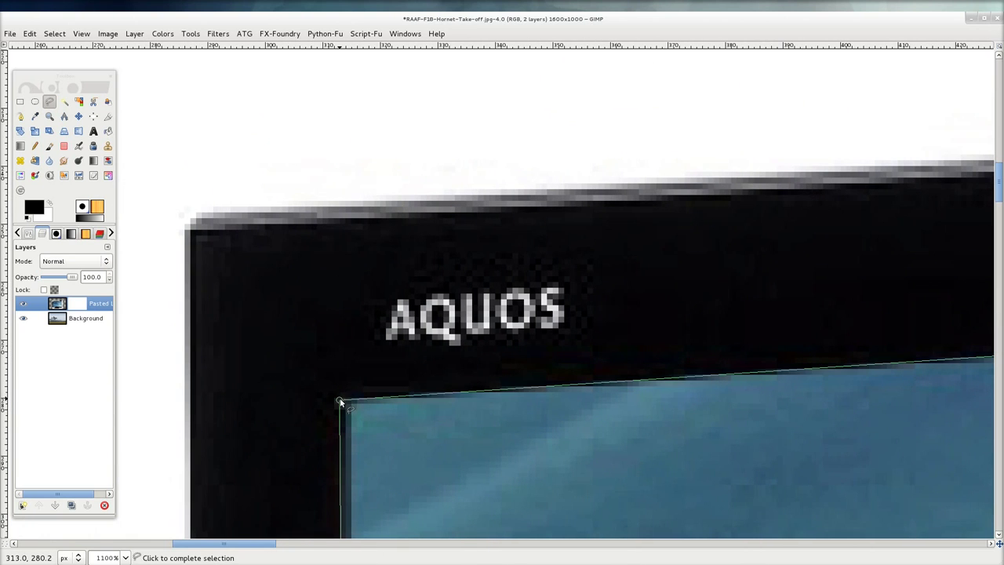
left_click(339, 402)
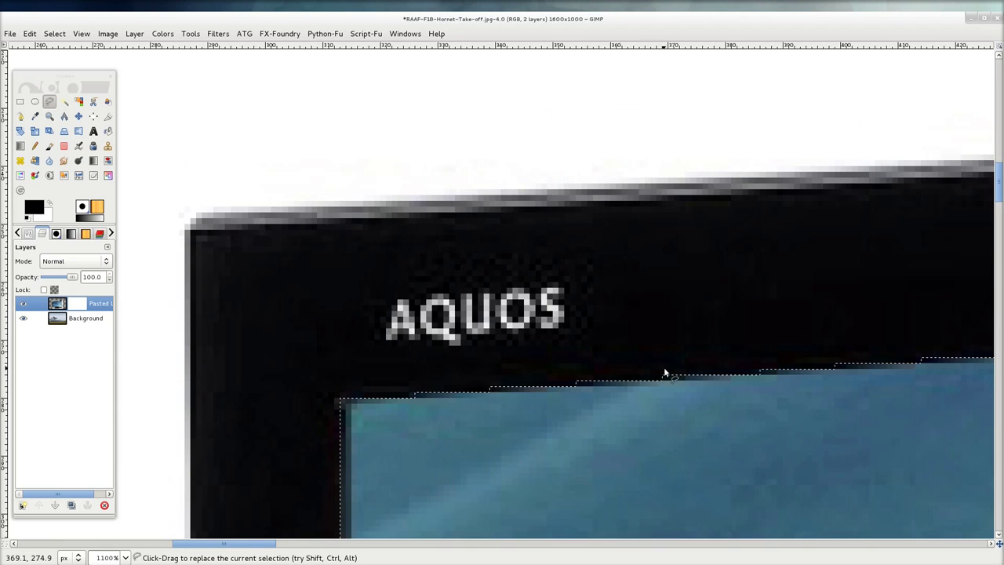
scroll(665, 375, "down", 3)
scroll(665, 378, "down", 1)
scroll(651, 384, "down", 4)
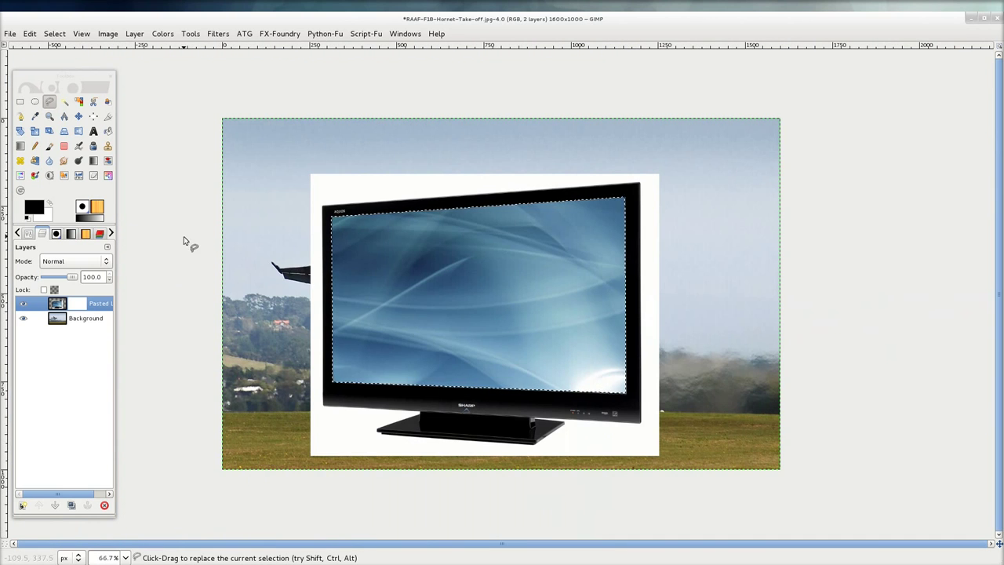
- Fill the screen selection with black in the Pasted layer's mask, then swap to white foreground
left_click(77, 306)
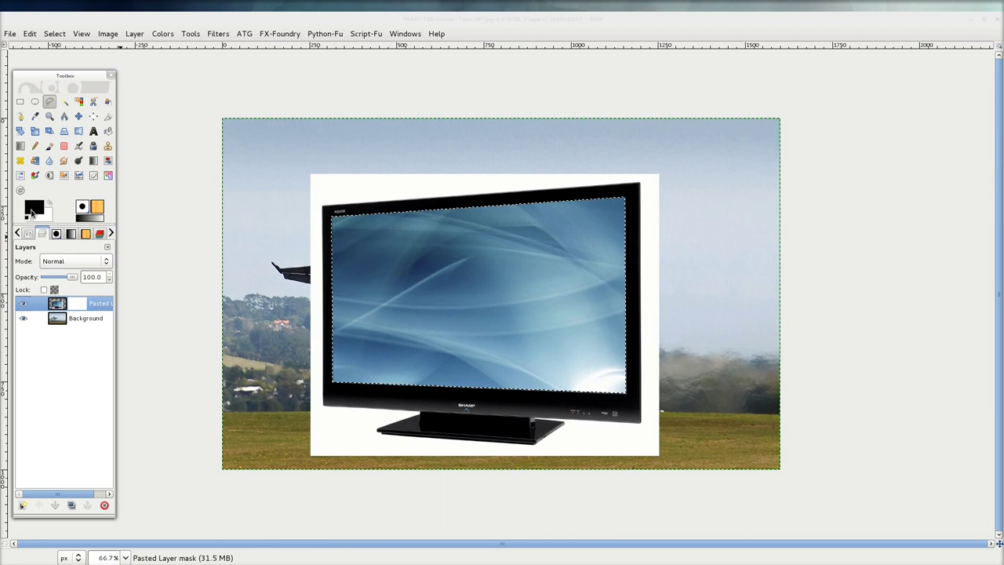
left_click_drag(31, 212, 510, 342)
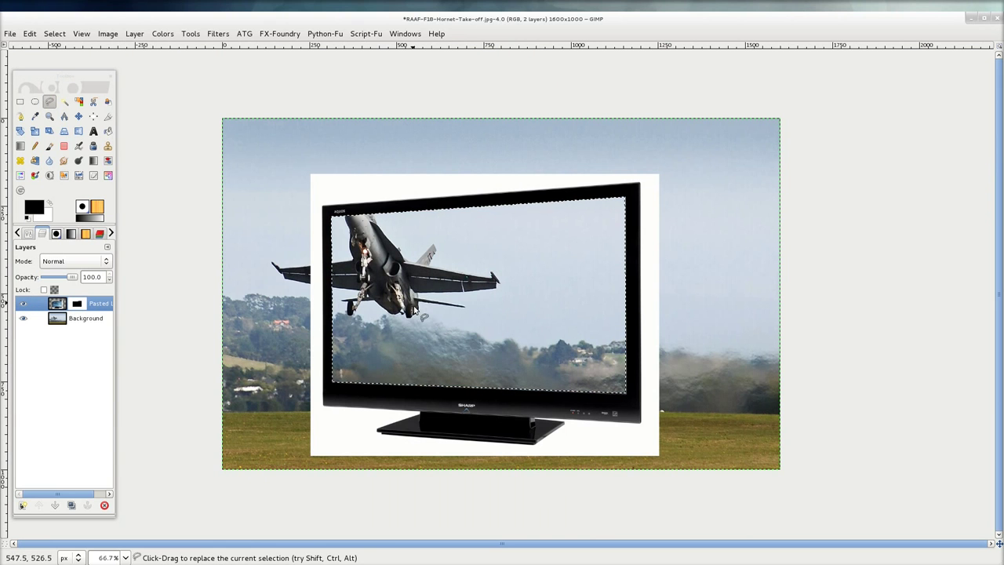
key("x")
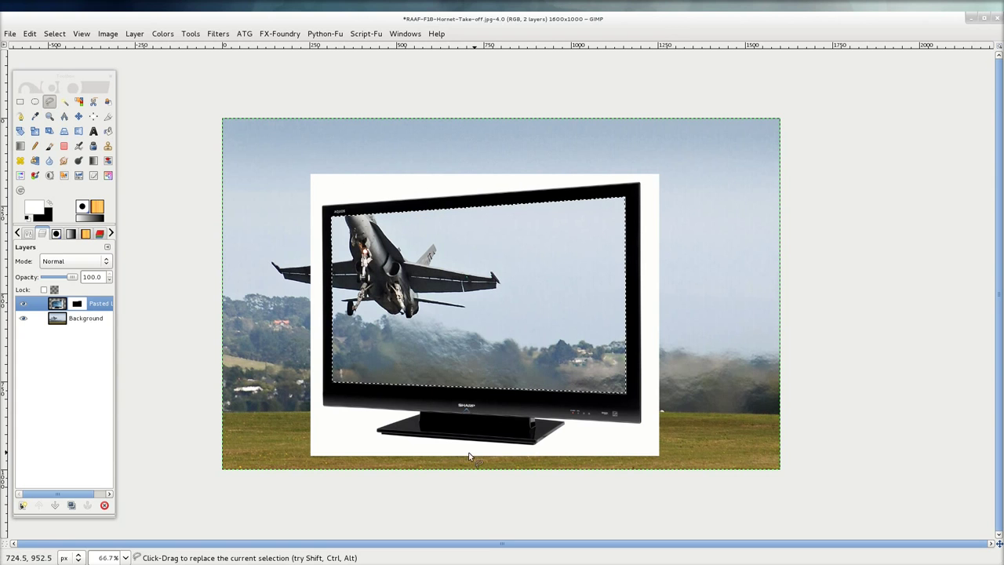
- Fill rectangular strips across the top and down the left side with white
left_click(61, 304)
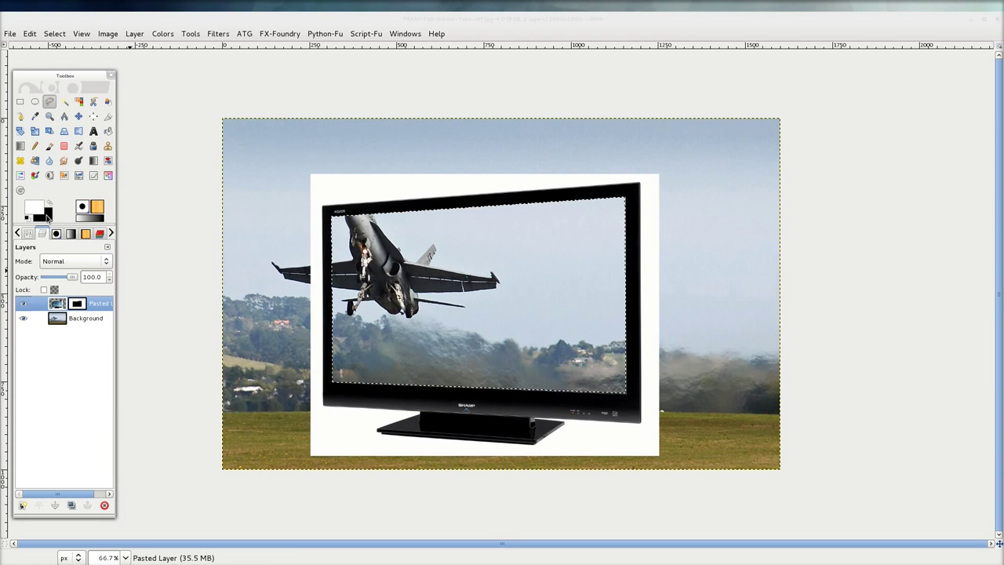
left_click(20, 101)
mouse_move(203, 95)
left_mouse_down()
mouse_move(382, 171)
mouse_move(799, 179)
left_mouse_up()
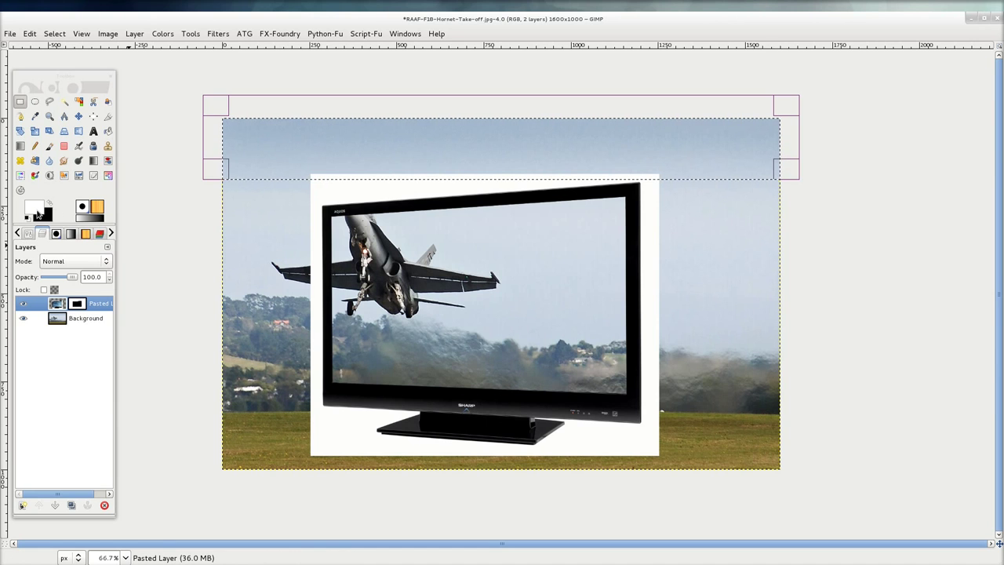
left_click_drag(35, 213, 317, 125)
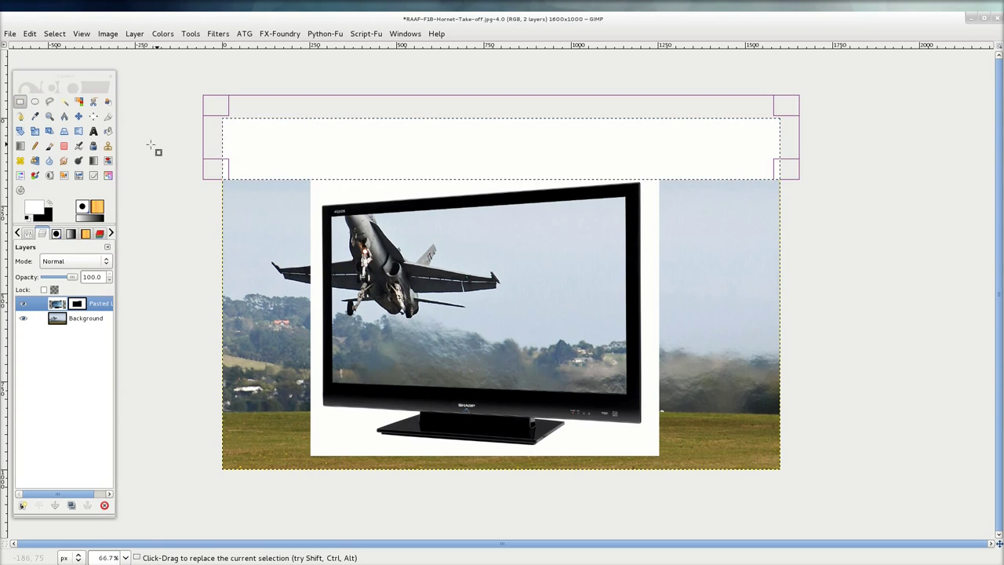
left_click_drag(787, 172, 318, 496)
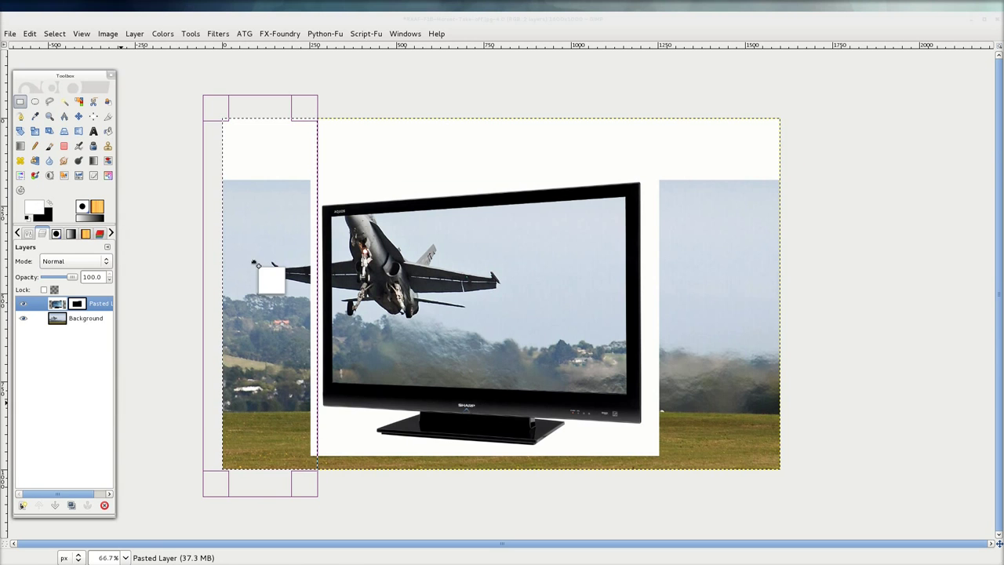
left_click_drag(38, 205, 259, 268)
- Fill the bottom and right strips with white, then clear the selection
left_click_drag(292, 120, 825, 467)
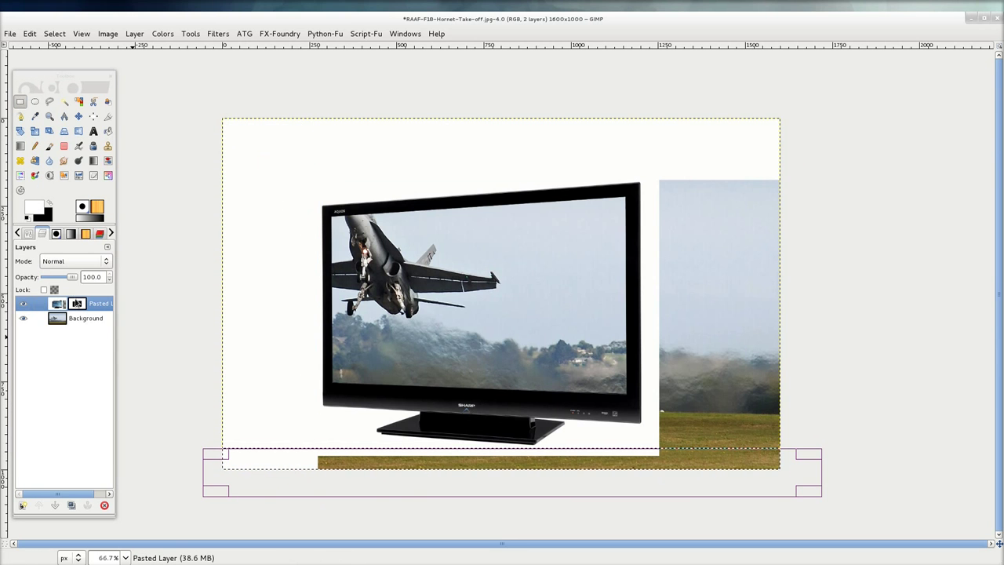
left_click_drag(43, 209, 415, 476)
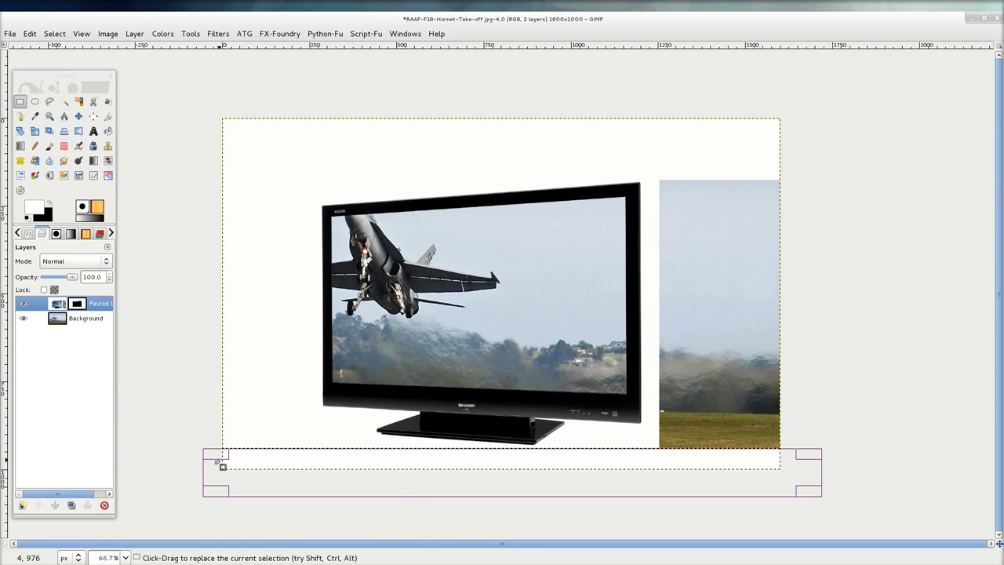
mouse_move(225, 456)
left_mouse_down()
mouse_move(278, 437)
mouse_move(650, 83)
left_mouse_up()
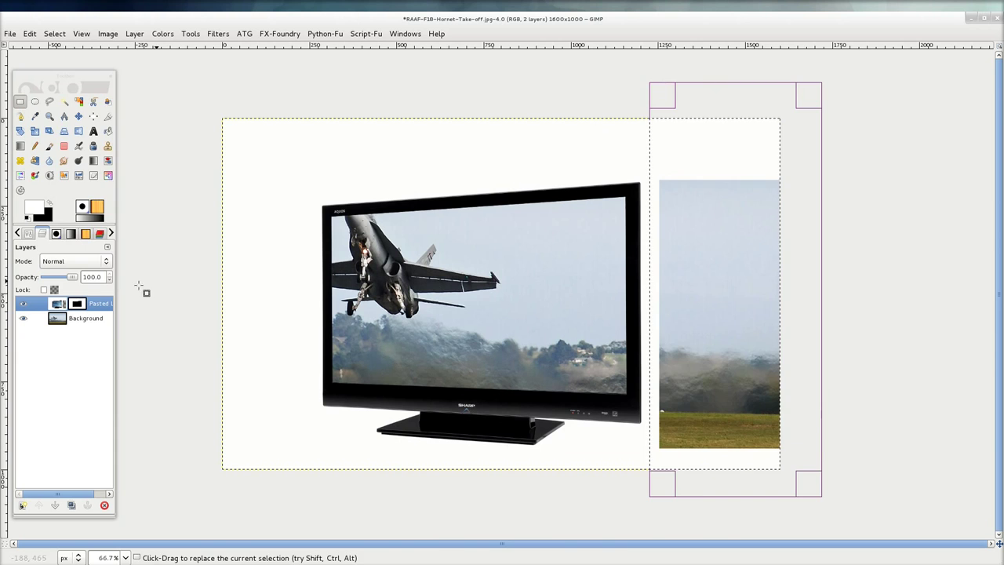
key("Delete")
left_click(55, 34)
left_click(61, 62)
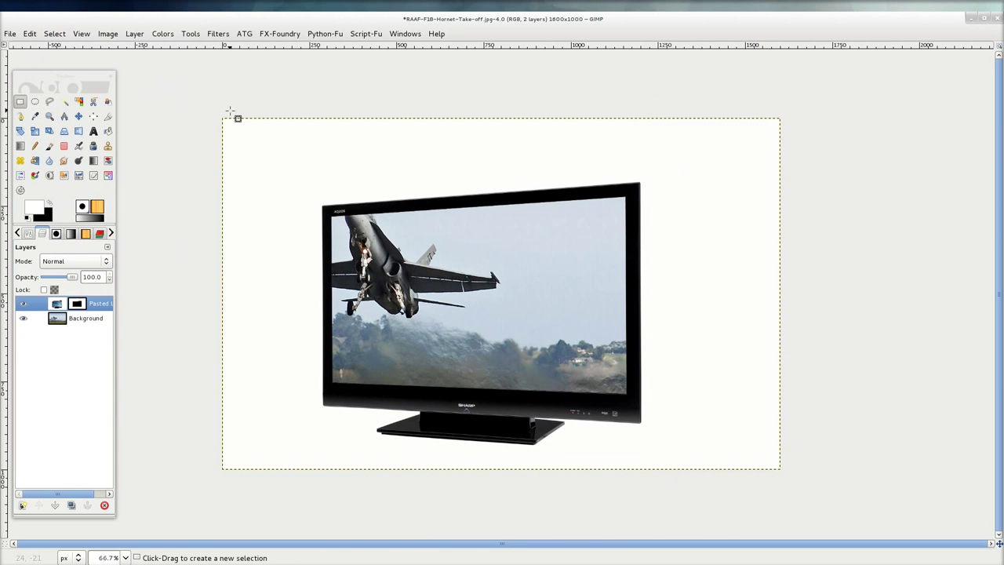
left_click(76, 304)
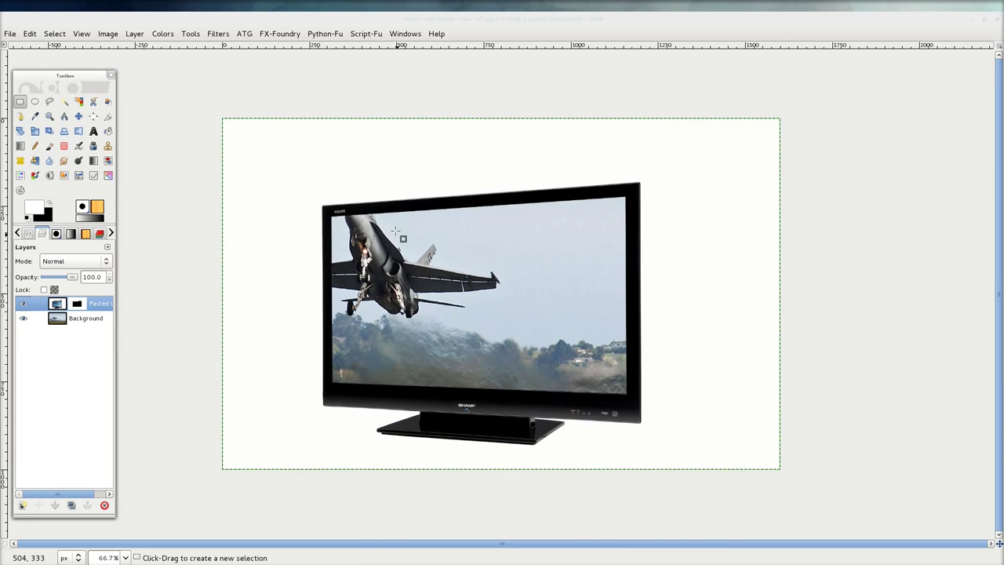
- Zoom in on the jet and hide the Pasted TV layer to see the photo alone
key("2")
key("minus")
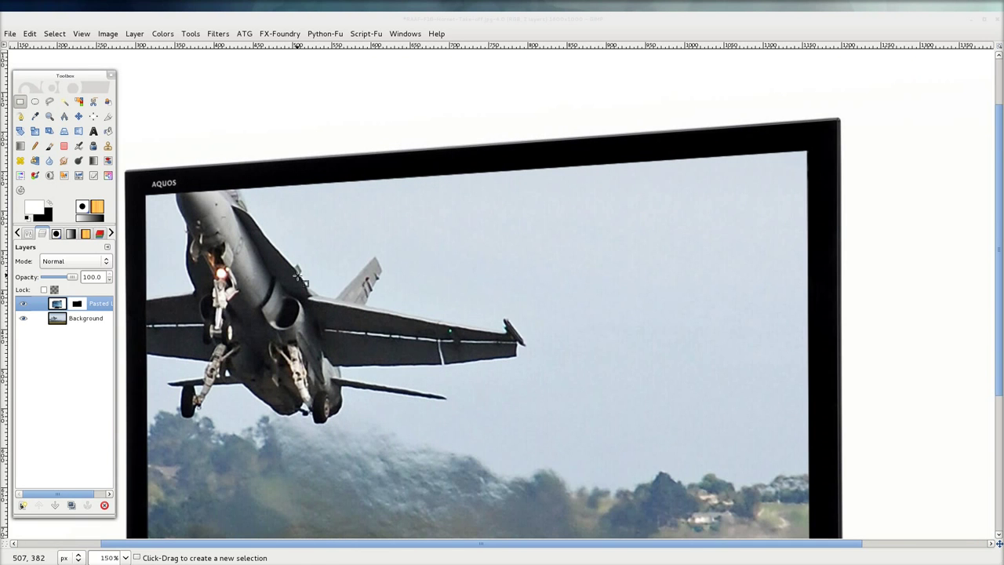
scroll(303, 282, "up", 2)
scroll(249, 306, "left", 3)
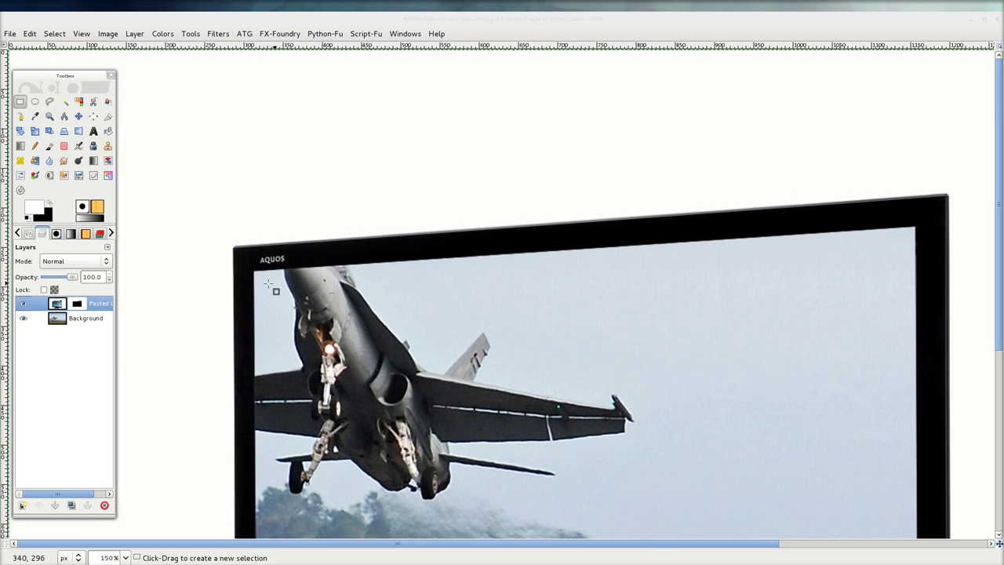
left_click(22, 305)
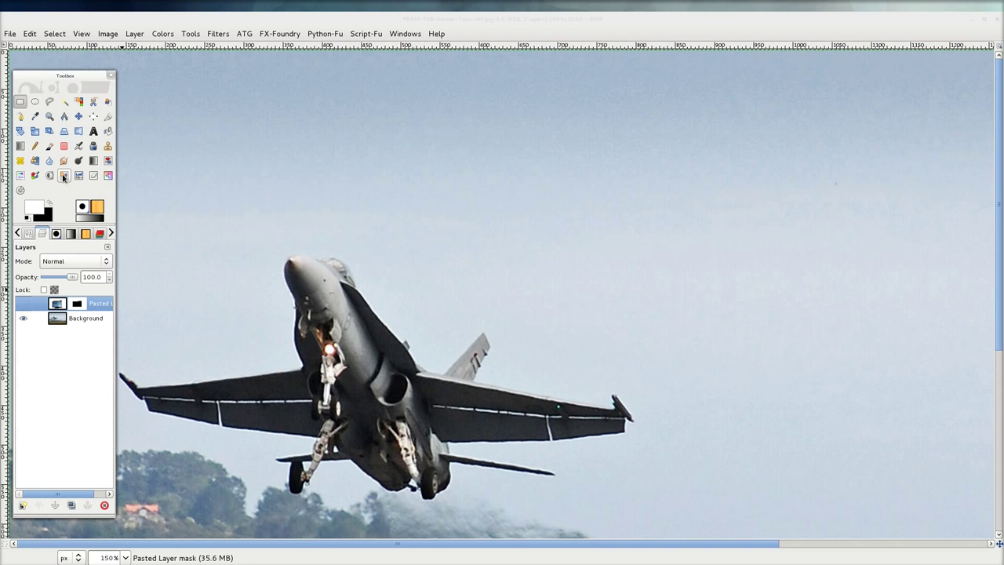
- With Free Select at 800% zoom, place outline points along the jet's nose and wing edge
left_click(49, 101)
scroll(294, 260, "up", 1)
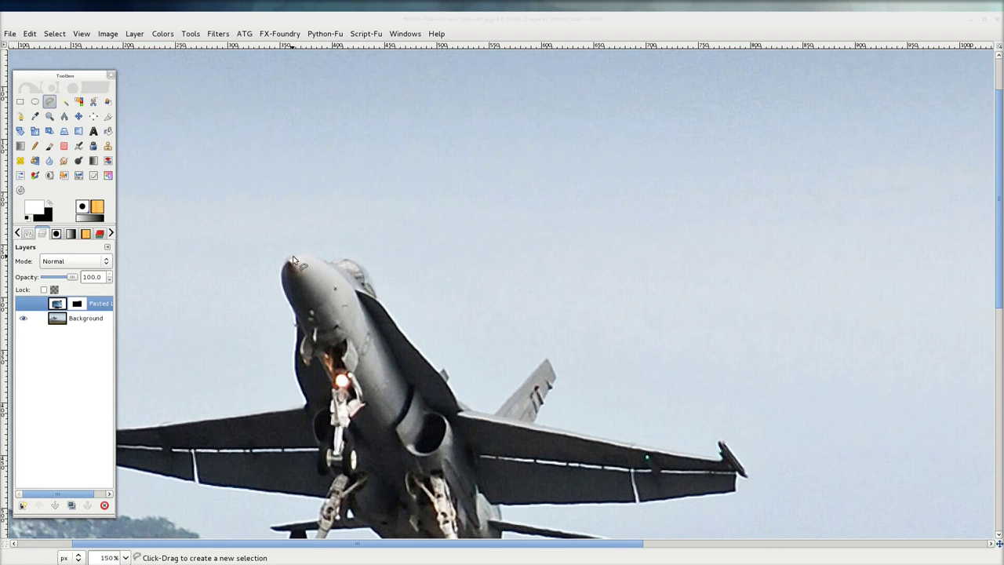
scroll(293, 260, "up", 2)
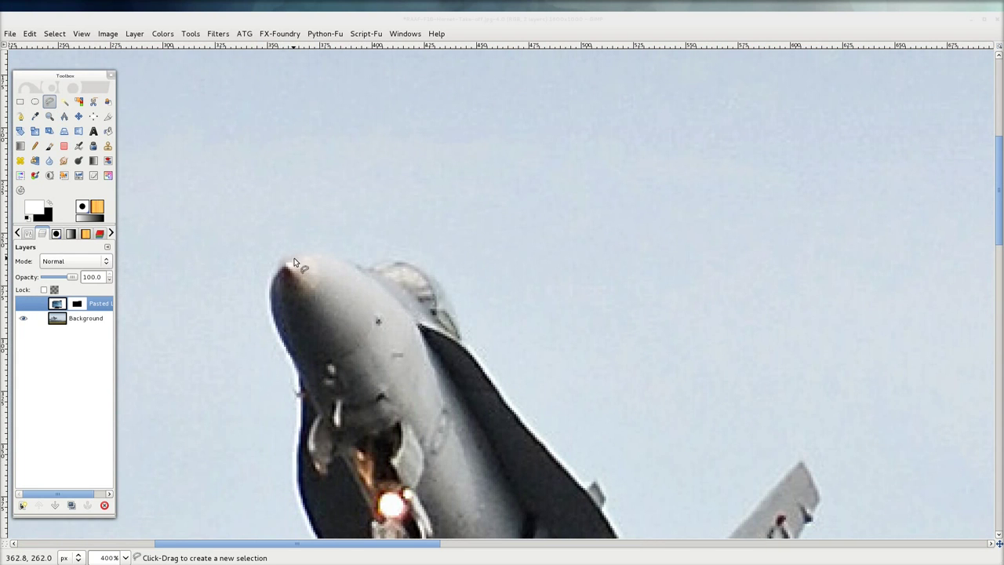
scroll(287, 263, "up", 1)
scroll(287, 263, "up", 2)
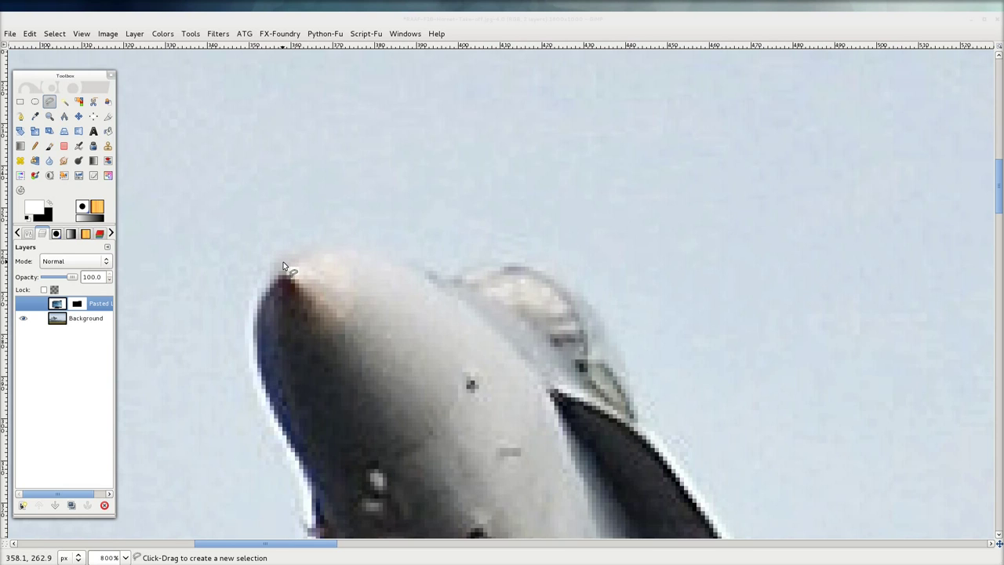
left_click(281, 257)
left_click(302, 251)
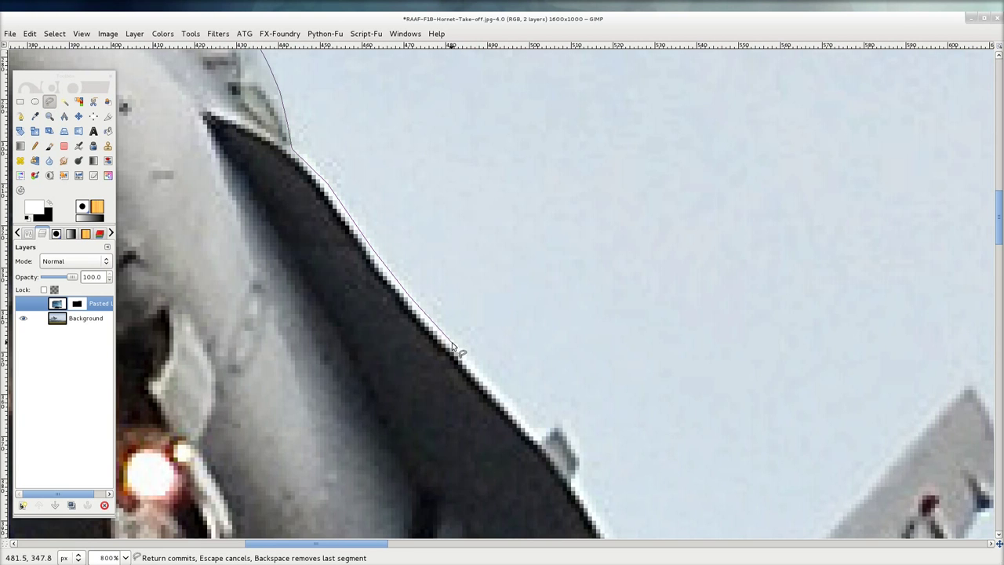
left_click(511, 407)
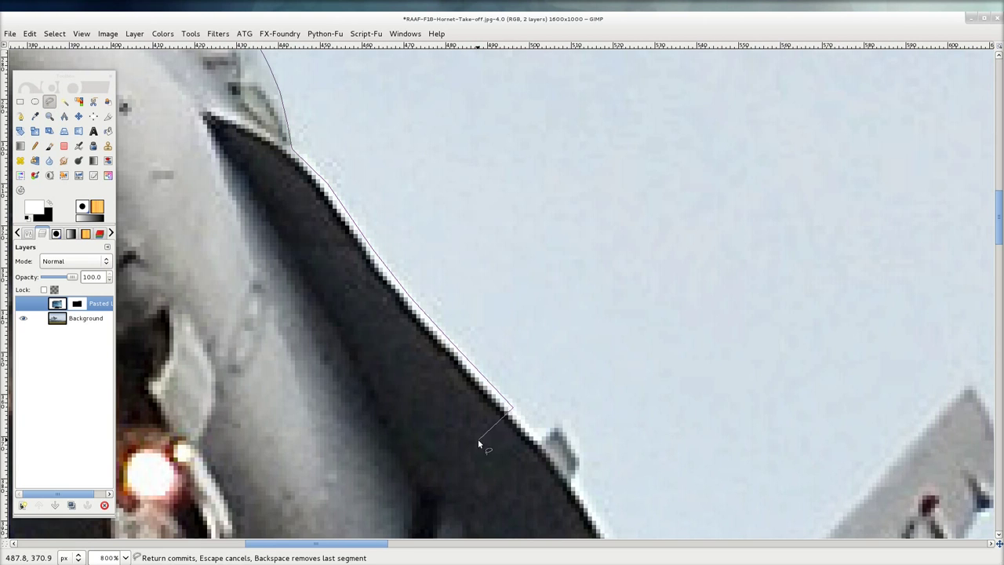
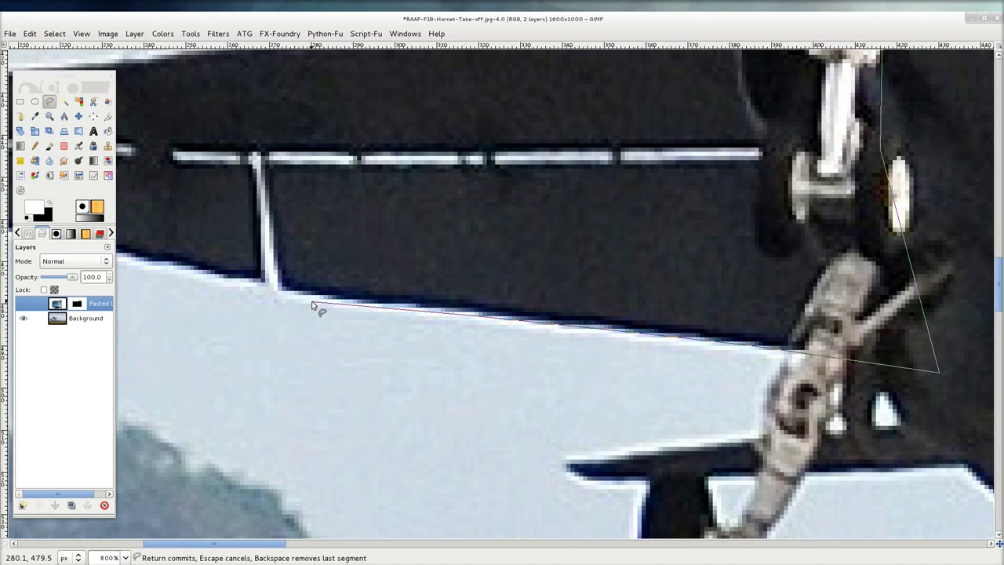
- Close the free selection around the jet's nose and left wing
scroll(318, 306, "up", 10)
left_click(736, 299)
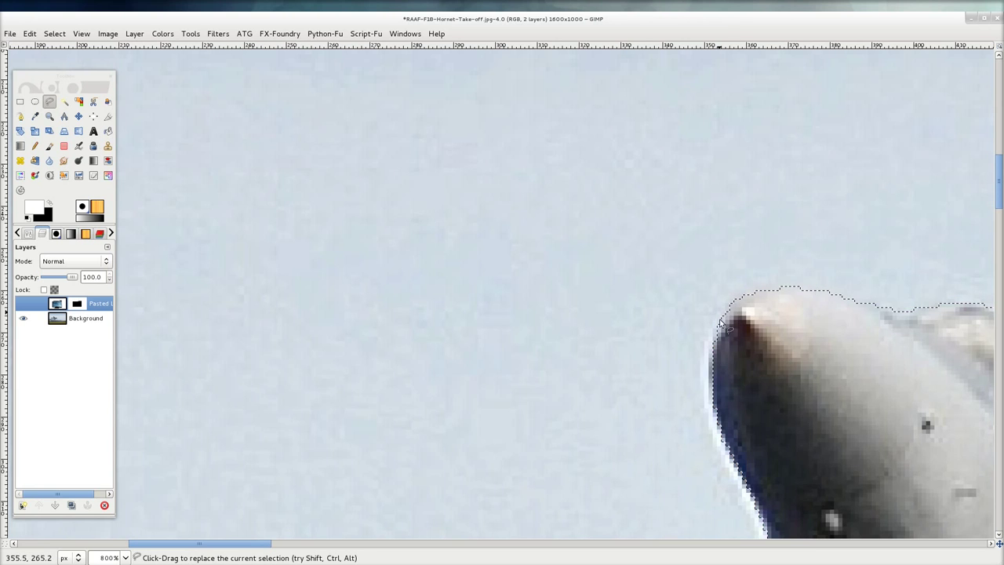
scroll(773, 361, "down", 2, "ctrl")
scroll(773, 362, "down", 2, "ctrl")
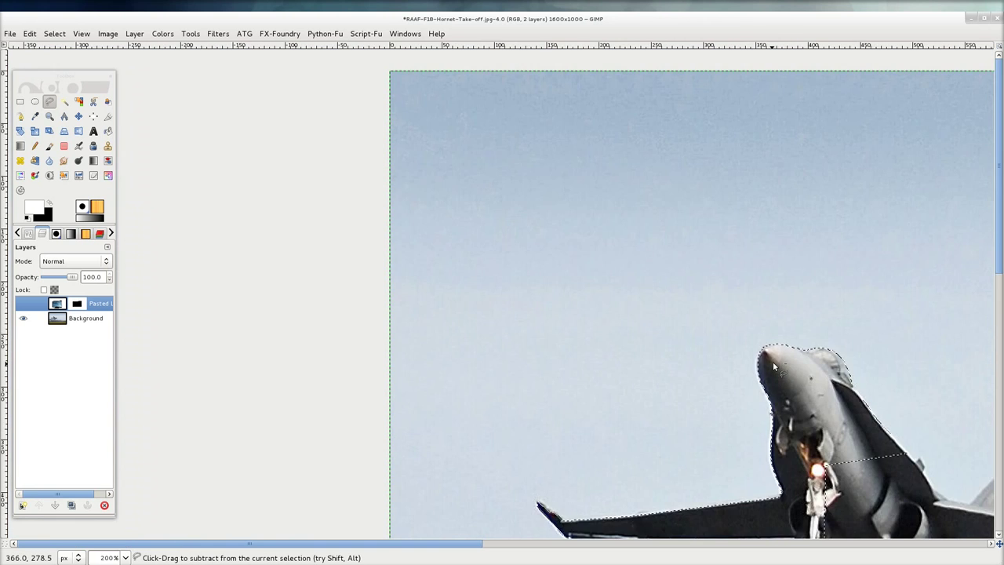
scroll(773, 362, "down", 2, "ctrl")
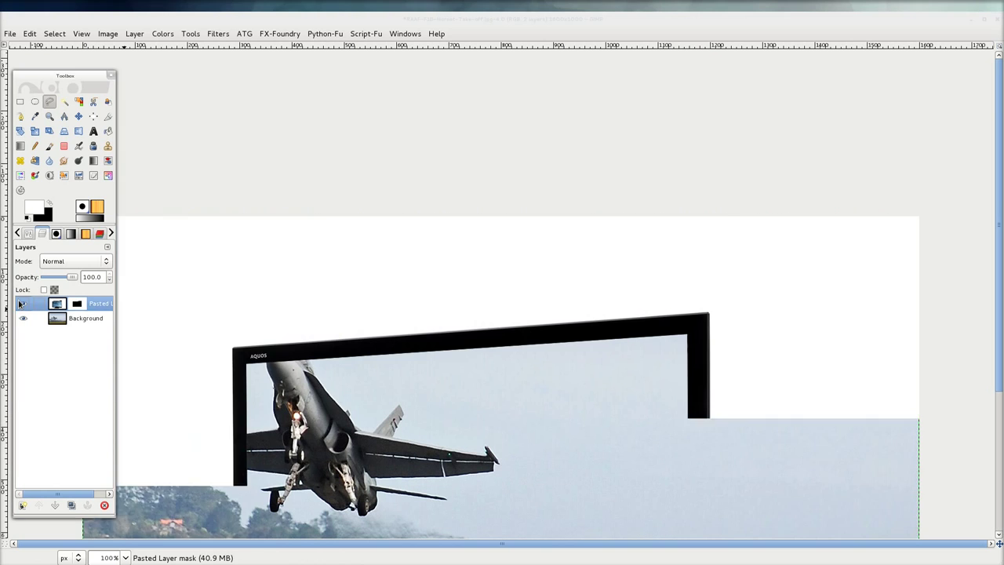
- Show the Pasted layer and fill its mask with black over the selected jet area
left_click(22, 303)
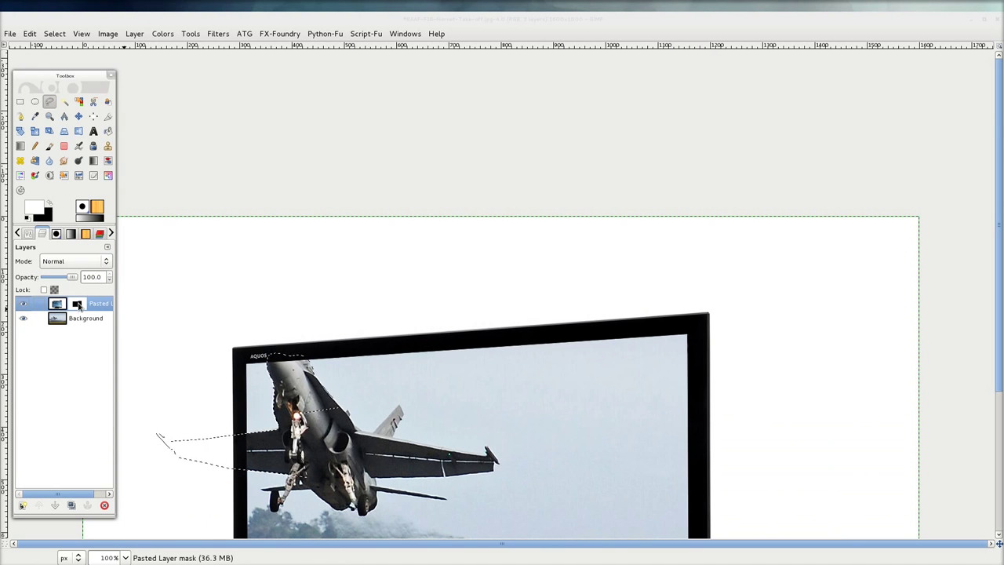
double_click(79, 306)
left_click(504, 310)
key("x")
mouse_move(34, 208)
left_mouse_down()
mouse_move(174, 299)
mouse_move(248, 457)
left_mouse_up()
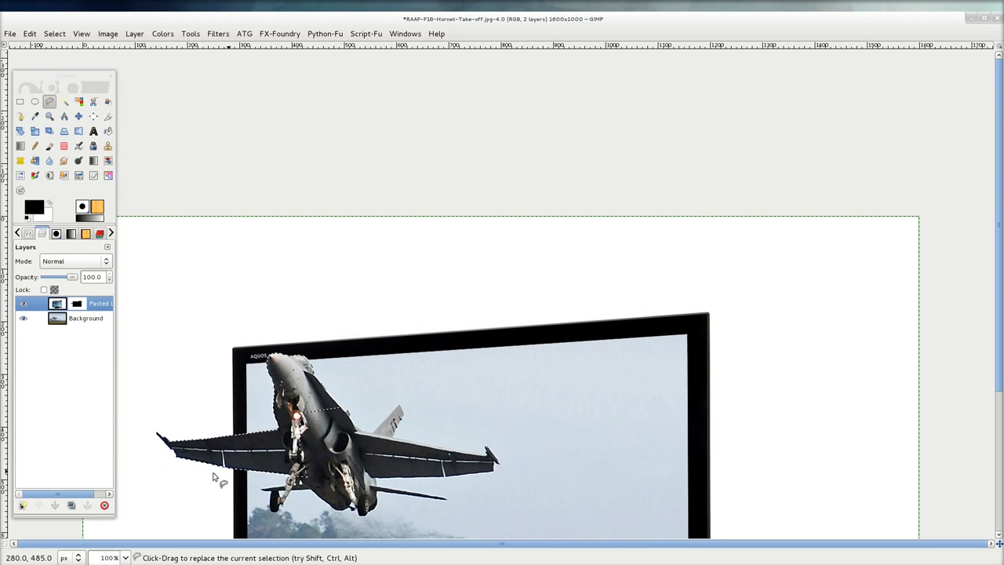
- Clear the selection with Select > None
scroll(266, 471, "down", 1)
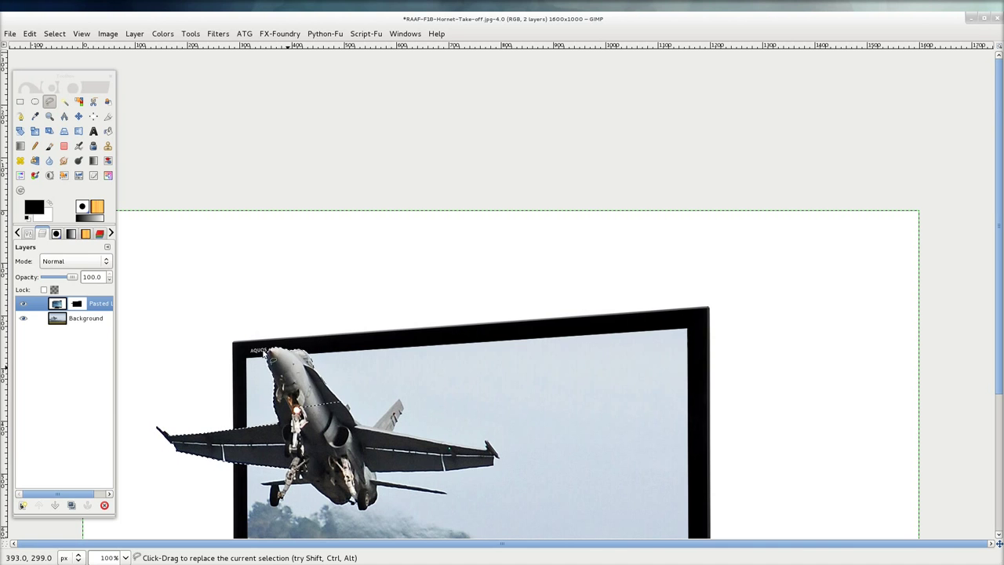
scroll(306, 345, "down", 5)
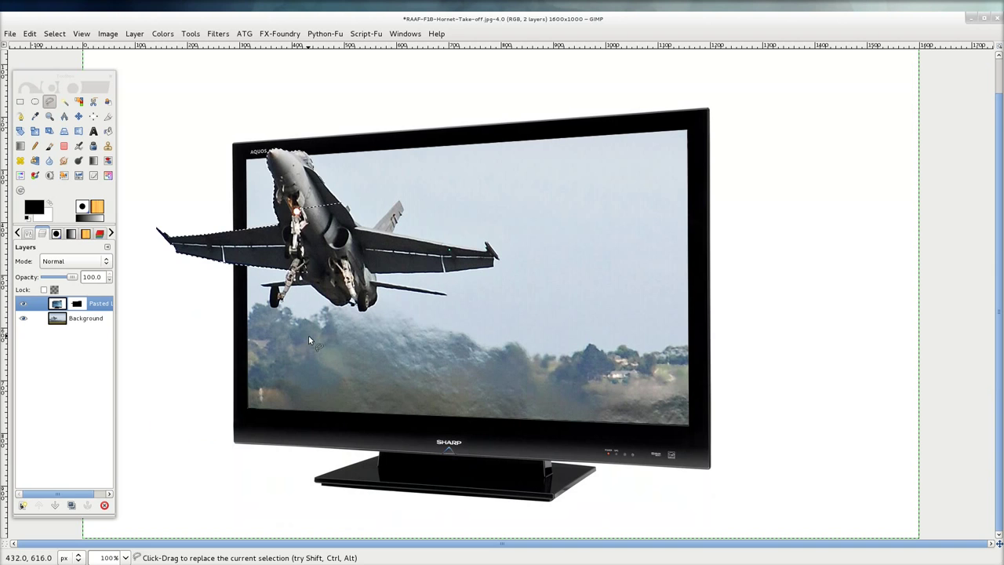
left_click(54, 33)
left_click(63, 63)
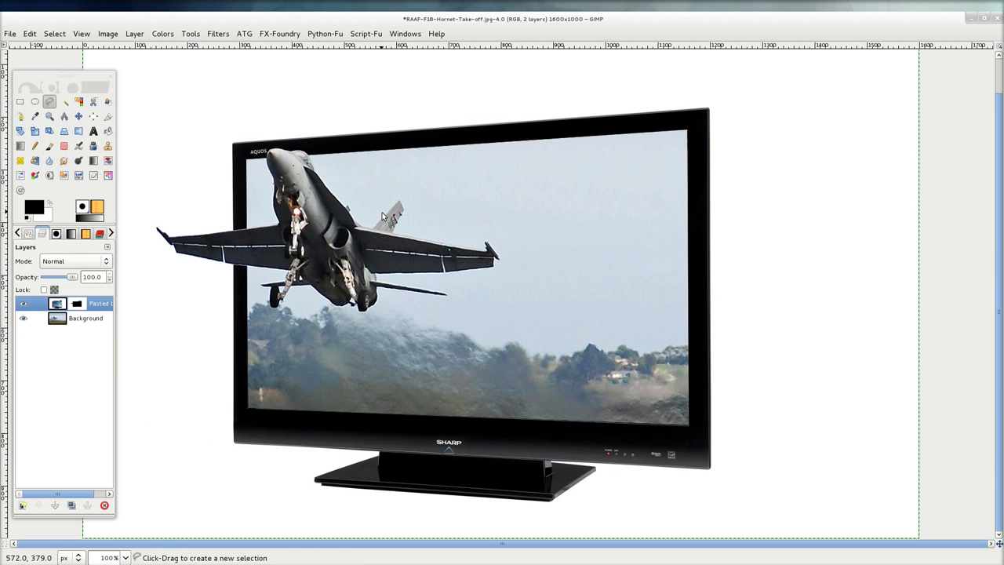
- Crop the canvas to 1211×827 around the TV and jet, saved as RAAF-F18-Hornet-Take-off-TV.xcf
key("minus")
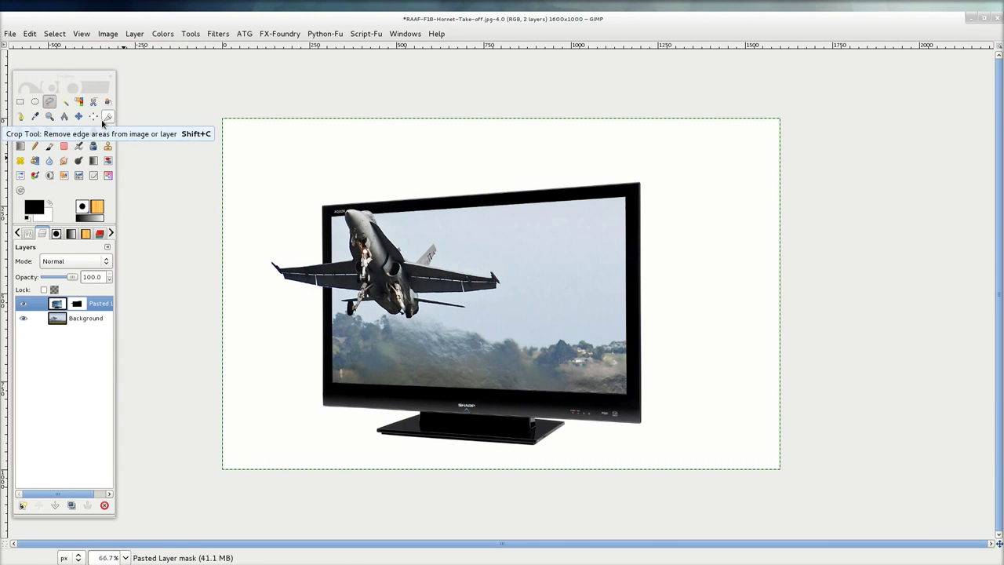
left_click(108, 117)
mouse_move(252, 149)
left_mouse_down()
mouse_move(323, 214)
mouse_move(684, 457)
left_mouse_up()
left_click_drag(280, 323, 289, 323)
left_click_drag(523, 163, 523, 181)
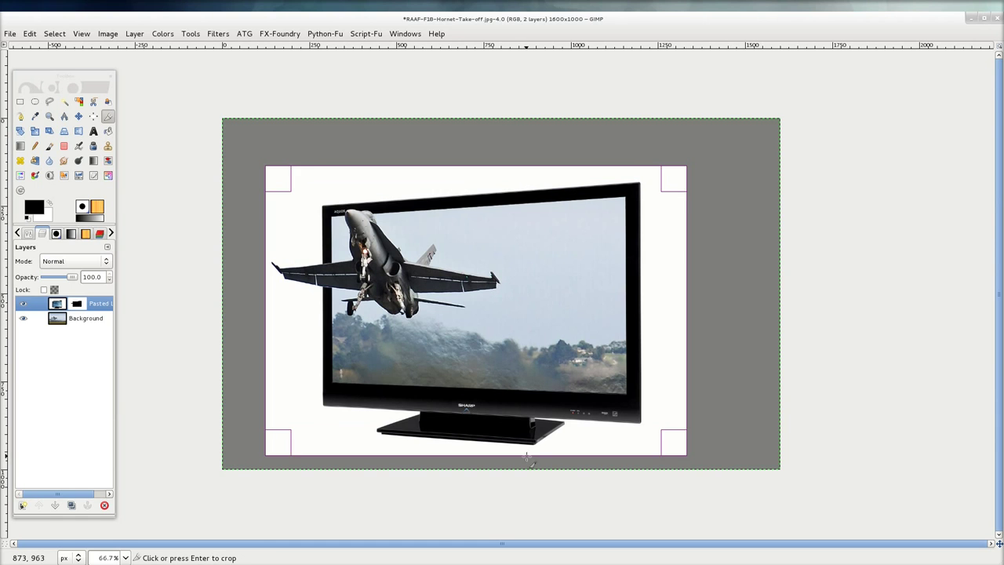
left_click(497, 307)
key("ctrl+s")
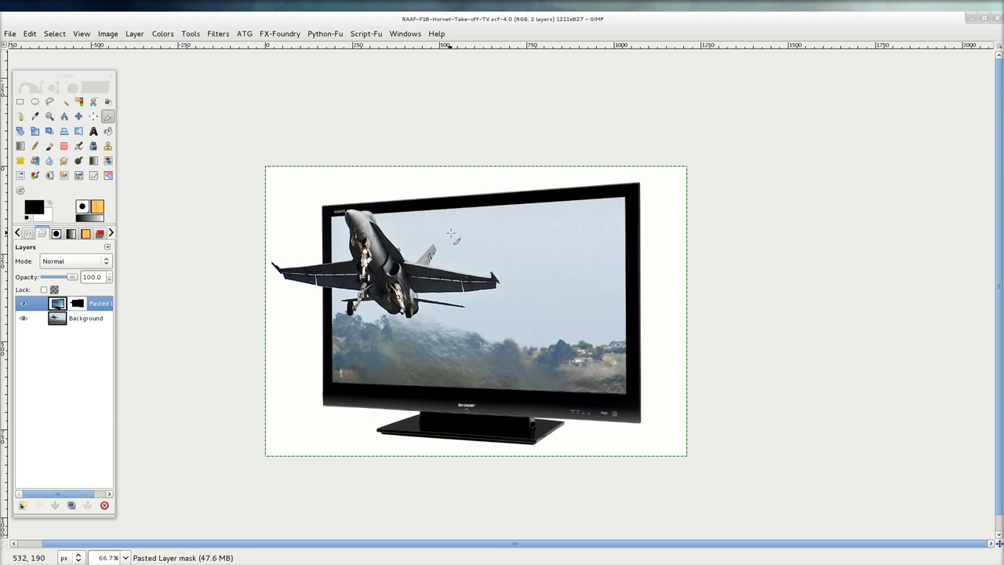
- Apply a 5 px Gaussian blur to the Pasted layer's mask
scroll(440, 267, "up", 2)
scroll(439, 267, "up", 1)
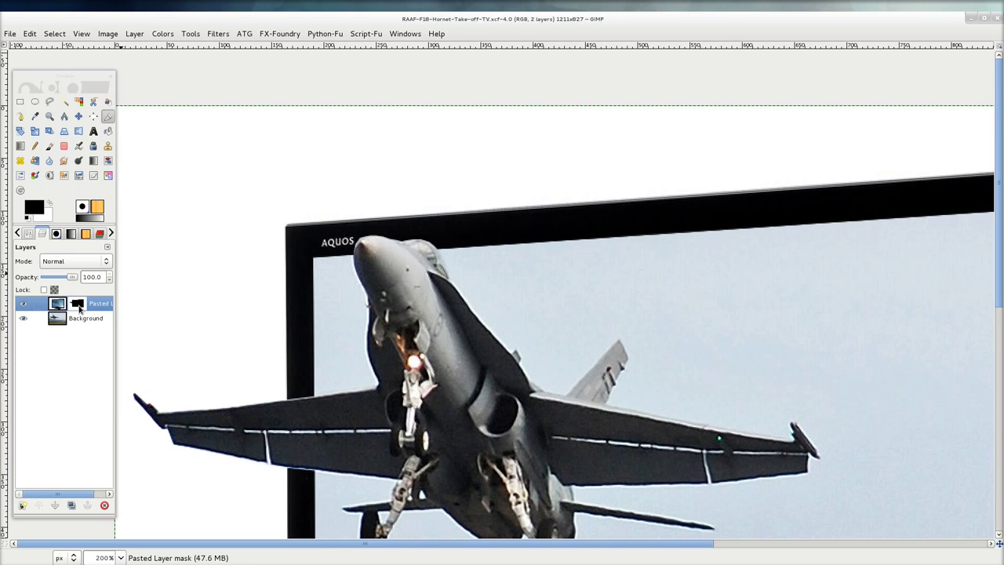
left_click(79, 308)
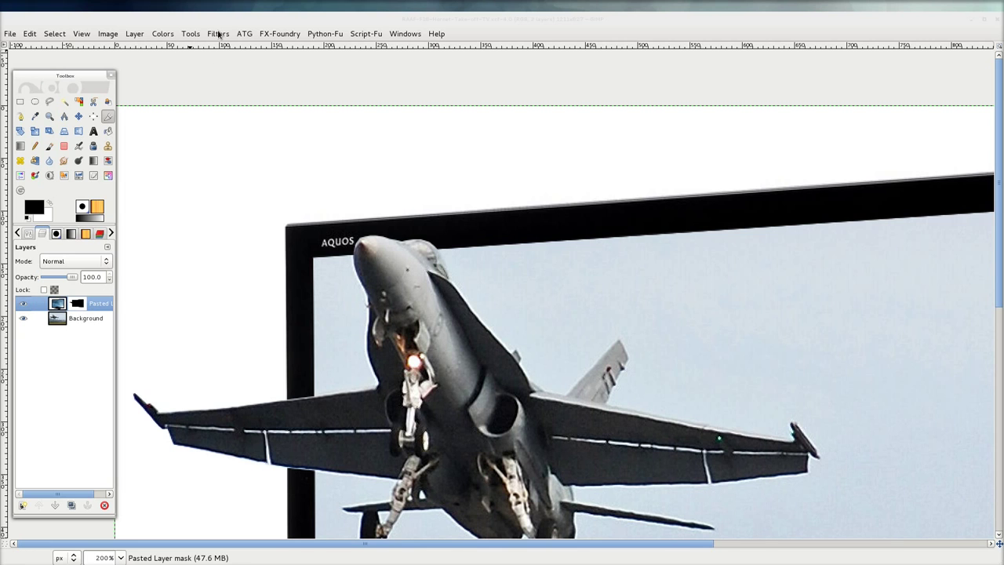
left_click(219, 34)
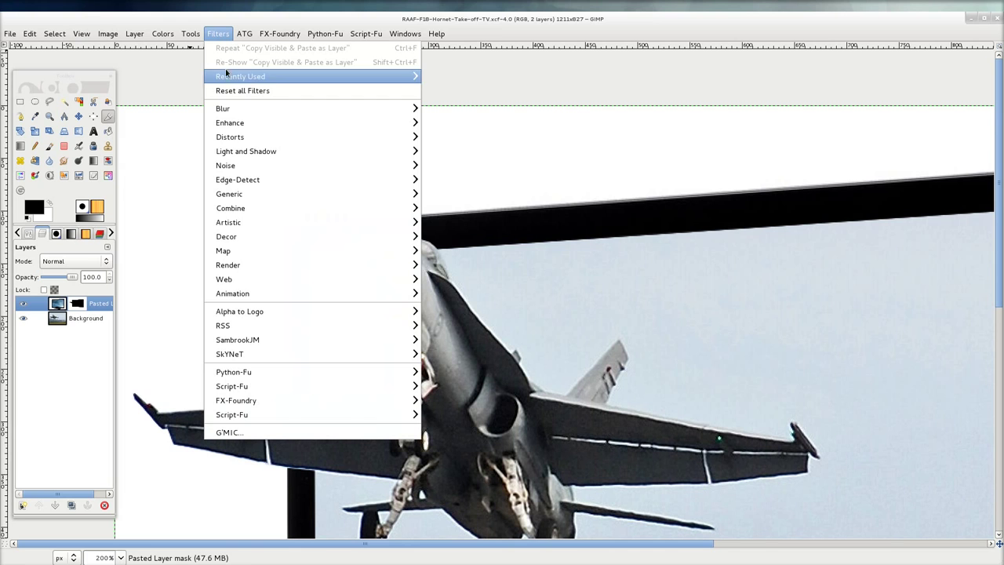
mouse_move(223, 109)
left_click(458, 123)
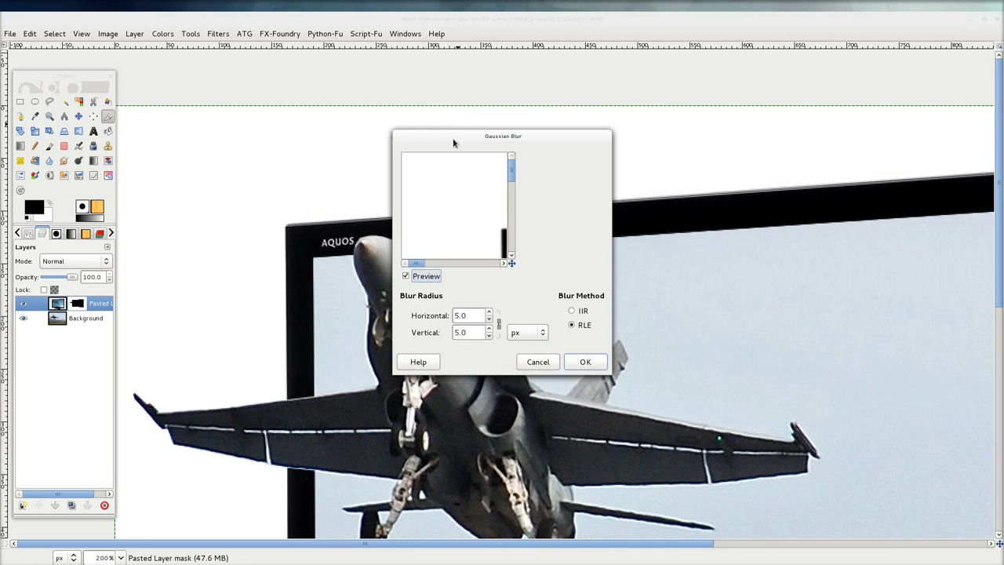
left_click_drag(510, 265, 506, 275)
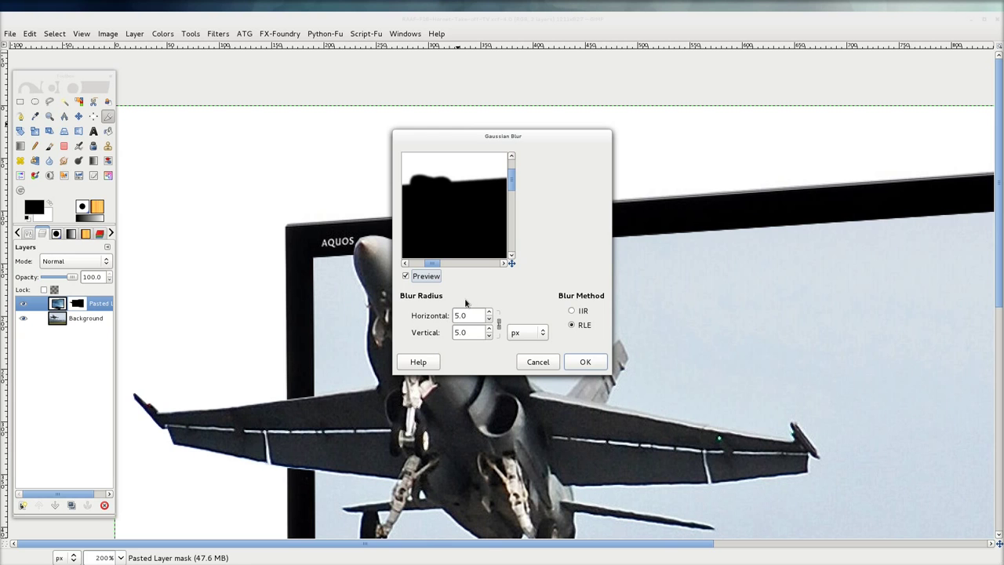
left_click(583, 363)
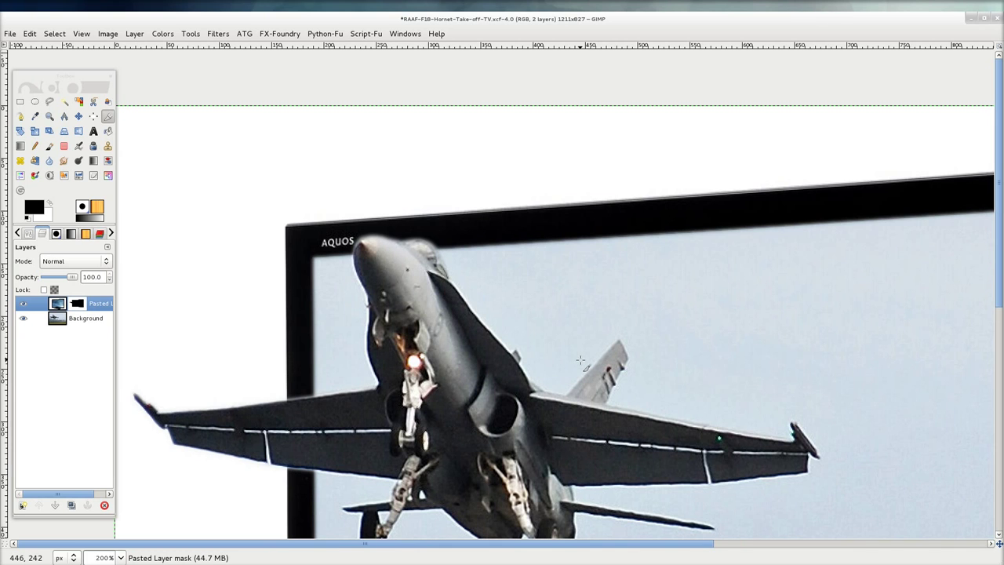
- Undo the 5 px blur and reapply Gaussian Blur at 2 px instead
left_click(31, 35)
left_click(49, 50)
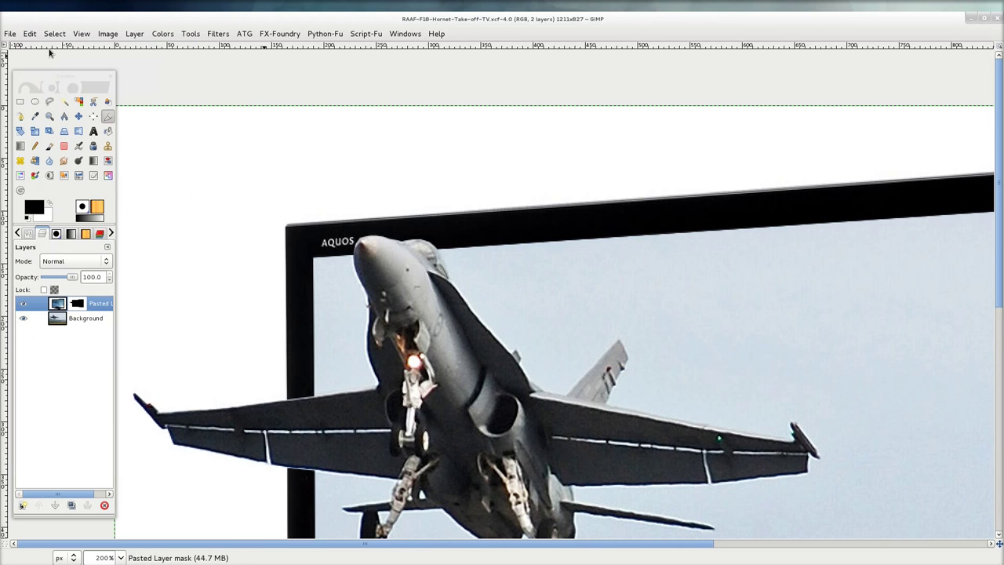
left_click(225, 34)
left_click(404, 123)
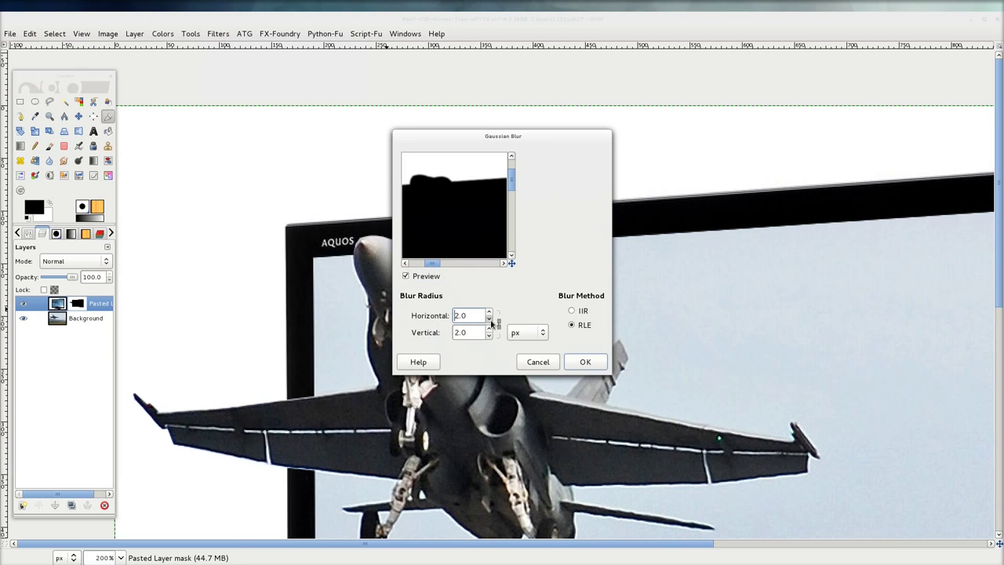
left_click(585, 362)
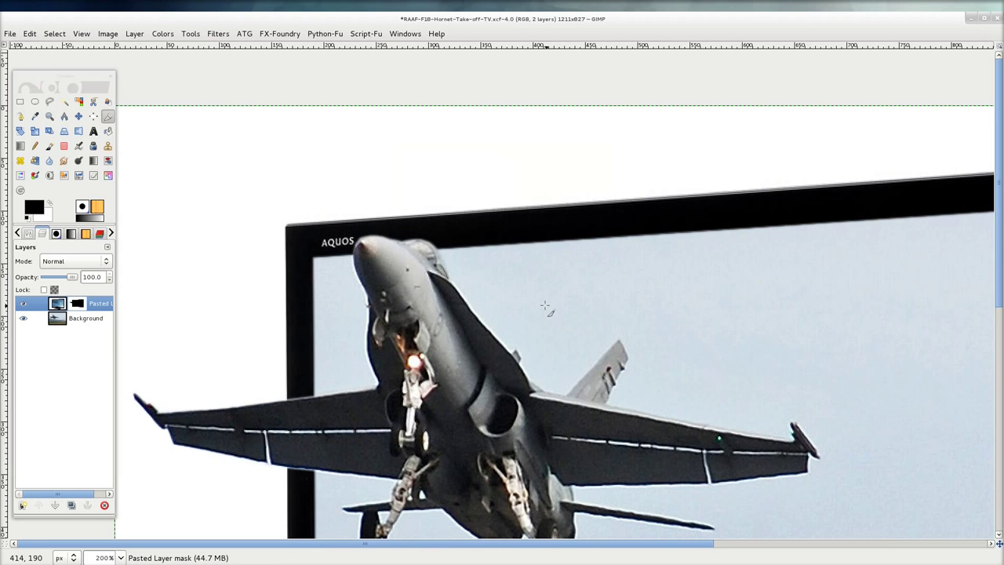
- Fit the jet composition in the window, save it, and close its image window
scroll(539, 240, "up", 3, "ctrl")
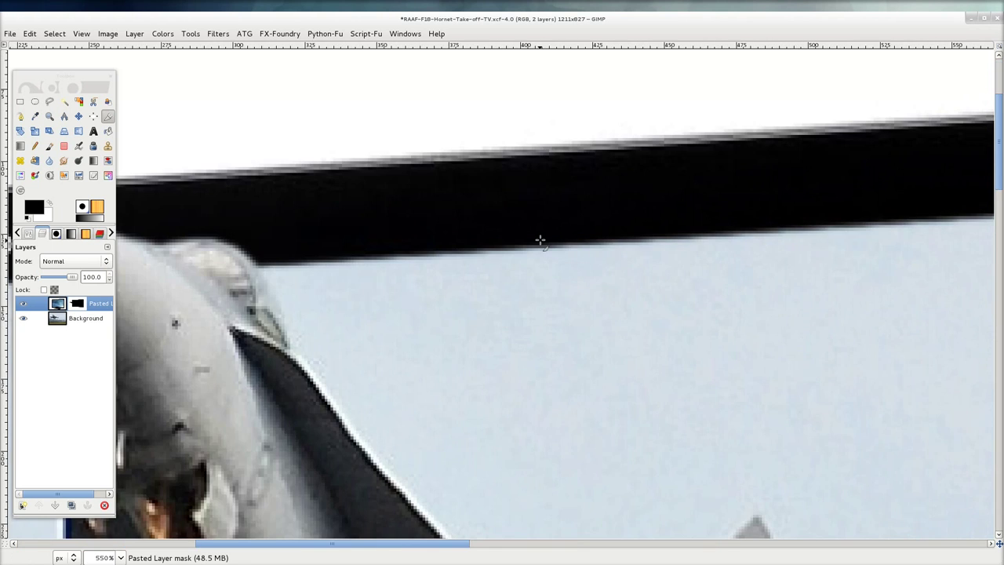
key("shift+ctrl+j")
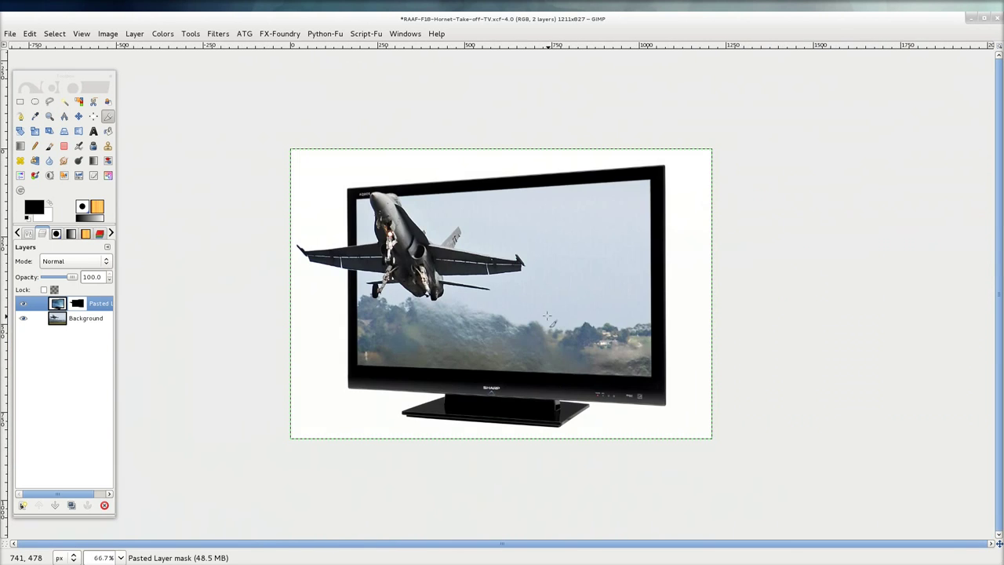
key("ctrl+s")
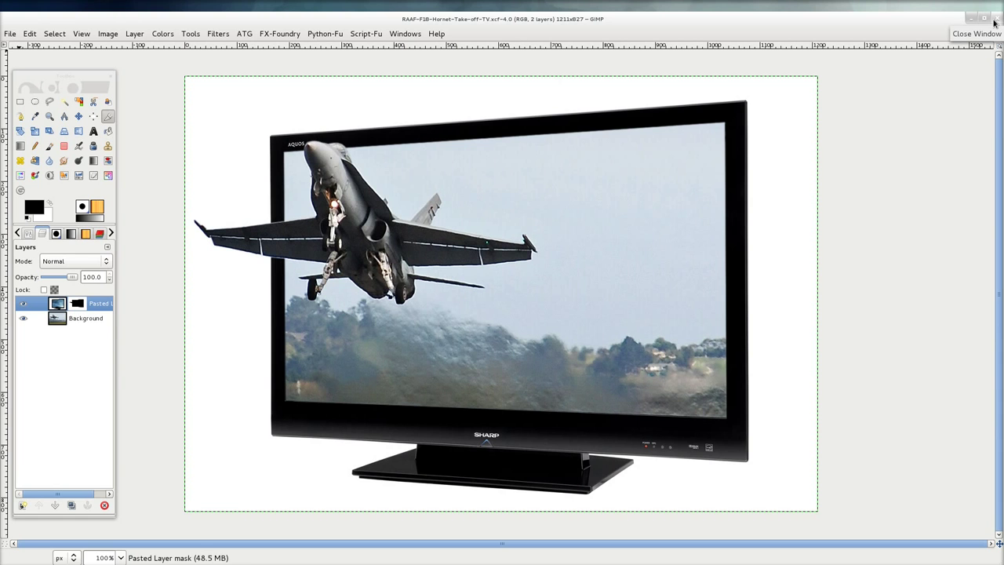
left_click(994, 23)
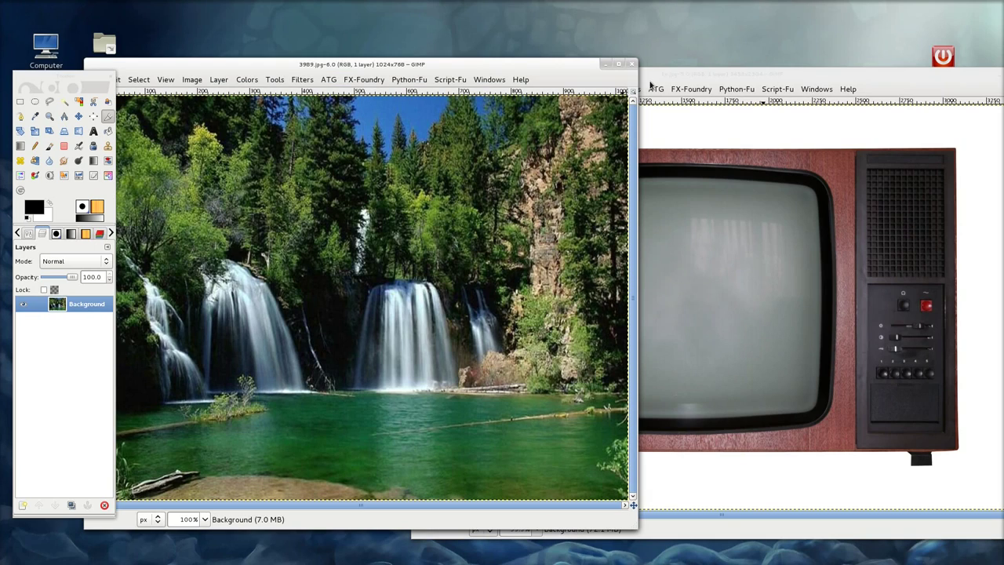
- Bring the old TV image window to the front at its normal size
left_click(742, 79)
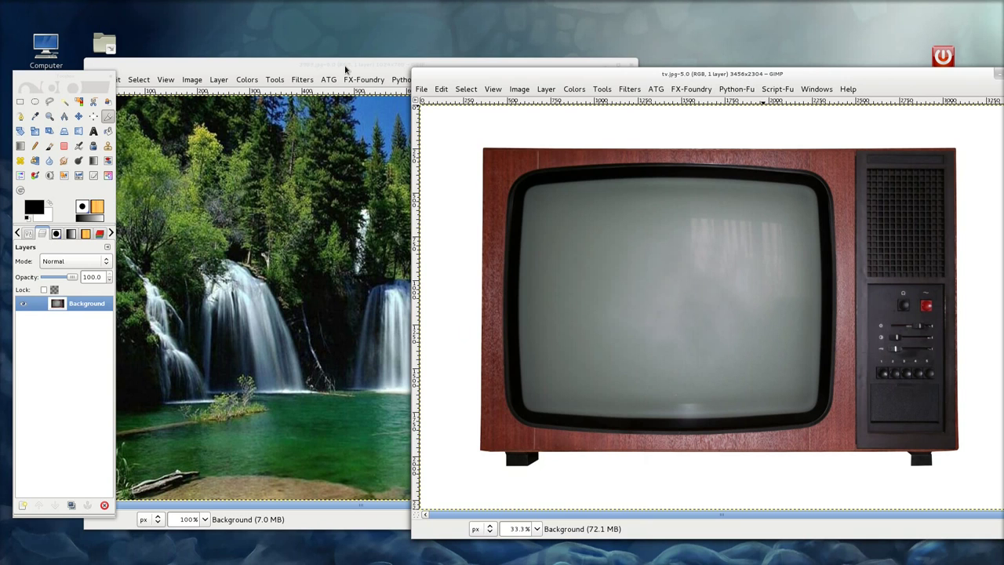
left_click(384, 66)
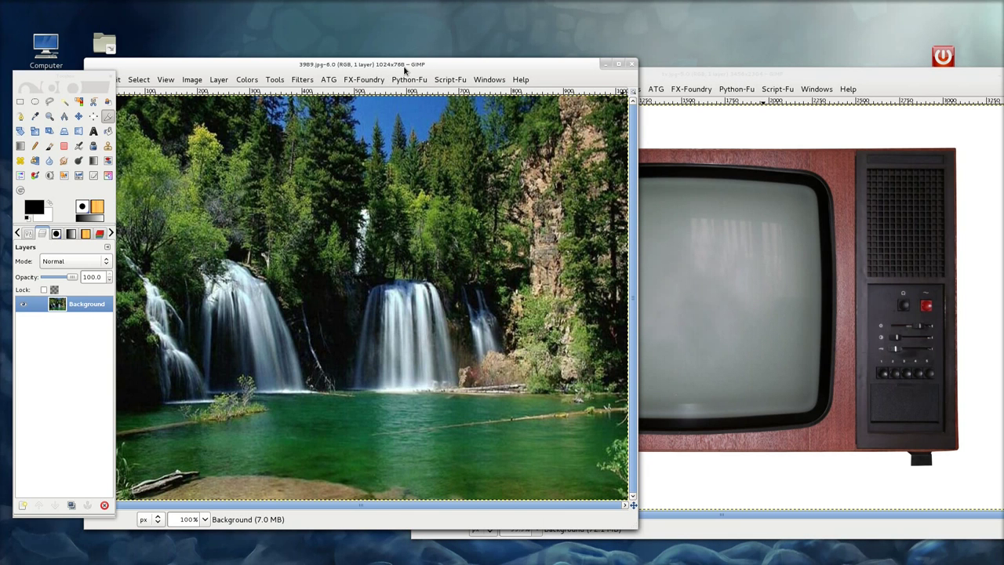
double_click(715, 68)
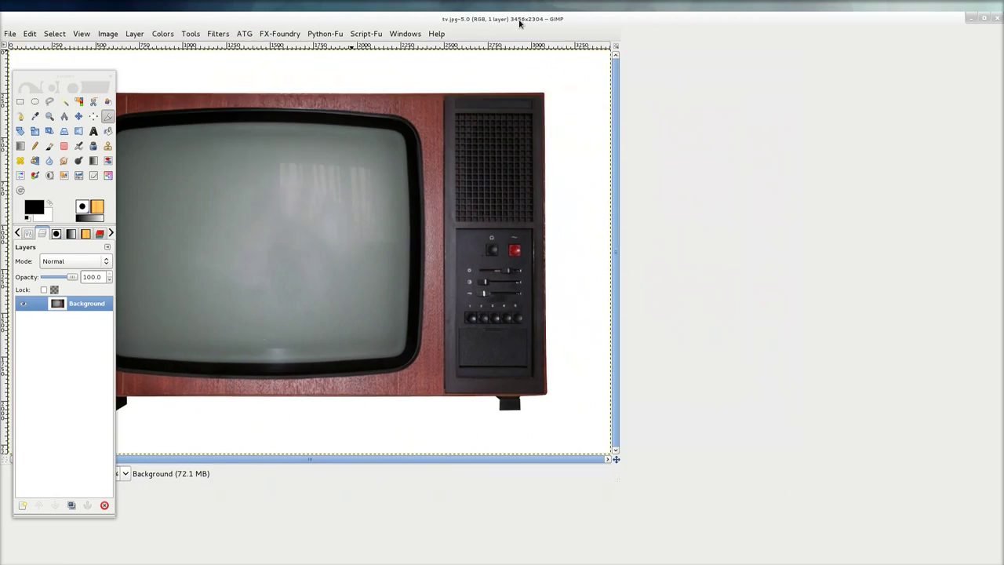
double_click(541, 23)
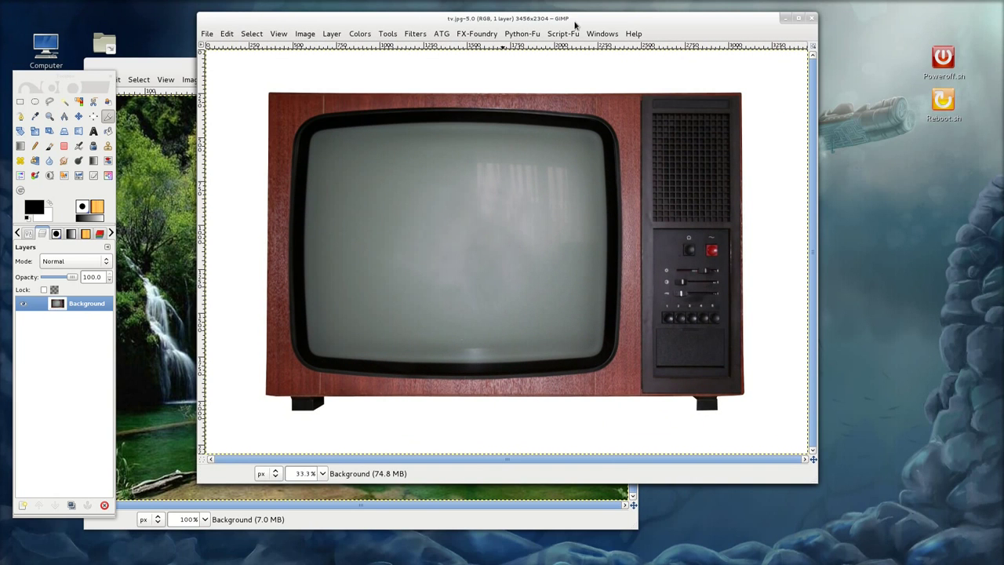
- Scale the old TV image to 1152 × 768 pixels via height 768, then zoom in
left_click(306, 35)
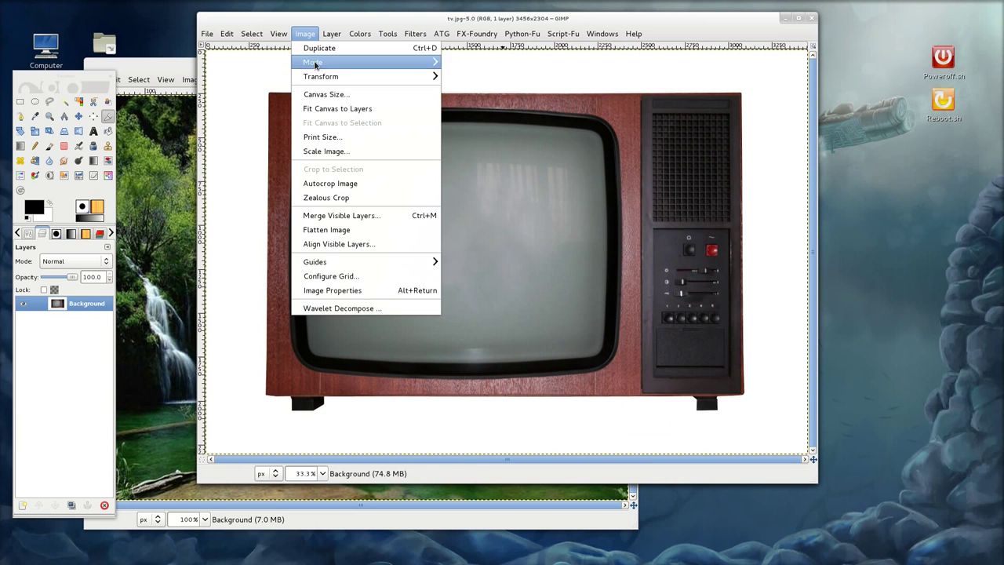
left_click(341, 156)
double_click(478, 254)
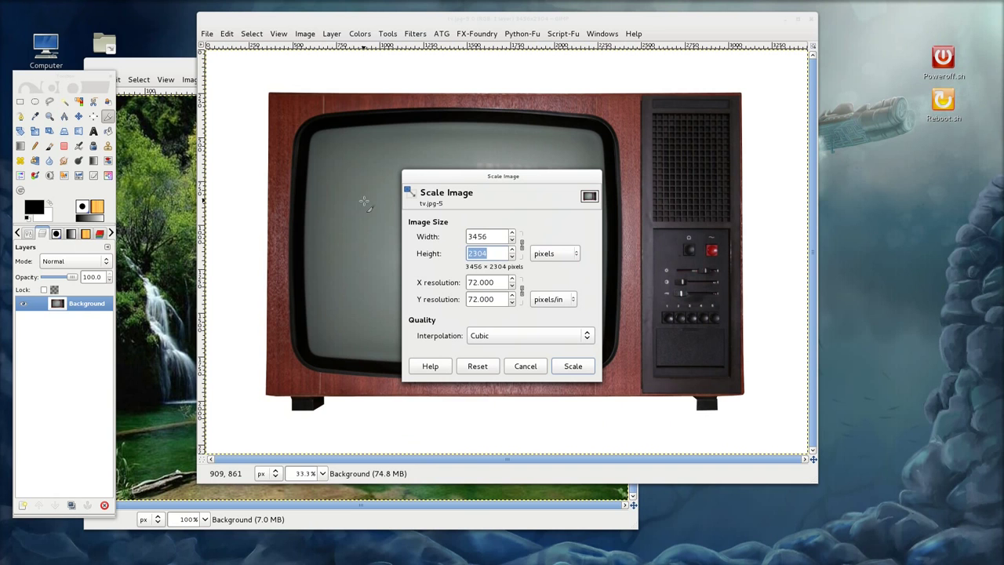
type("8")
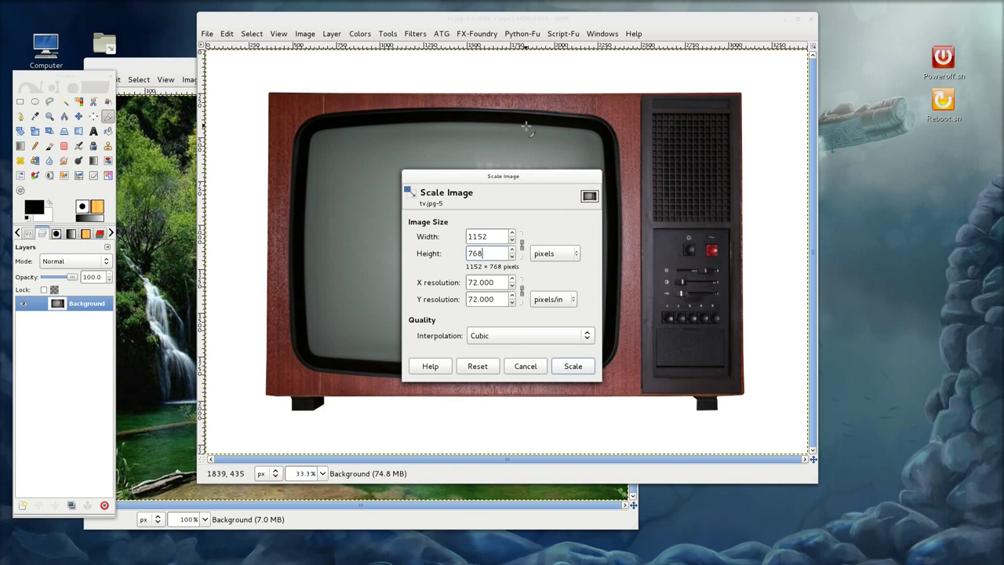
left_click(592, 366)
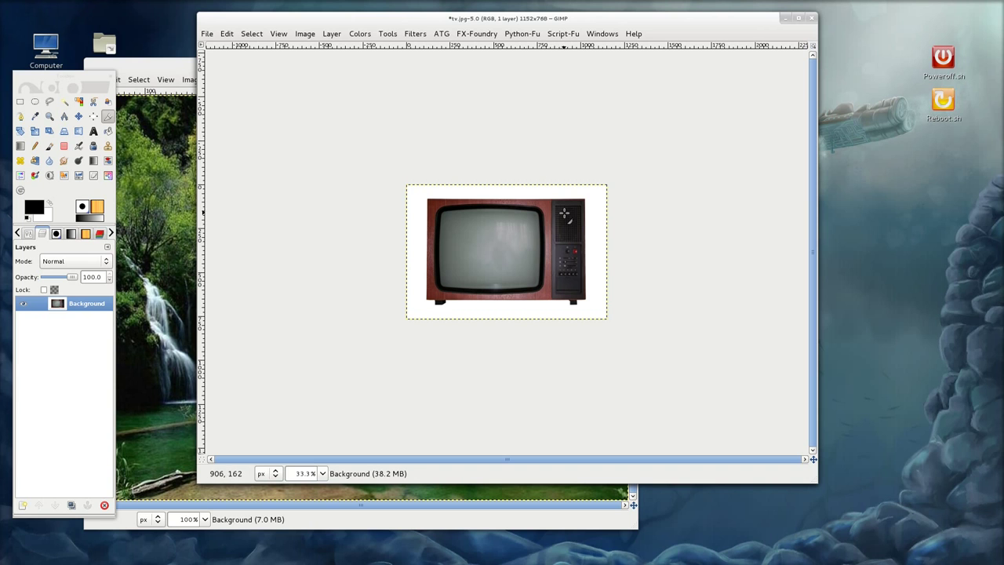
key("plus")
key("plus")
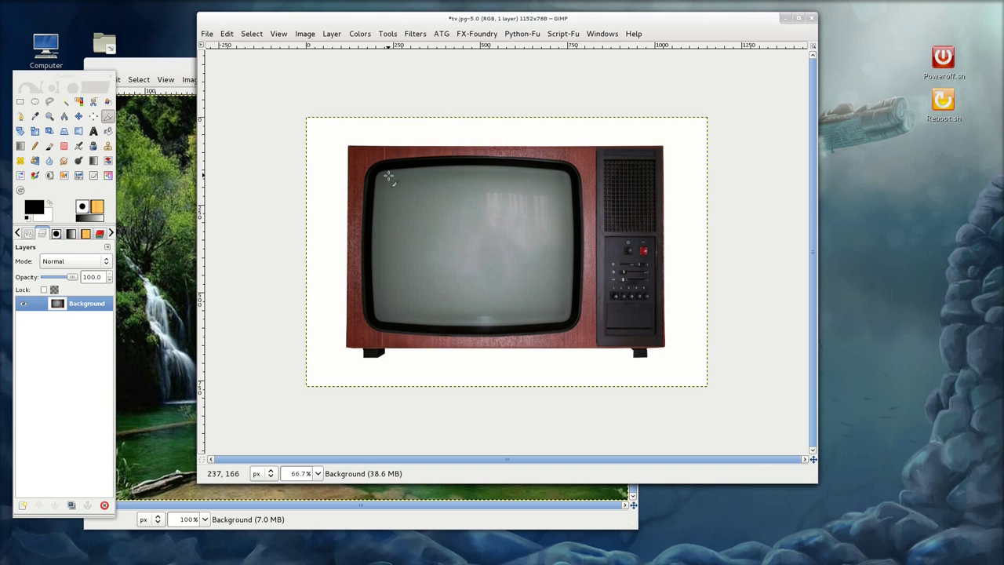
- Select all of the TV image and copy it
left_click(252, 34)
left_click(260, 48)
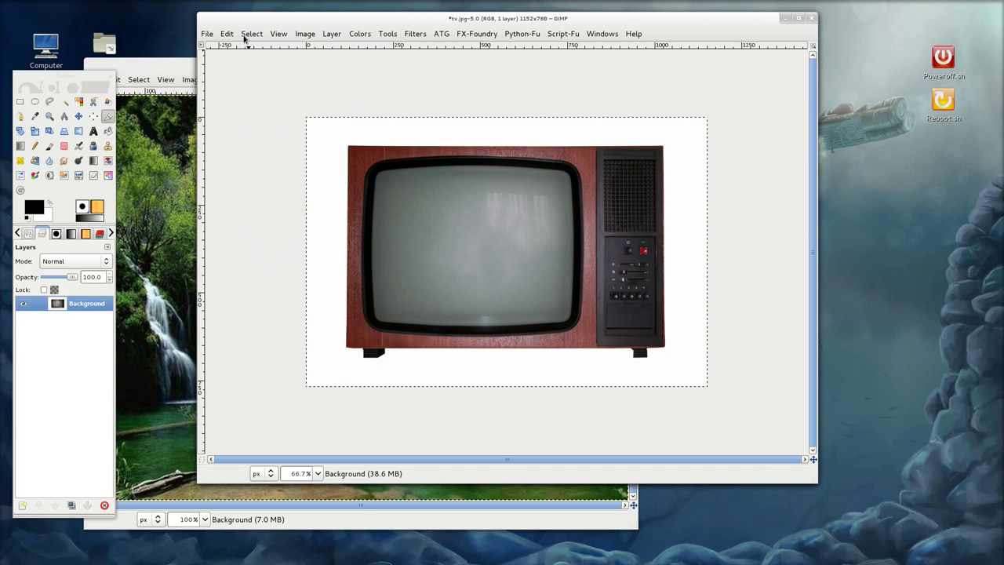
left_click(227, 34)
left_click(237, 122)
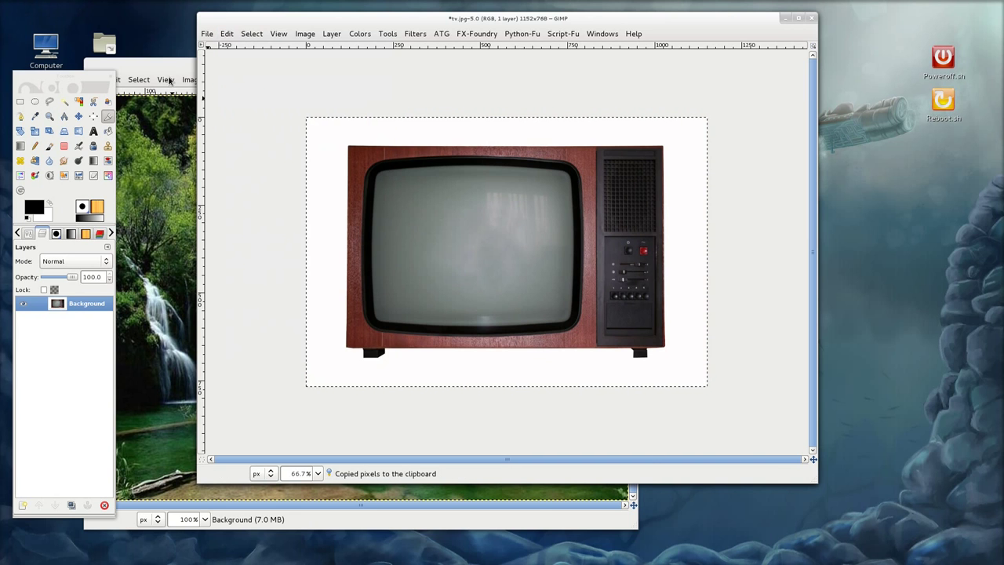
- Paste the TV onto the waterfall image and nudge it up and left
left_click_drag(141, 64, 319, 64)
left_click(291, 80)
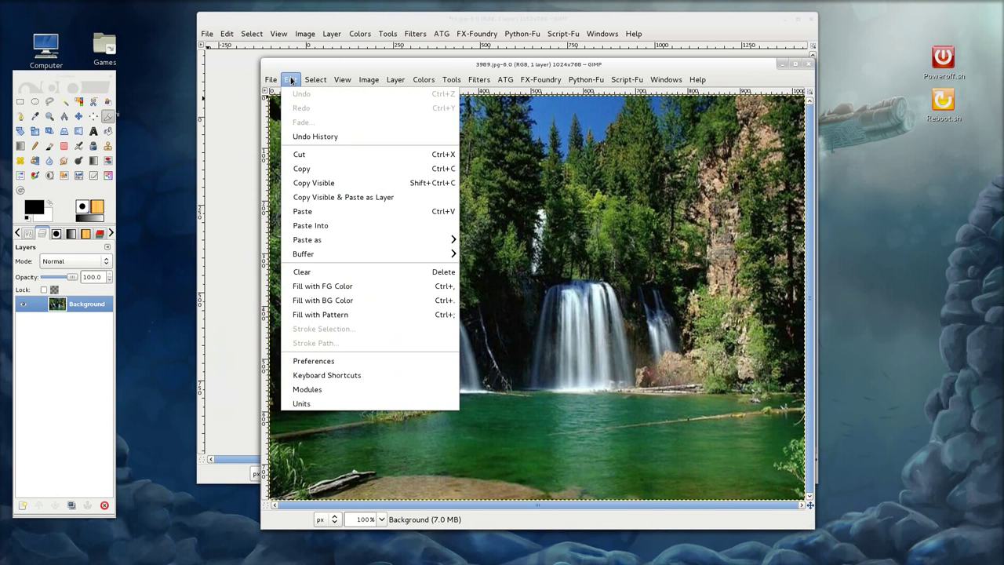
left_click(331, 210)
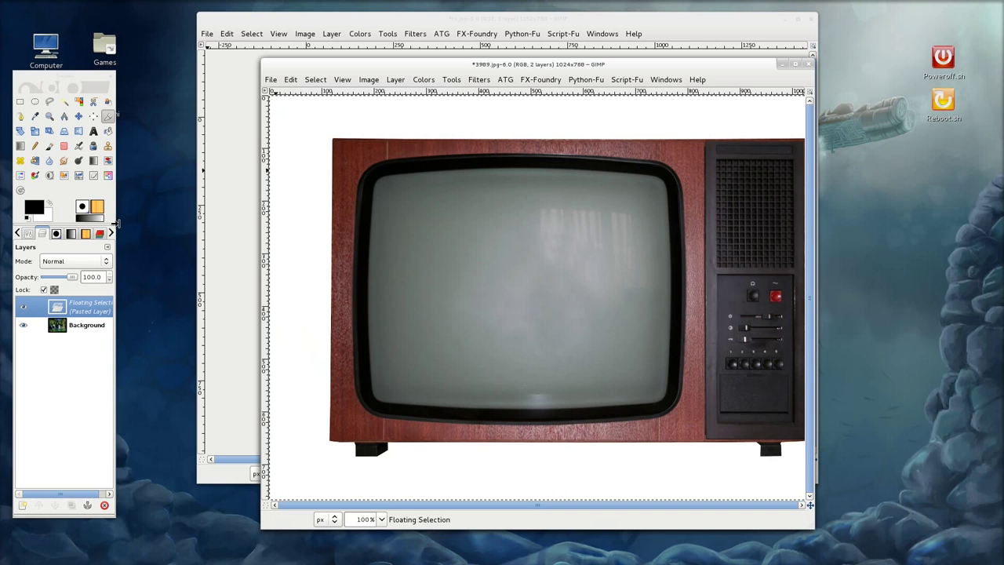
left_click(78, 116)
mouse_move(506, 260)
left_mouse_down()
mouse_move(479, 253)
mouse_move(486, 247)
left_mouse_up()
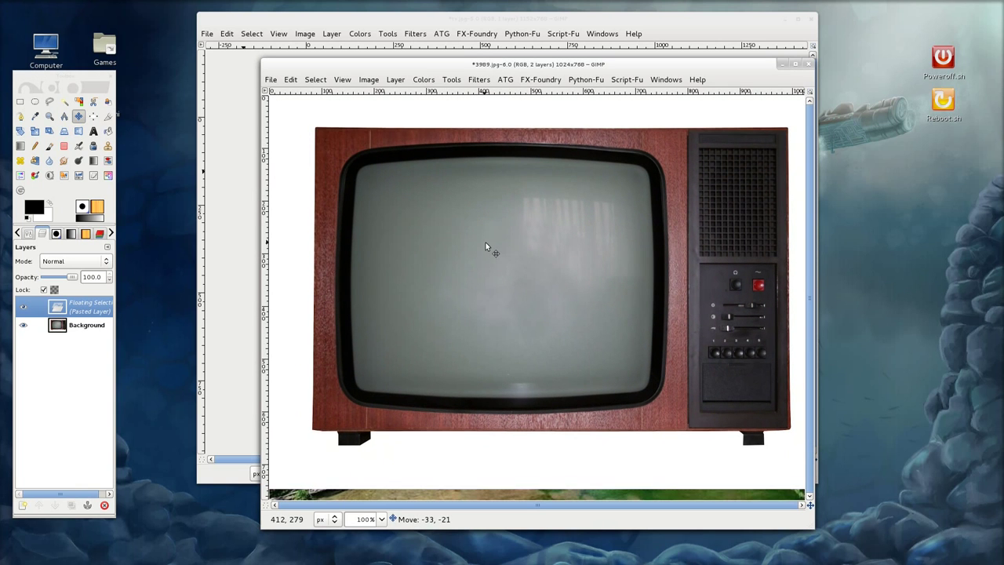
- Adjust the pasted TV's opacity and position, then delete the floating layer
left_click_drag(70, 280, 53, 280)
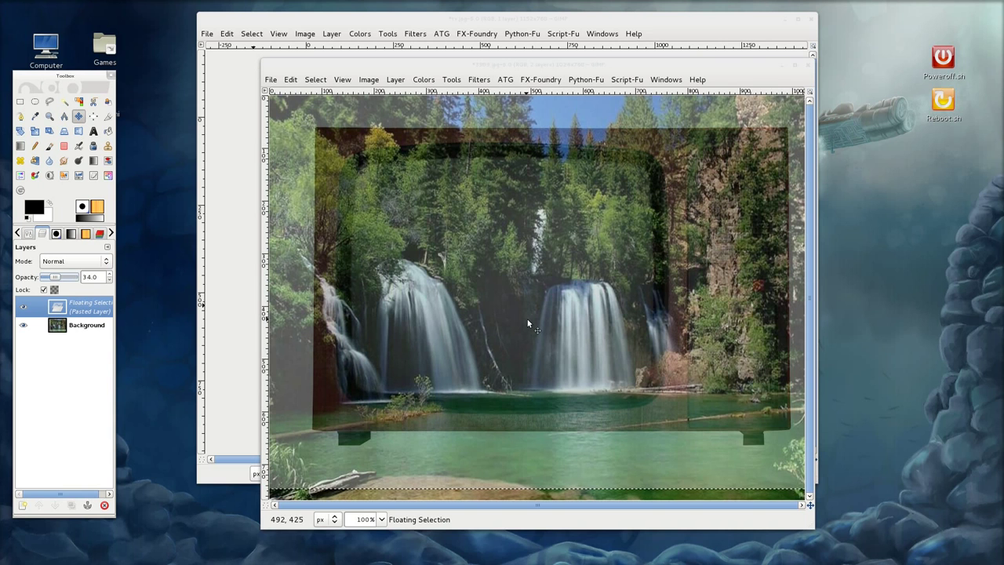
left_click_drag(59, 280, 54, 278)
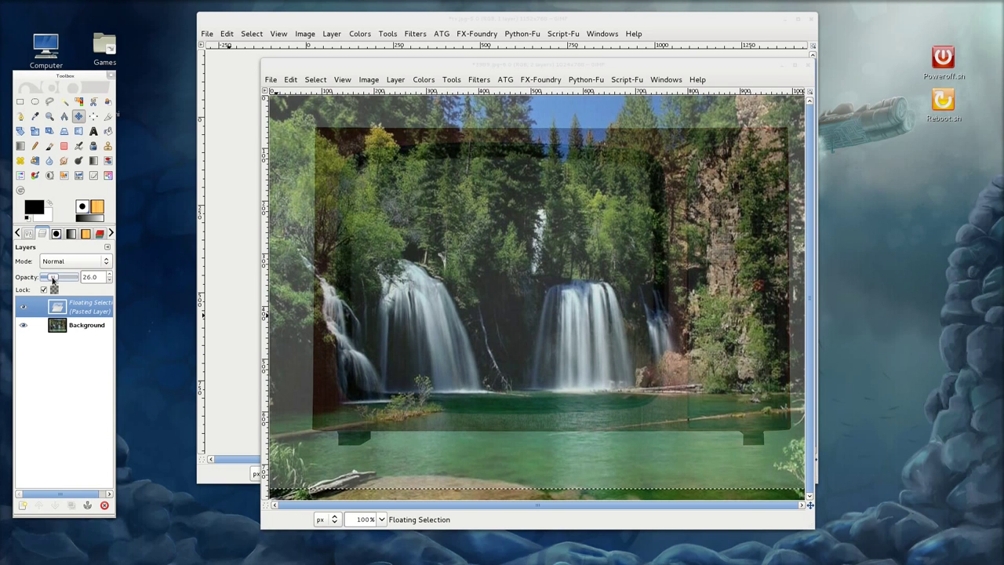
mouse_move(540, 374)
left_mouse_down()
mouse_move(547, 303)
mouse_move(531, 358)
mouse_move(456, 354)
left_mouse_up()
left_click_drag(53, 278, 88, 280)
left_click(105, 506)
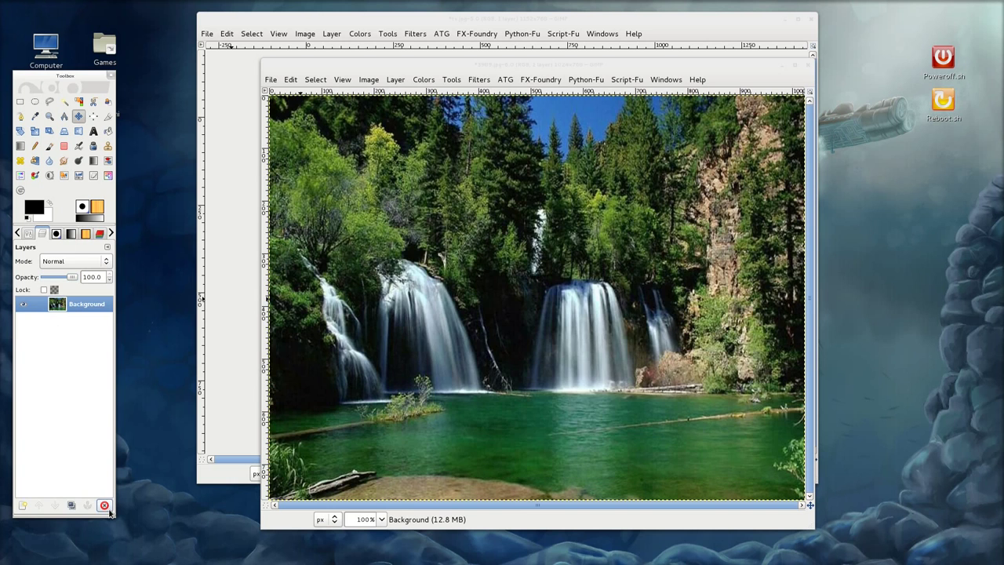
- Scale the old TV image to 900 × 600 pixels
left_click(446, 22)
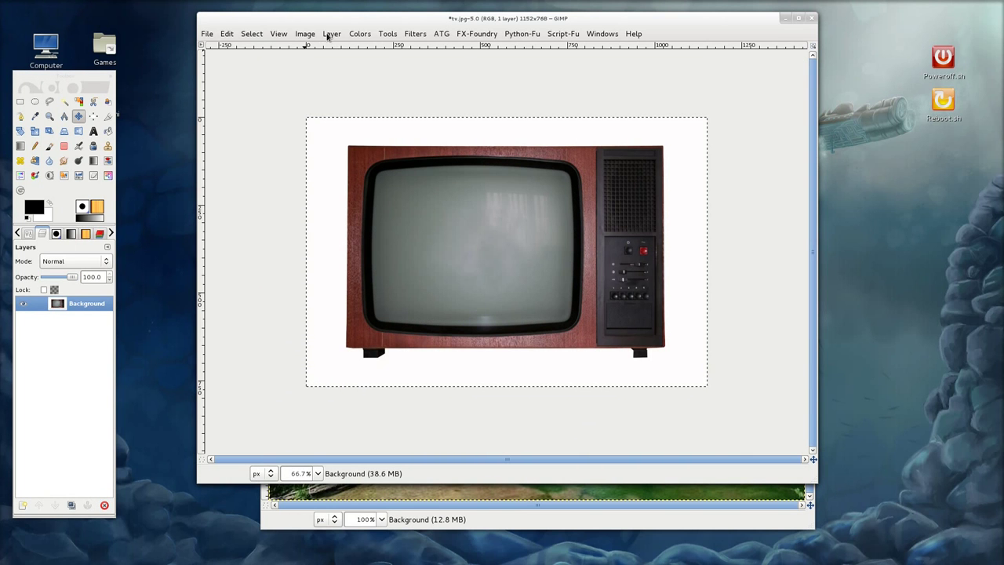
left_click(306, 34)
left_click(343, 152)
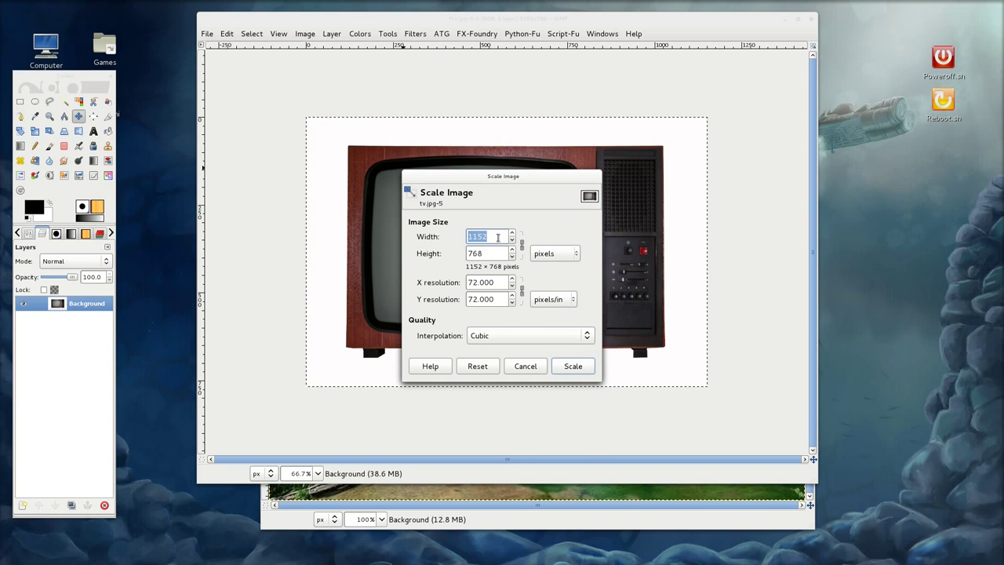
type("800")
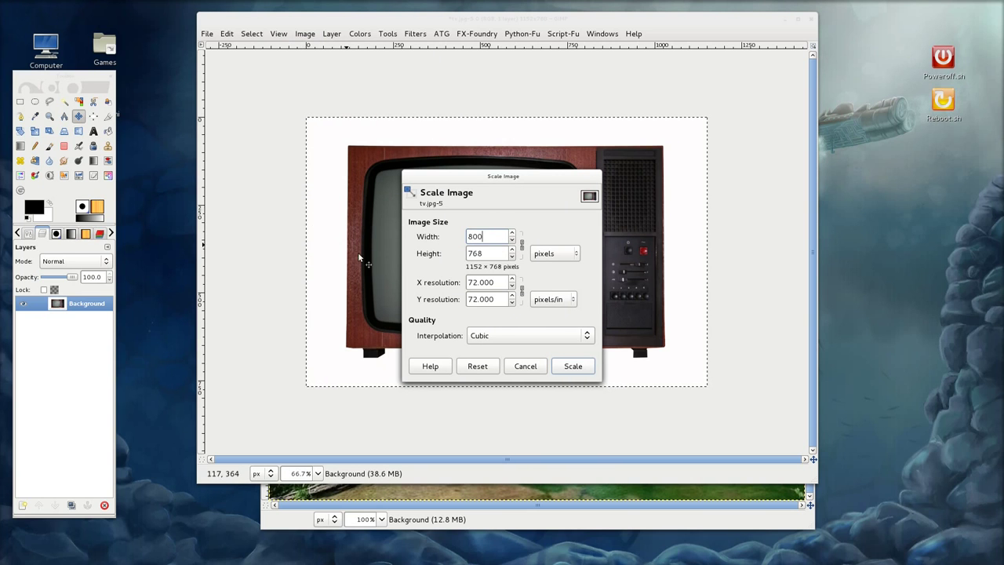
left_click(479, 252)
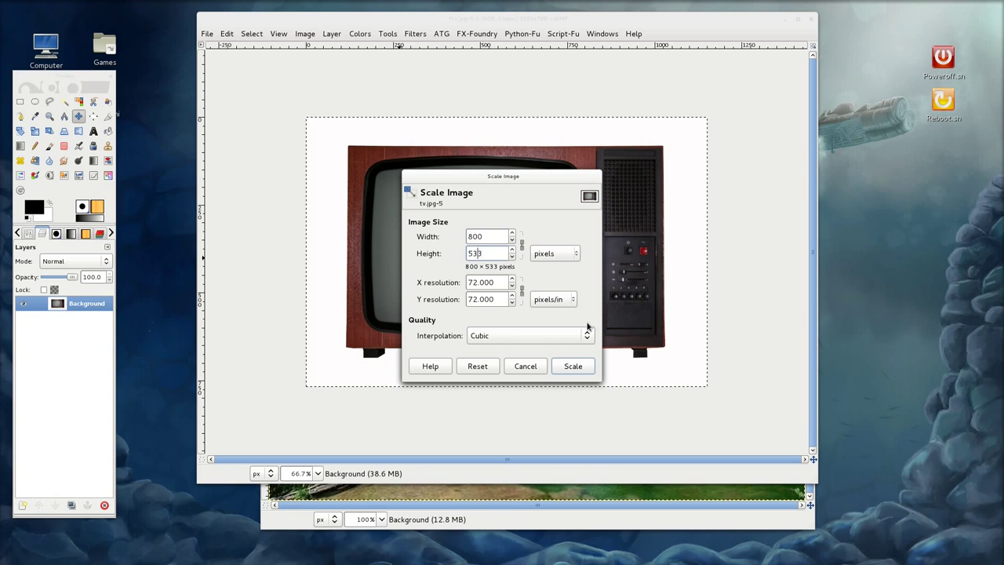
double_click(487, 254)
type("600")
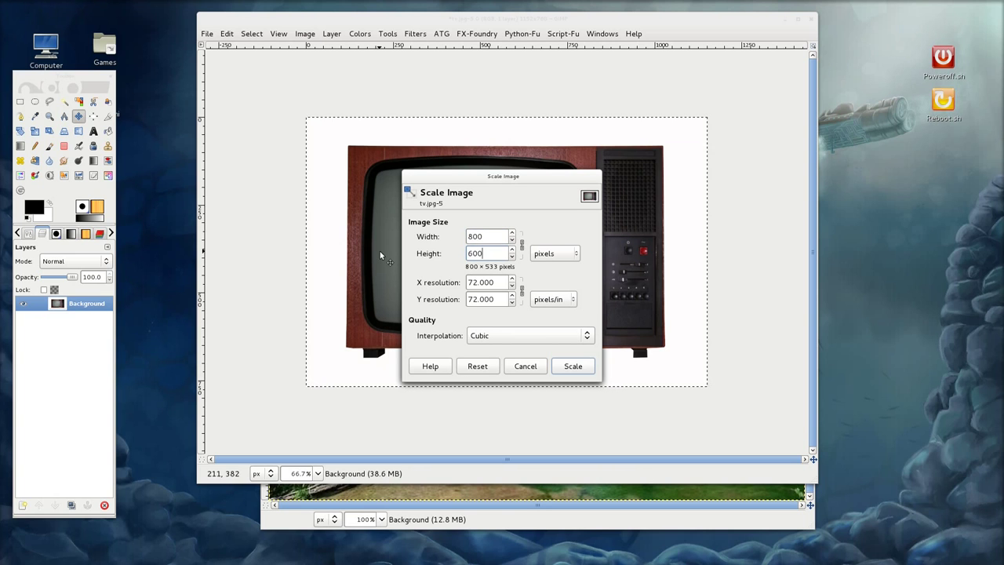
left_click(495, 237)
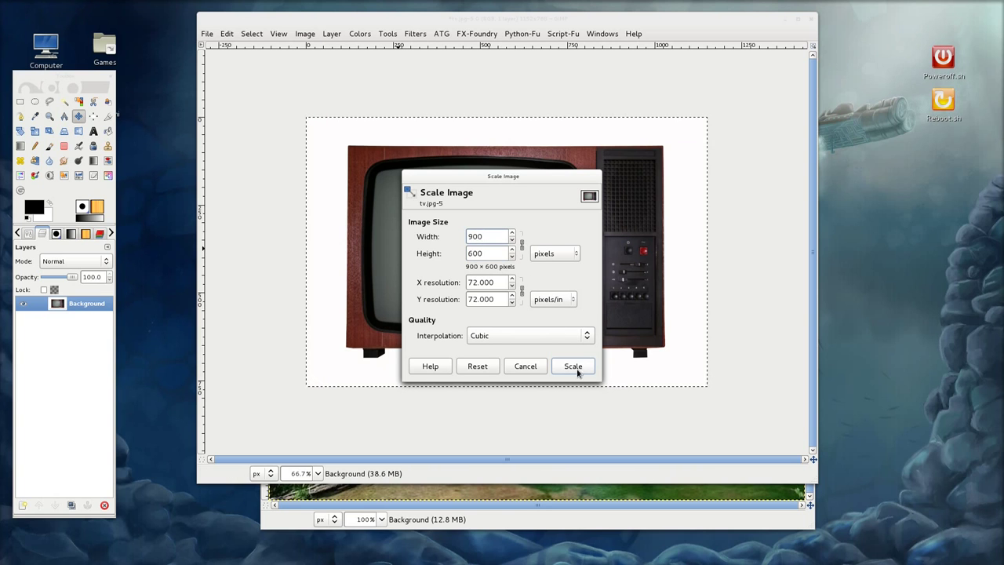
left_click(574, 366)
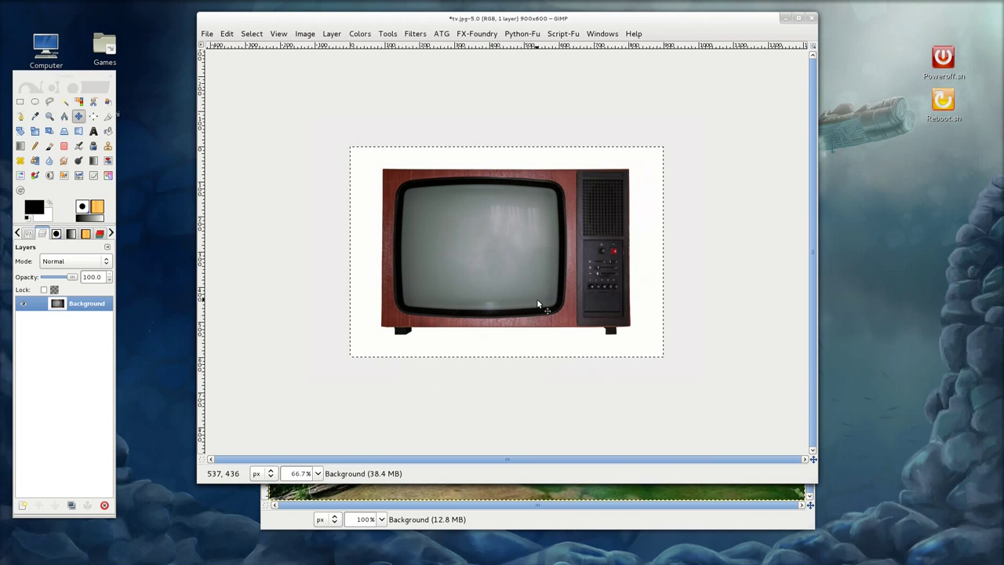
- Select all of the resized TV image and copy it
left_click(227, 34)
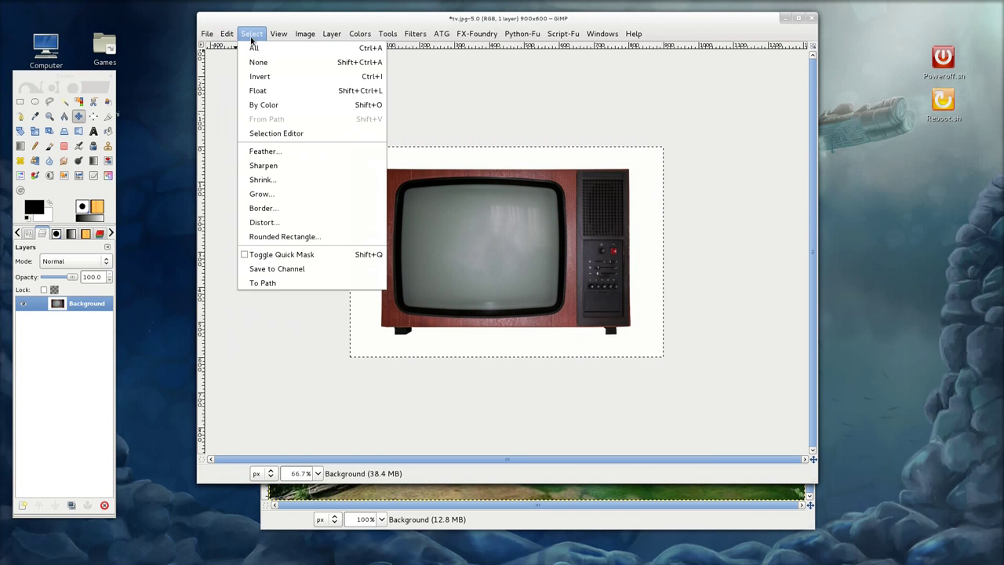
left_click(254, 48)
left_click(226, 33)
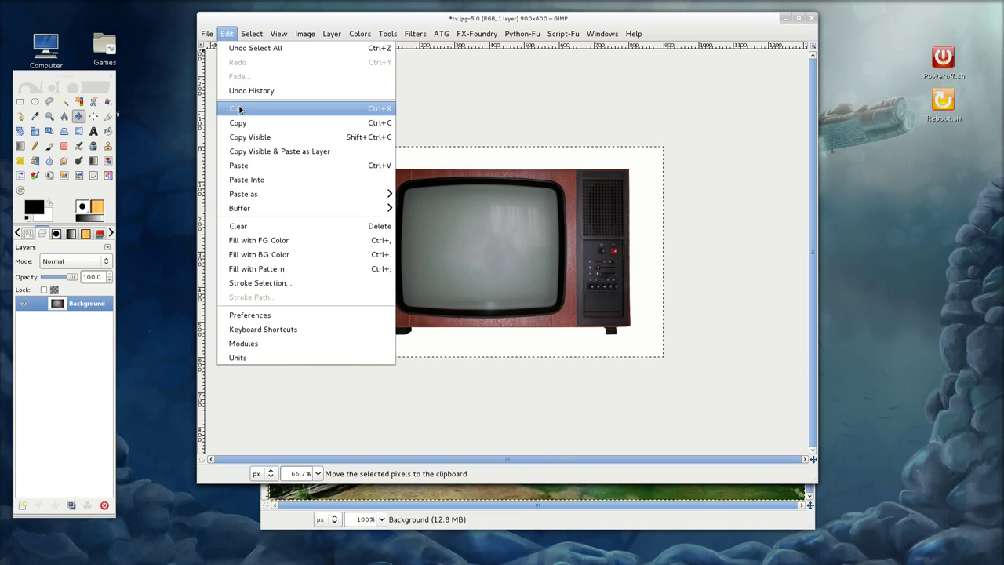
left_click(237, 122)
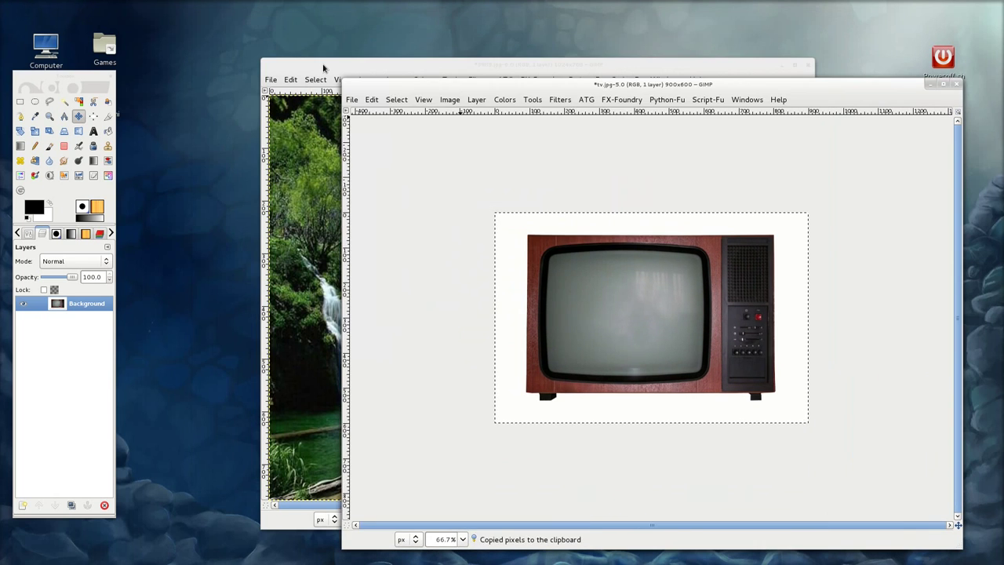
- Paste the copied 900×600 TV into the waterfall image
left_click_drag(323, 69, 228, 36)
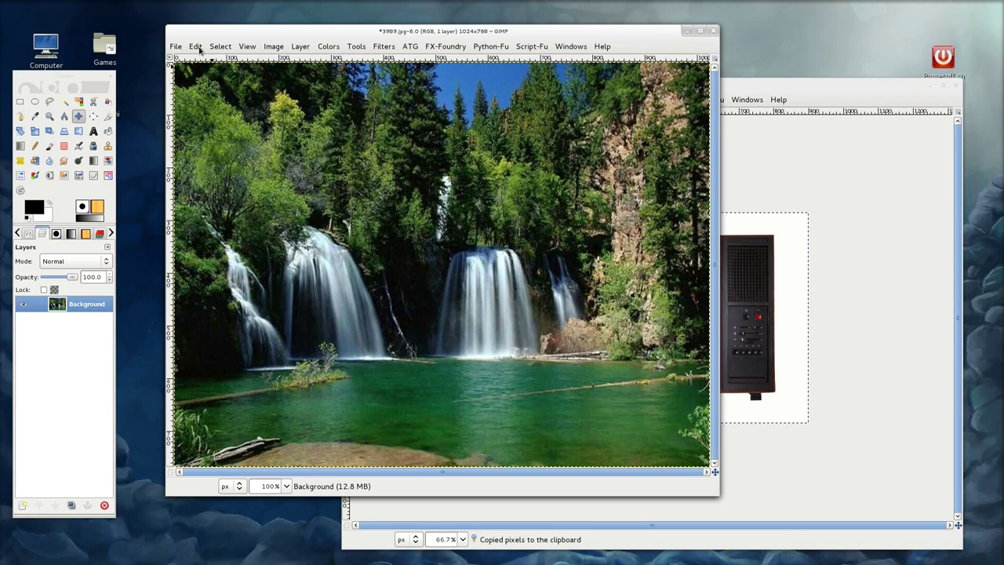
left_click(195, 47)
left_click(239, 182)
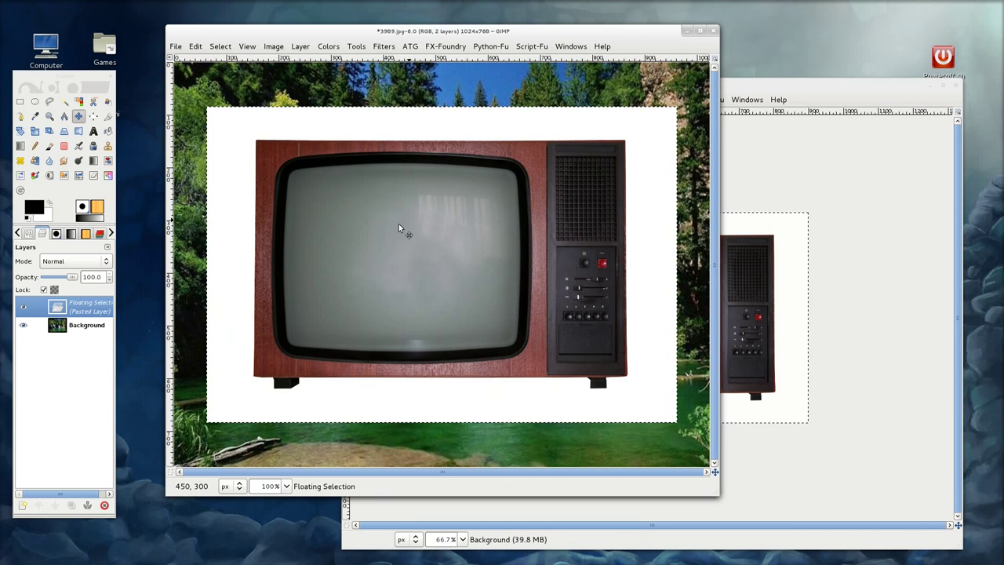
- Position the pasted TV over the waterfalls at 40 opacity, then restore 100 opacity
left_click(55, 277)
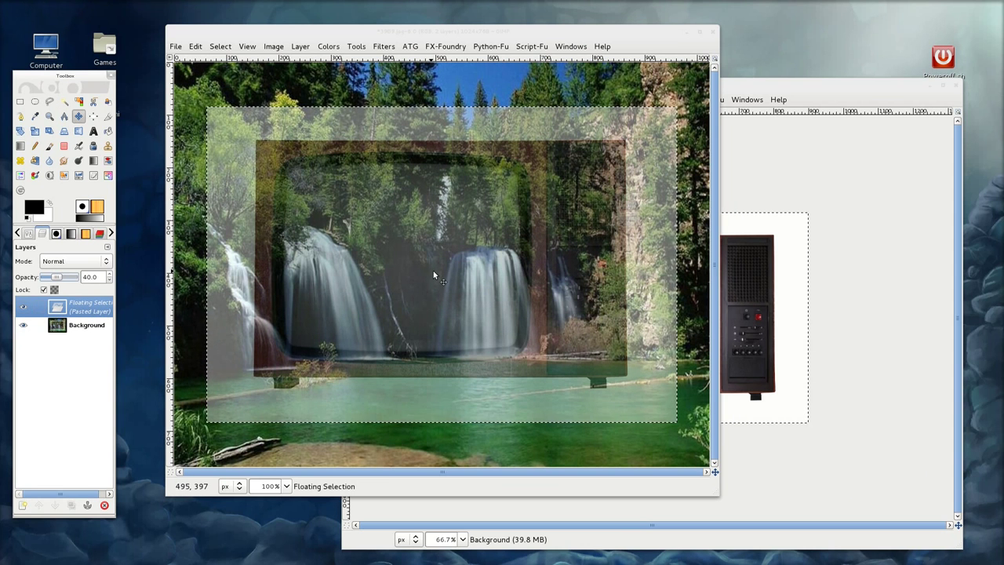
mouse_move(436, 273)
left_mouse_down()
mouse_move(460, 224)
mouse_move(470, 237)
mouse_move(433, 231)
mouse_move(456, 231)
left_mouse_up()
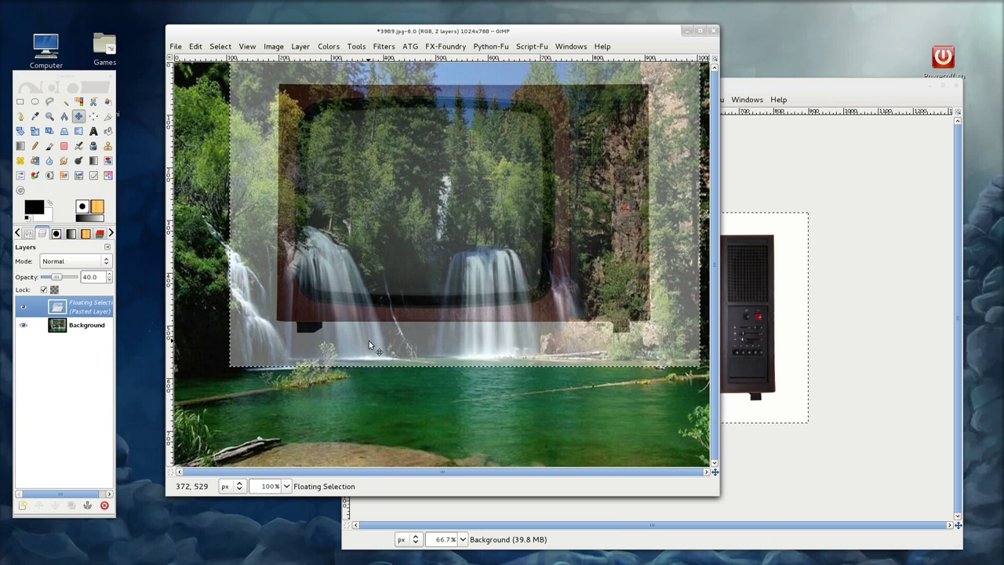
mouse_move(458, 219)
left_mouse_down()
mouse_move(463, 288)
mouse_move(461, 235)
left_mouse_up()
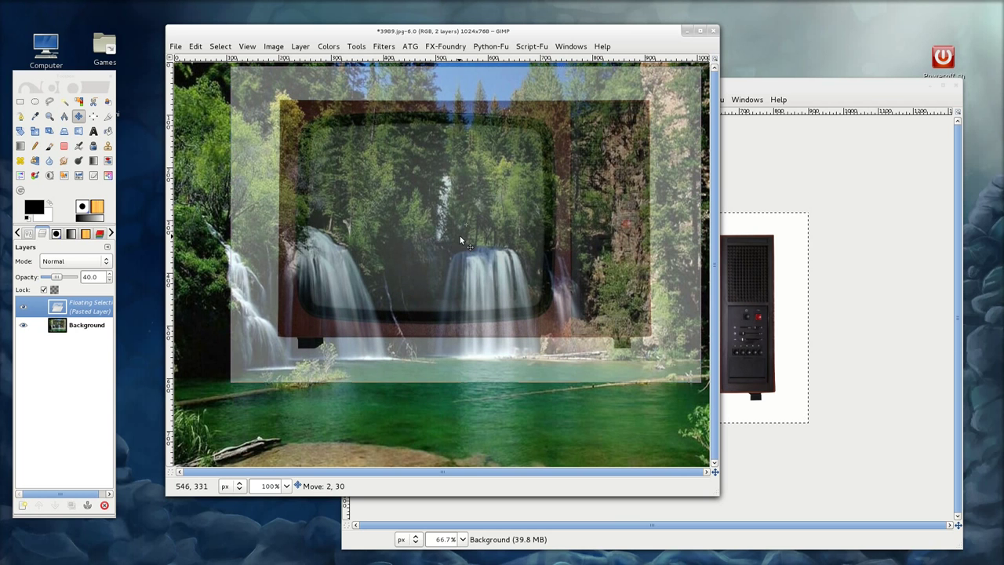
mouse_move(461, 235)
left_mouse_down()
mouse_move(491, 236)
mouse_move(447, 229)
left_mouse_up()
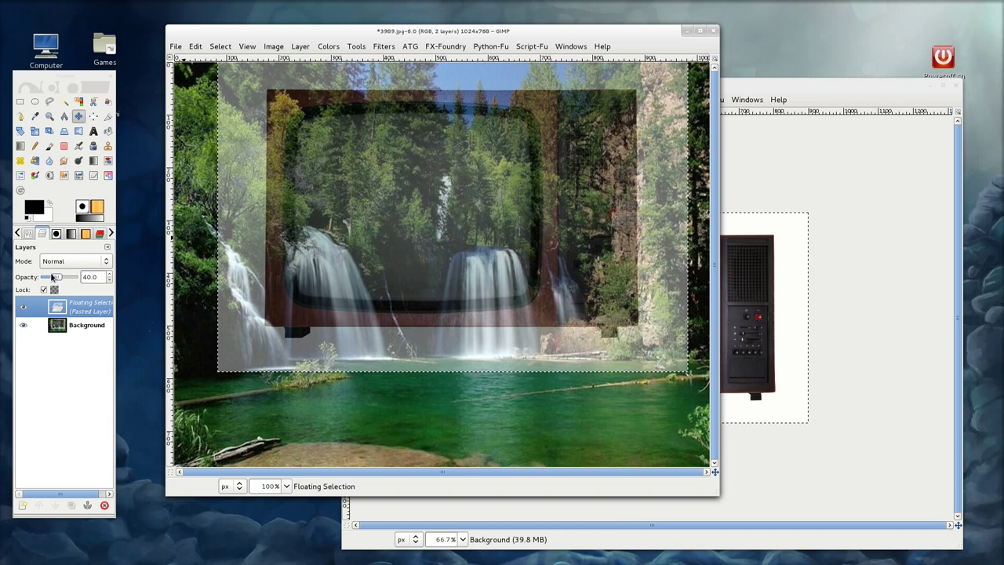
left_click_drag(57, 277, 100, 283)
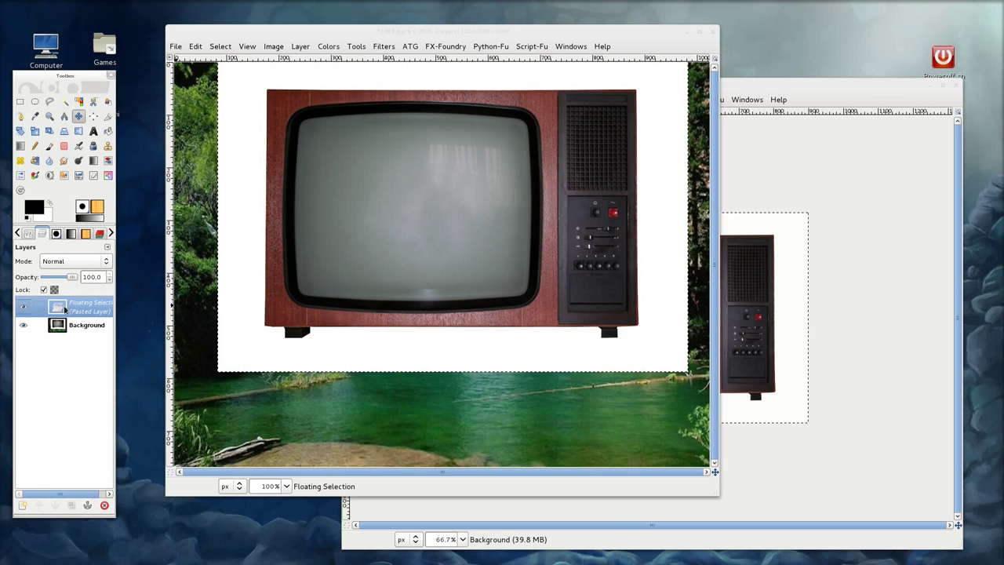
- Make the floating TV a new Pasted Layer and enlarge it to the 1024×768 image size
left_click(22, 506)
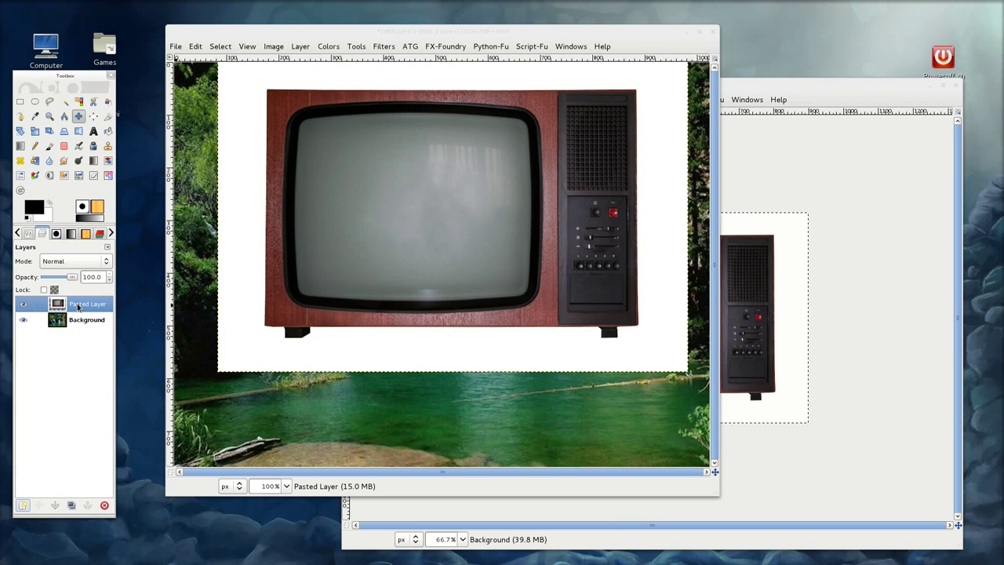
key("r")
key("x")
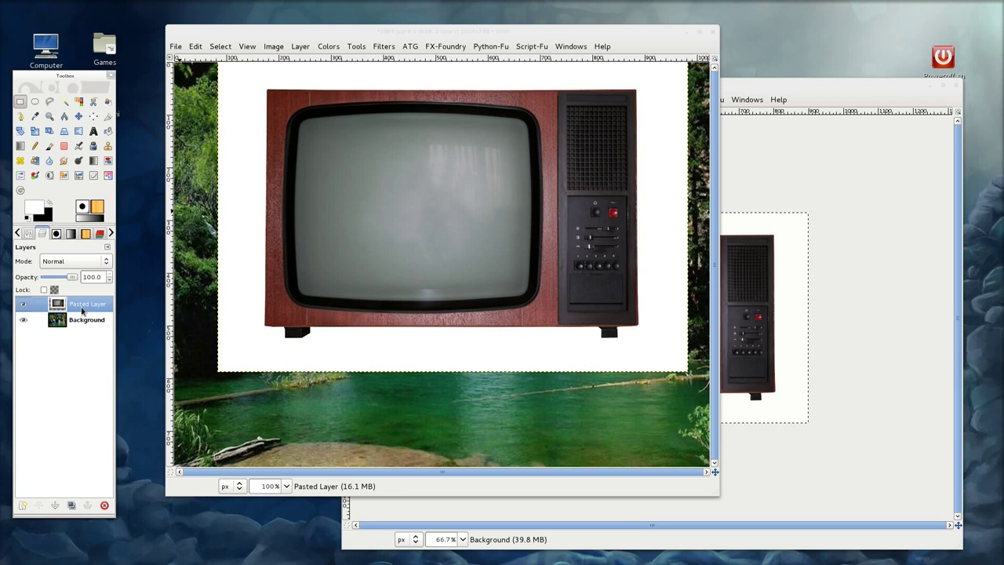
left_click(296, 47)
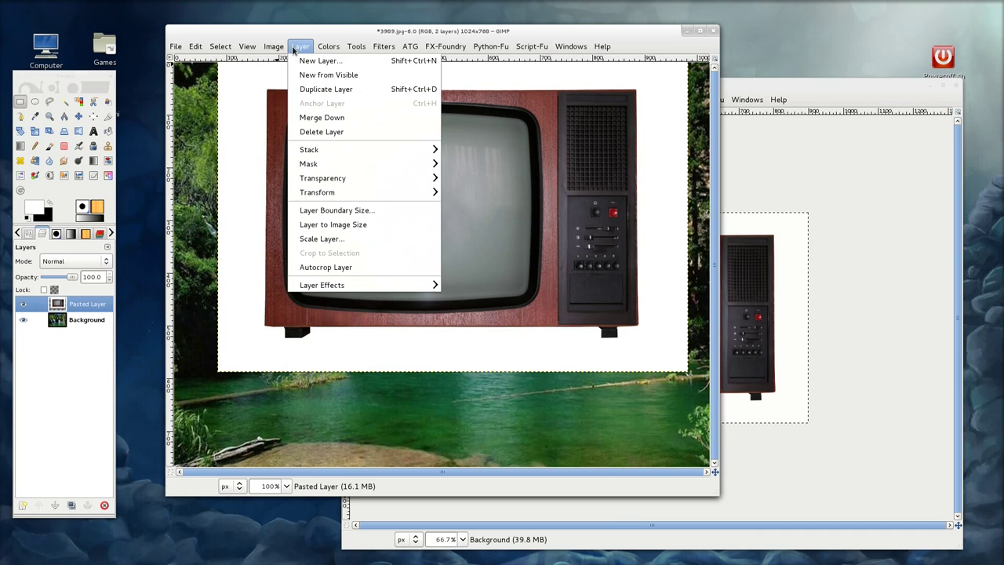
left_click(353, 232)
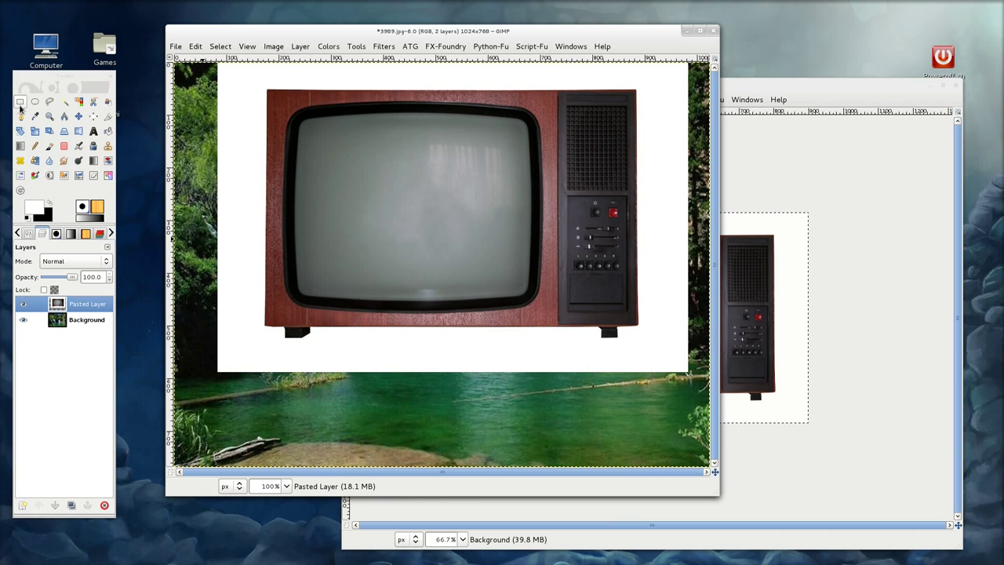
- Fill the empty left and bottom strips around the TV with white
left_click_drag(240, 84, 174, 467)
left_click_drag(204, 108, 205, 57)
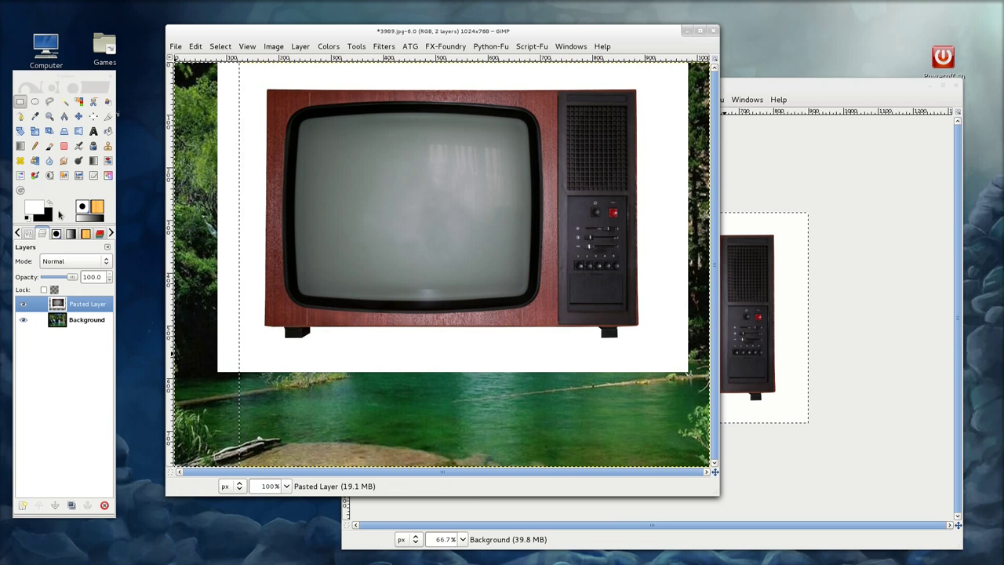
left_click_drag(33, 209, 204, 282)
left_click_drag(210, 383, 680, 396)
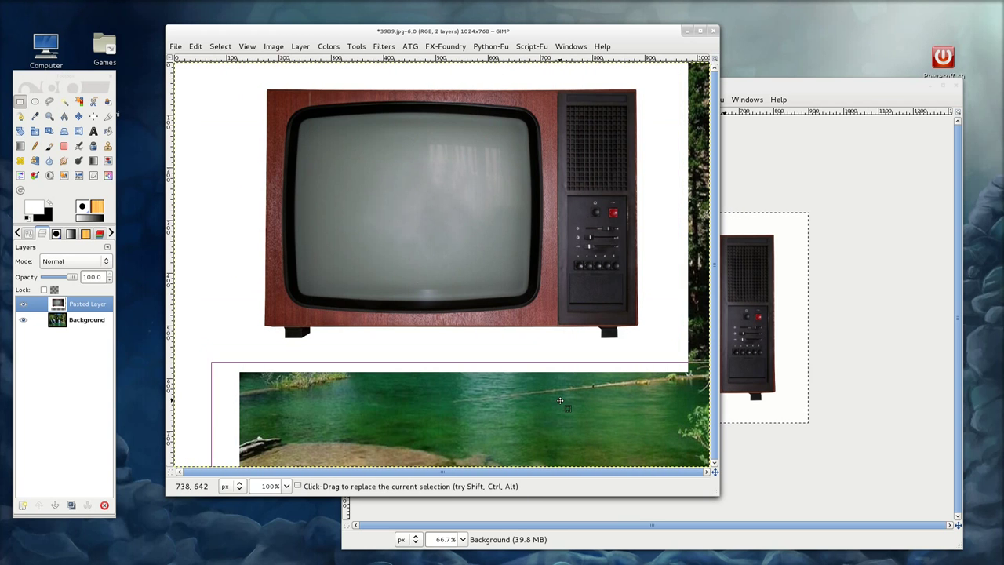
left_click_drag(212, 363, 195, 361)
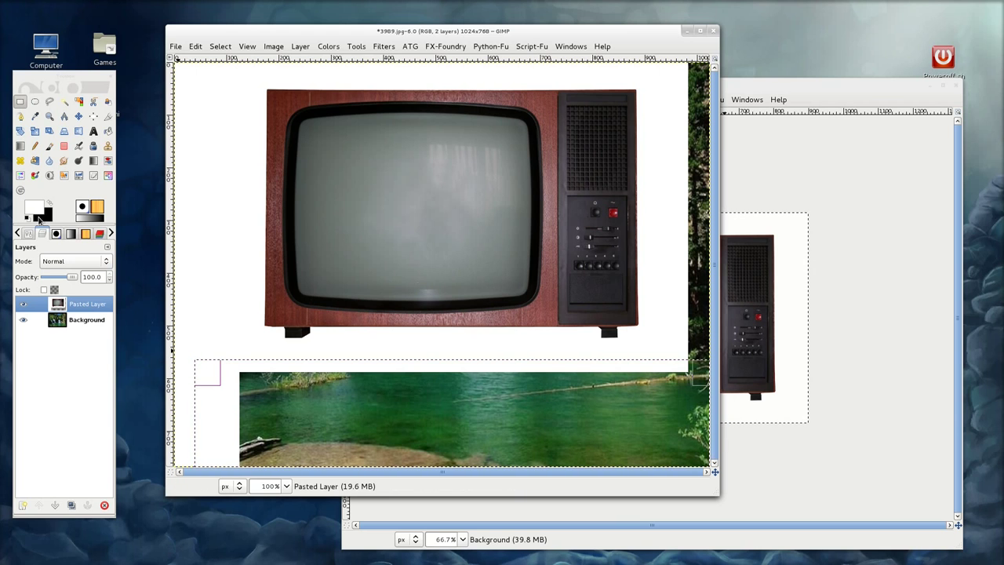
key("ctrl+comma")
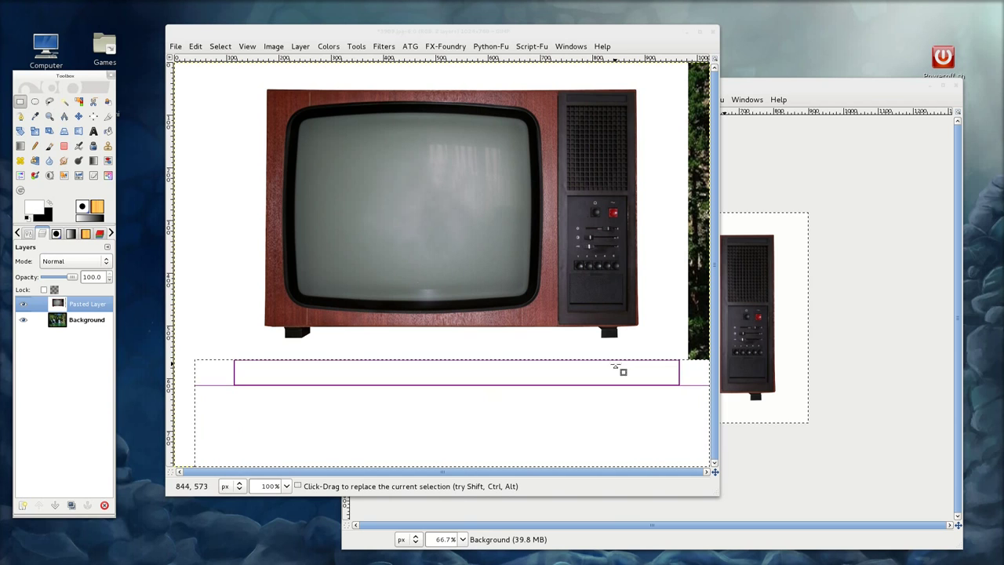
- Fill the right strip with white, deselect, swap colours back, and raise tv.jpg
left_click_drag(656, 79, 735, 427)
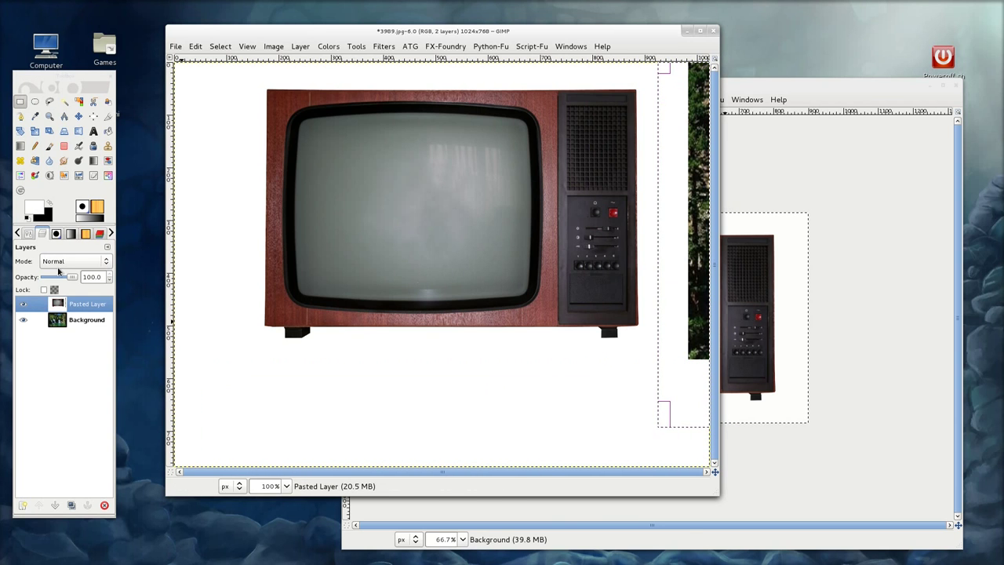
key("Delete")
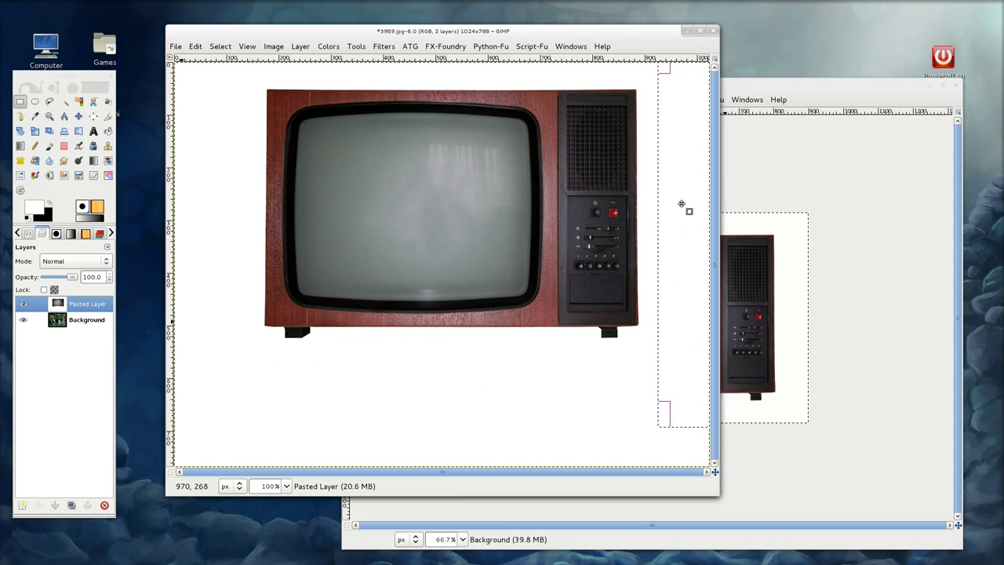
left_click(221, 47)
left_click(245, 74)
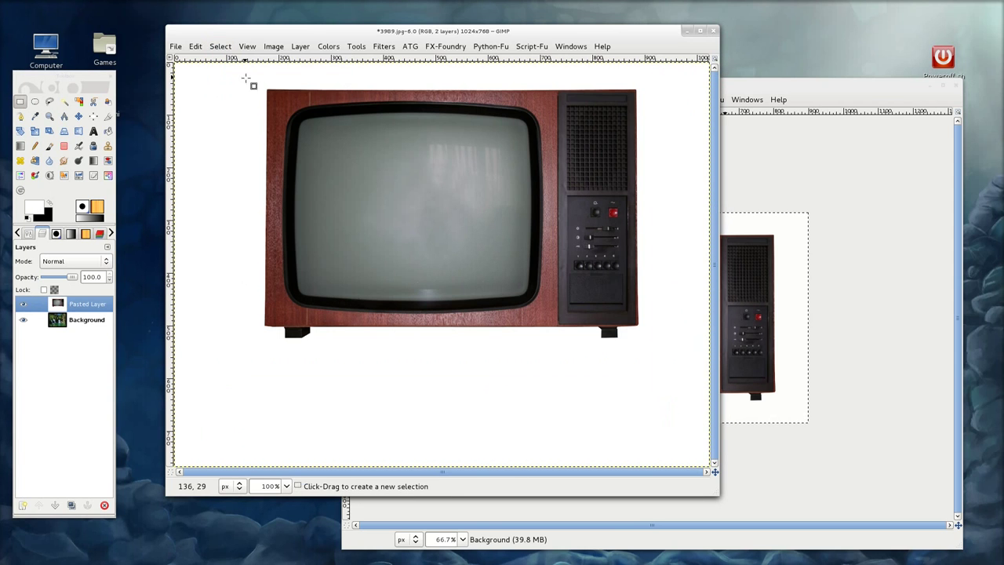
key("x")
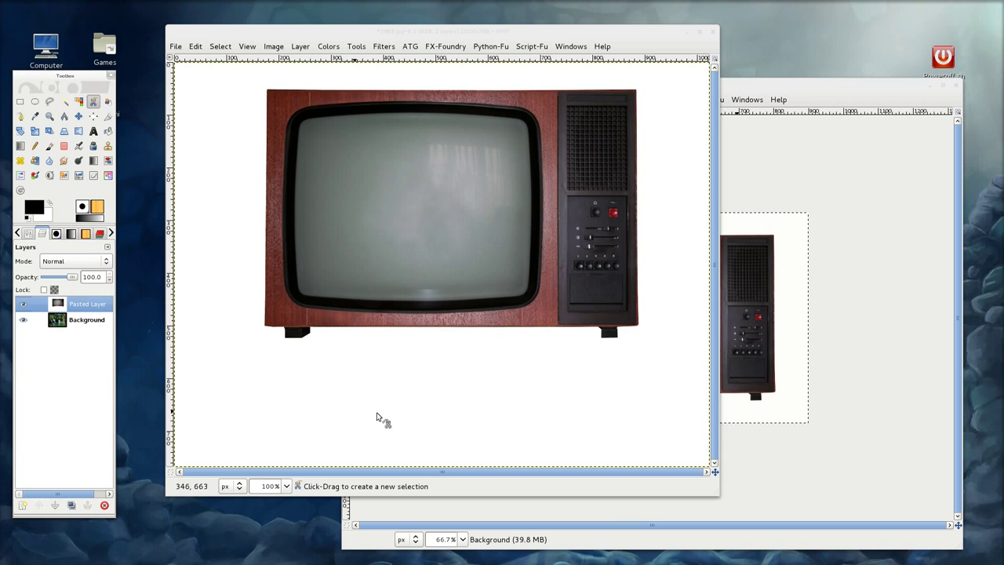
left_click(784, 87)
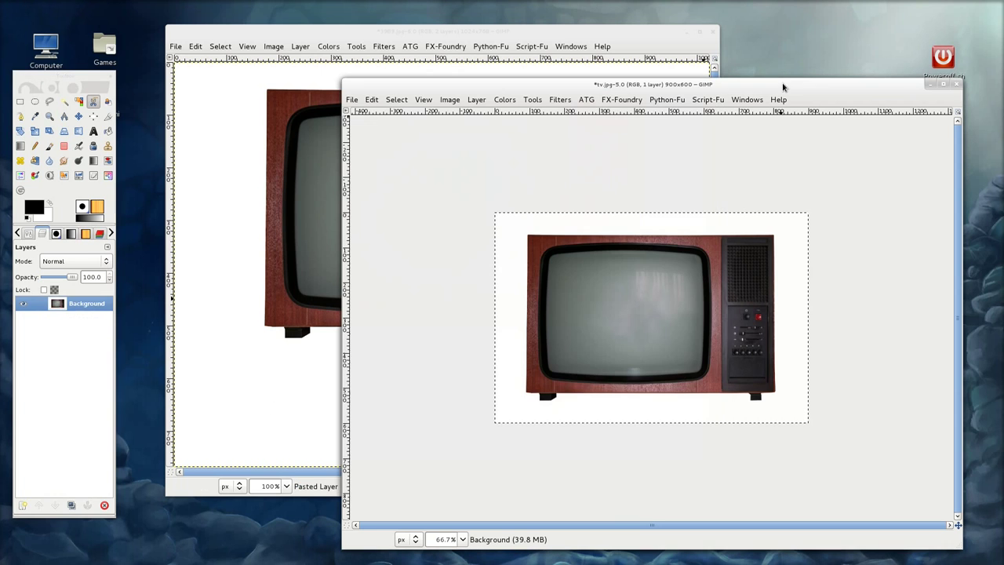
- Close tv.jpg without saving and maximize the waterfall image window
left_click(956, 83)
left_click(622, 376)
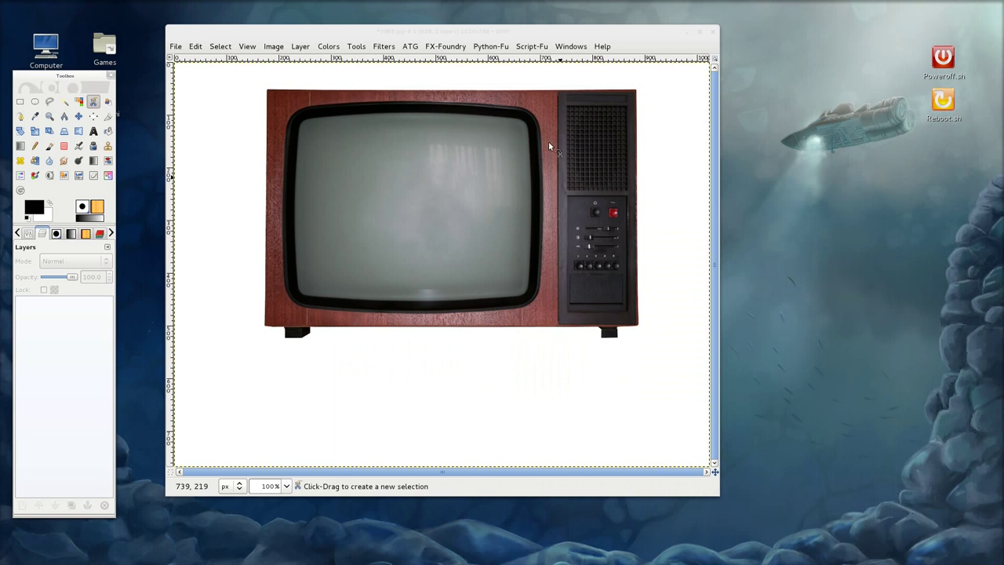
left_click_drag(517, 32, 476, 13)
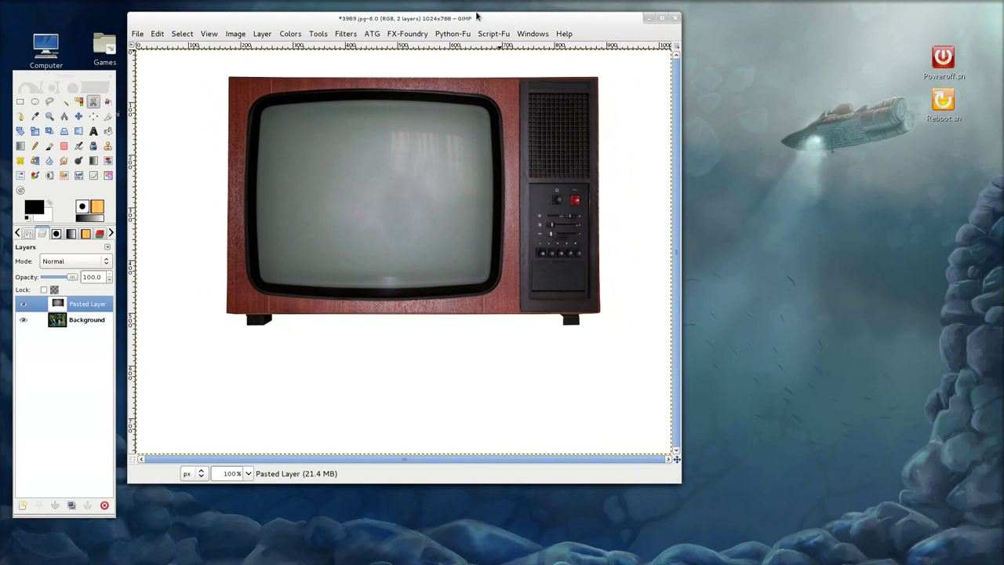
double_click(459, 23)
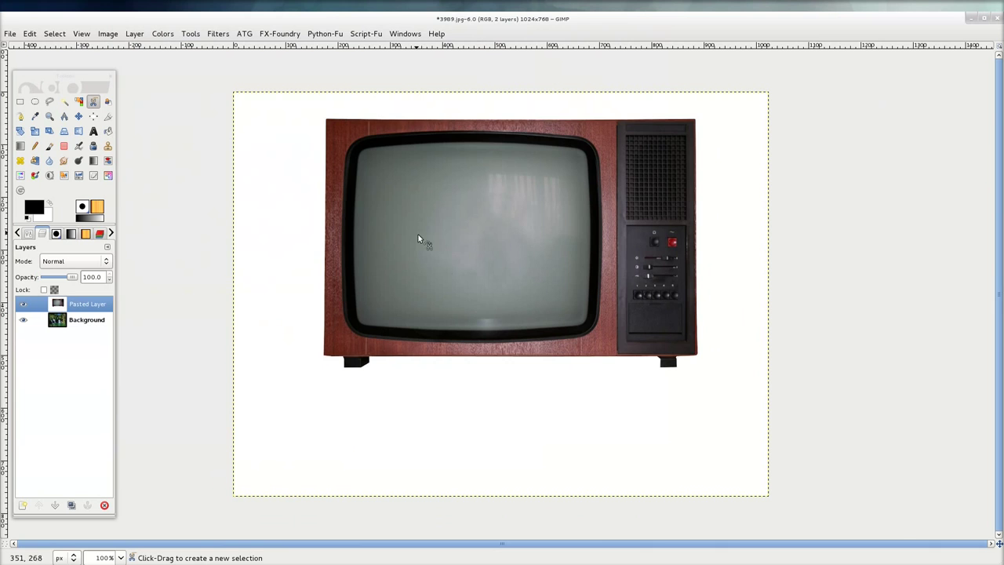
scroll(476, 289, "up", 1)
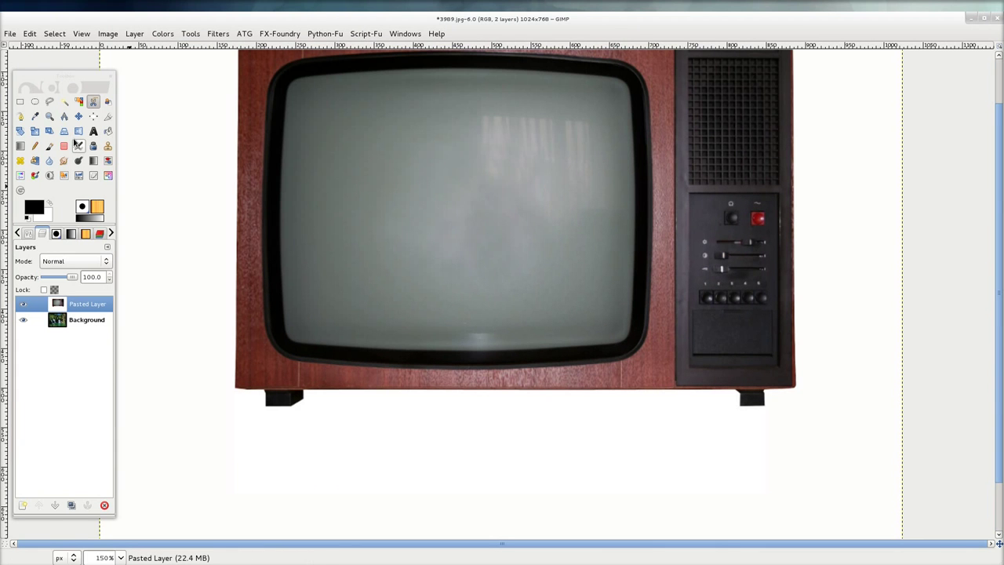
- Add a white, full-opacity layer mask to the Pasted Layer
left_click(36, 103)
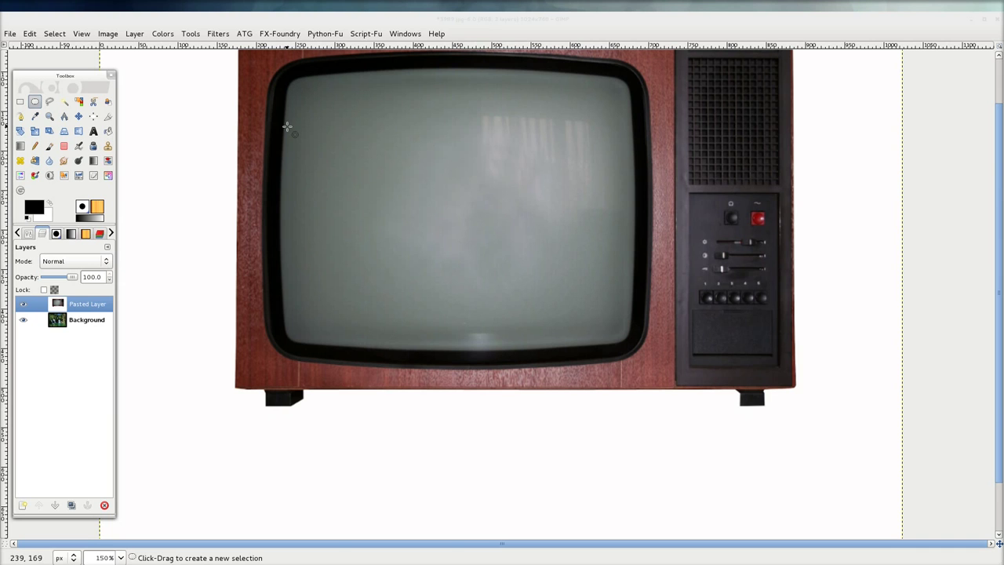
scroll(287, 127, "up", 4)
scroll(278, 125, "up", 5)
scroll(278, 131, "up", 1)
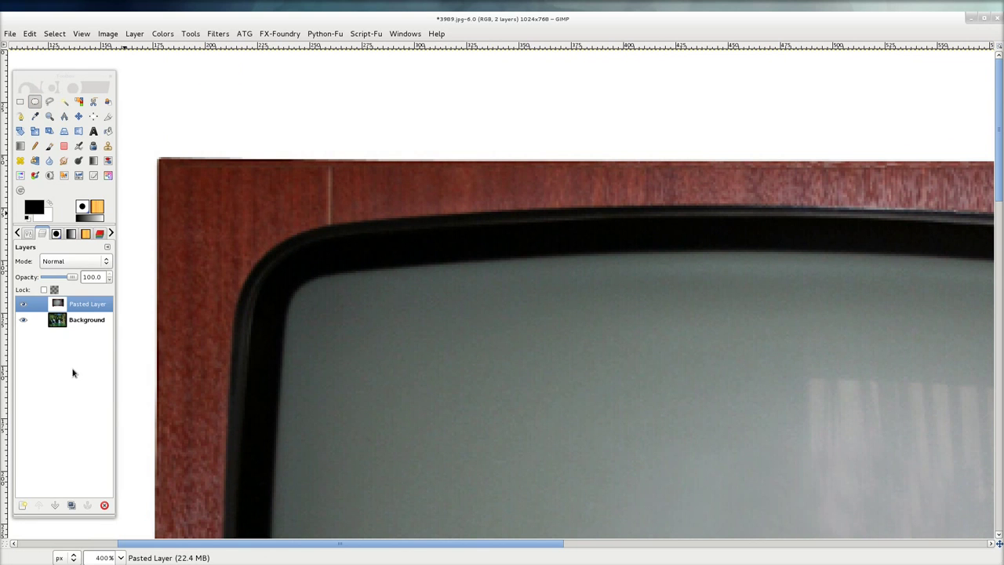
right_click(69, 308)
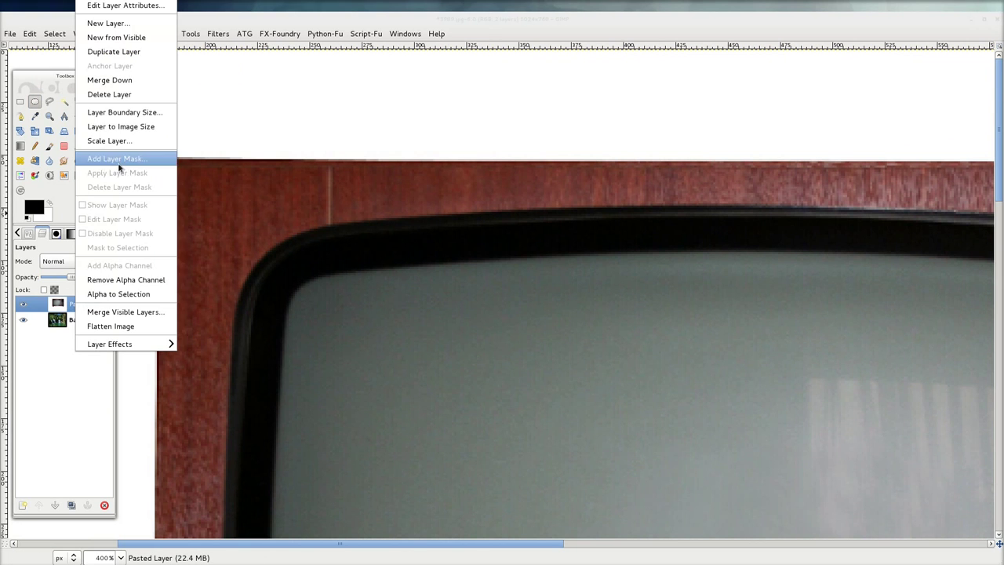
left_click(117, 159)
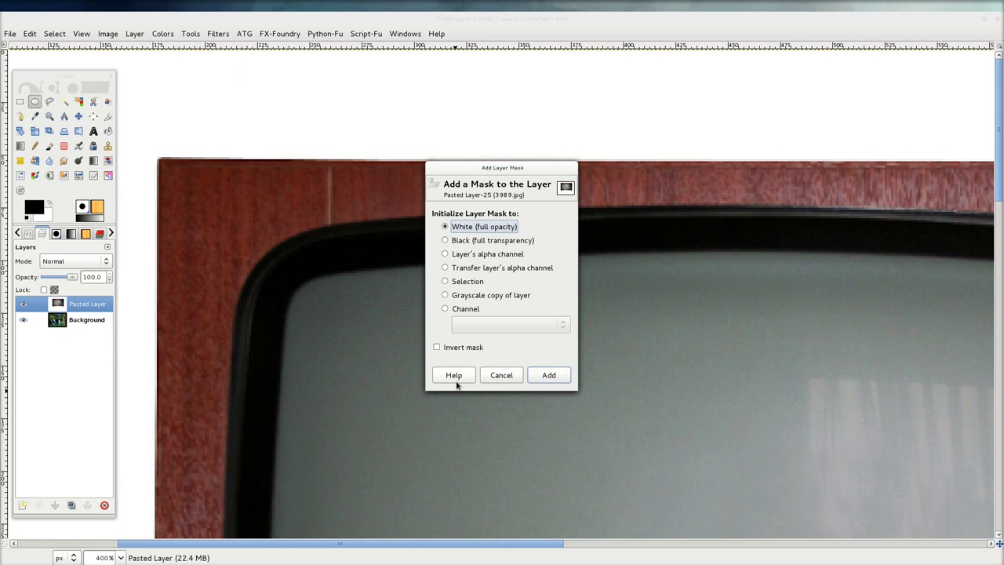
left_click(548, 376)
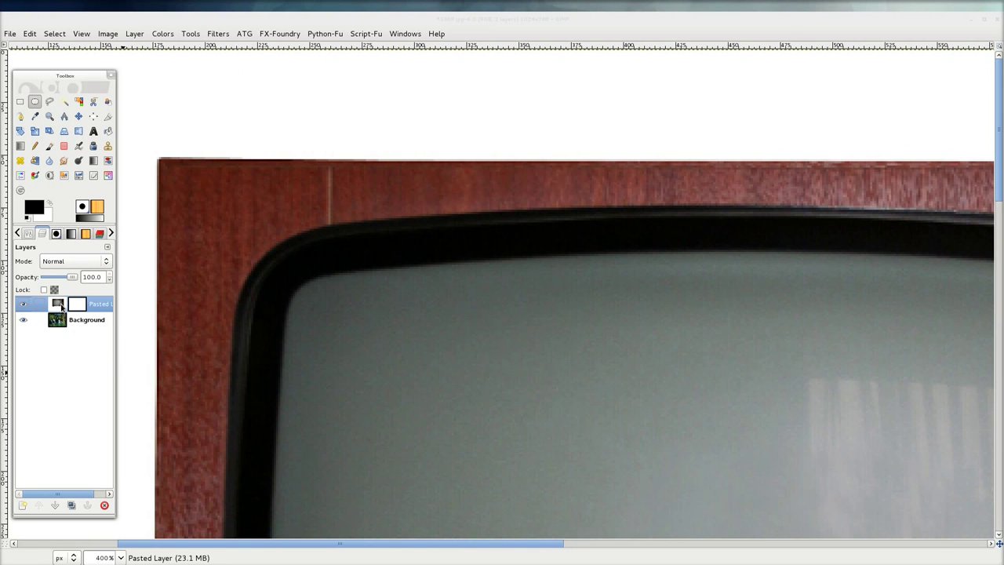
- Start a Free Select outline along the TV screen's left and bottom inner edges
left_click(50, 102)
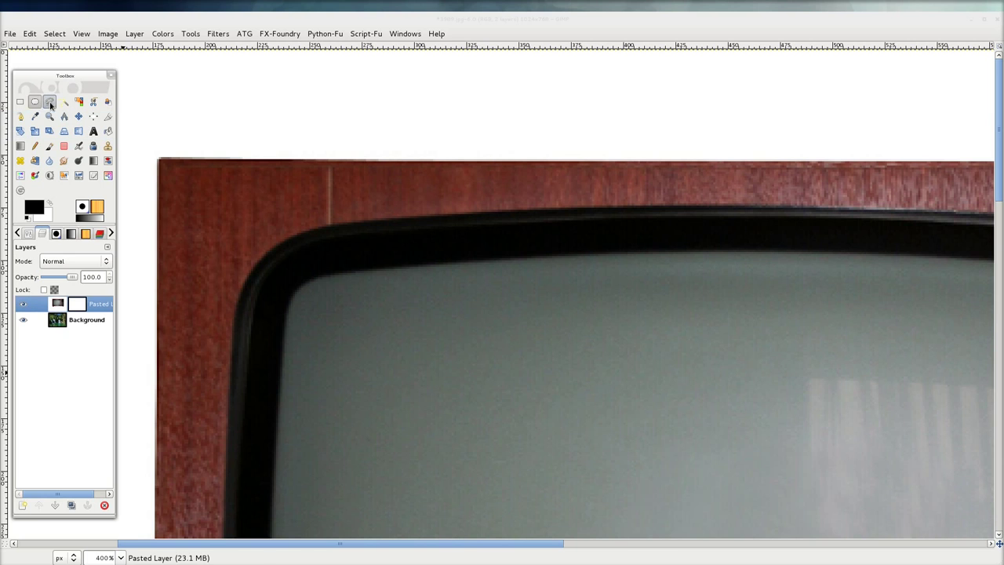
mouse_move(305, 283)
left_mouse_down()
mouse_move(294, 291)
mouse_move(252, 189)
left_mouse_up()
scroll(278, 422, "down", 5)
left_click(271, 171)
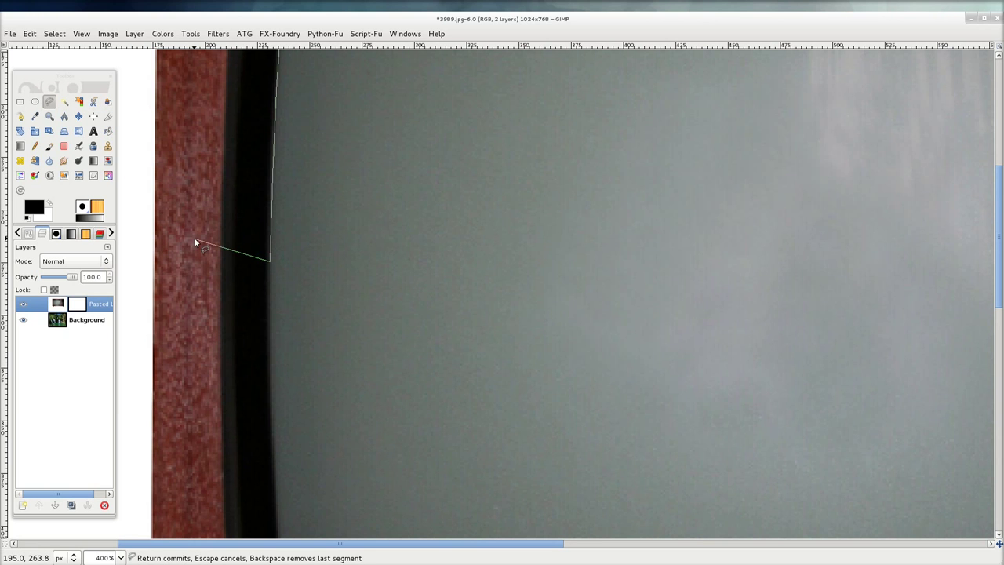
left_click(270, 364)
scroll(283, 375, "down", 4)
scroll(275, 221, "up", 1)
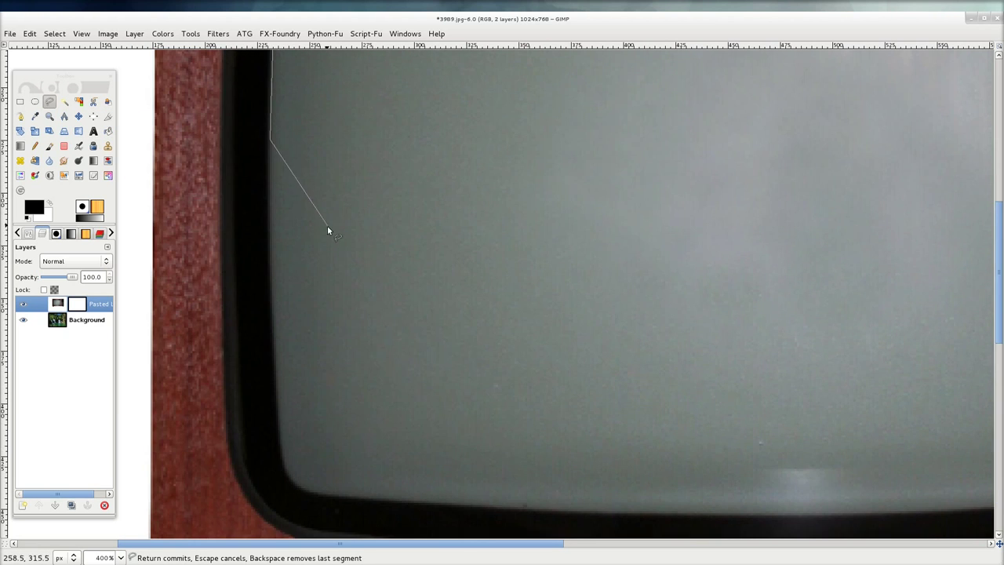
left_click(270, 214)
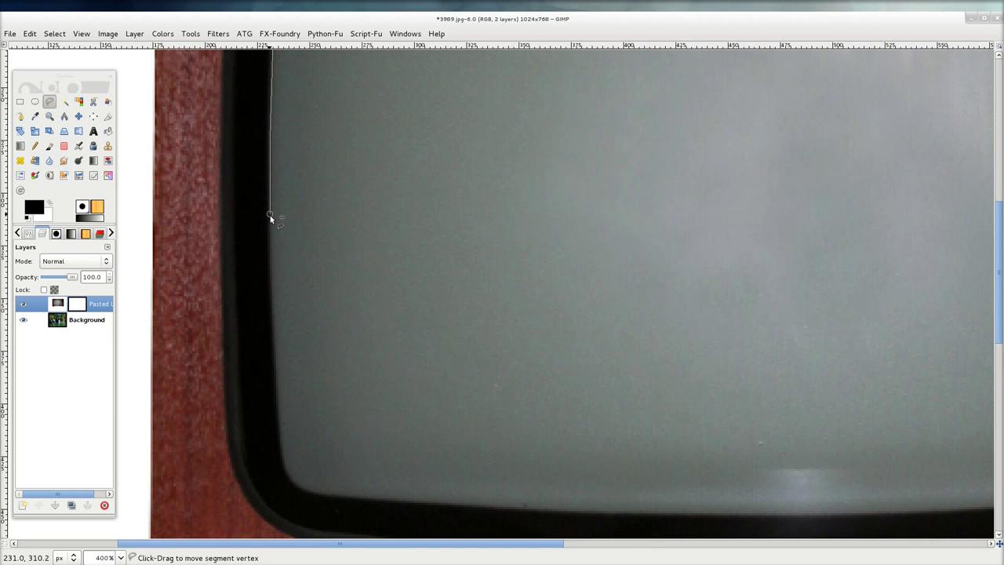
left_click_drag(276, 384, 312, 492)
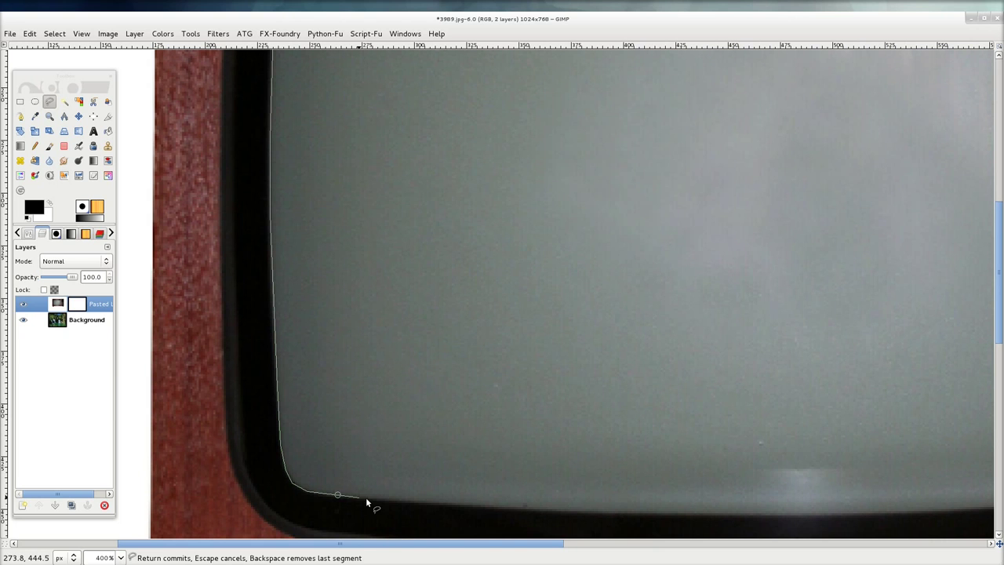
left_click(435, 503)
left_click(651, 514)
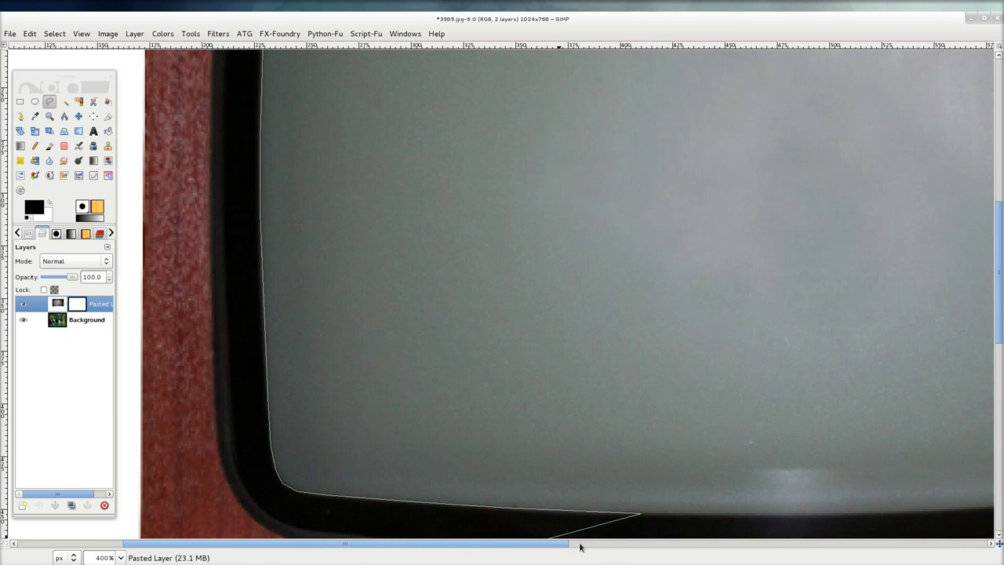
left_click_drag(525, 544, 648, 544)
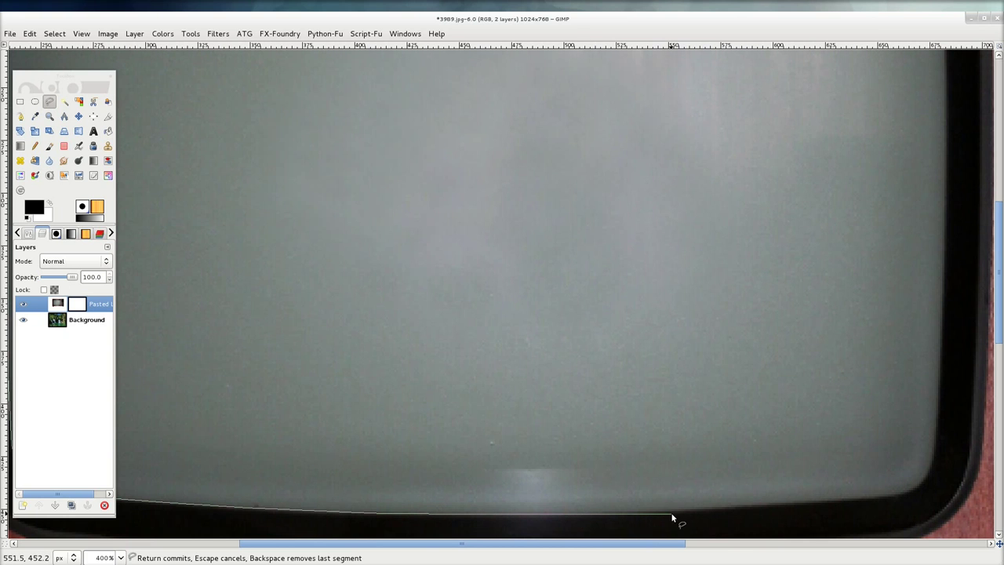
- Trace the screen's right and top edges, close the outline, and target the layer mask
scroll(947, 287, "up", 5)
left_click(946, 289)
scroll(948, 297, "up", 7)
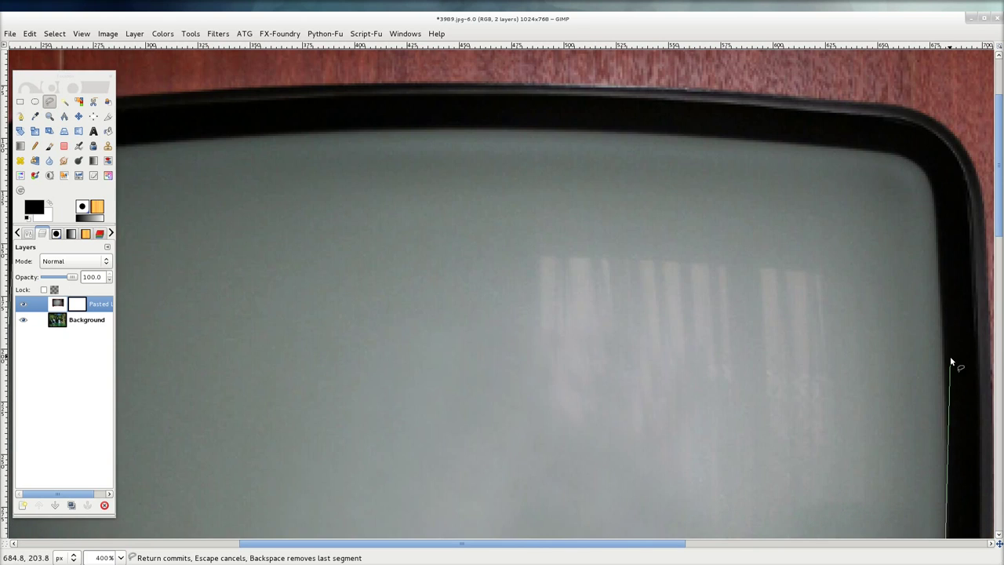
left_click(940, 284)
left_click(925, 190)
scroll(934, 196, "up", 1)
scroll(934, 196, "left", 2)
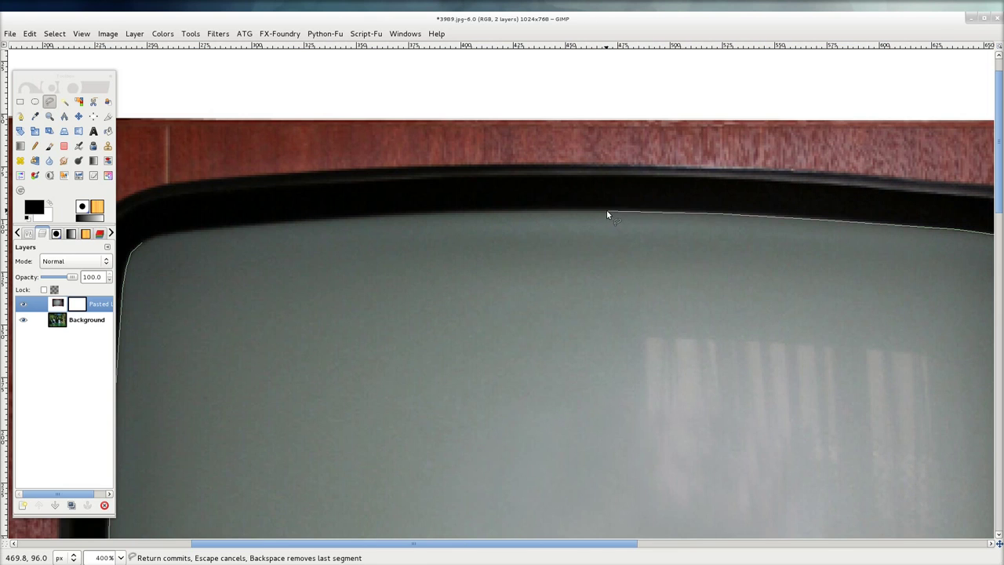
left_click(505, 213)
scroll(487, 255, "left", 2)
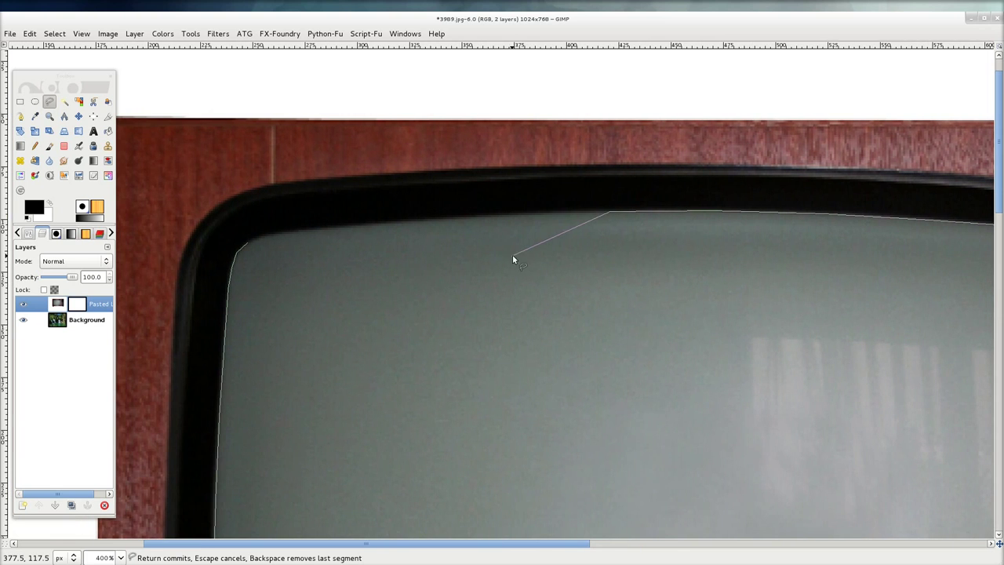
left_click(518, 214)
left_click(286, 231)
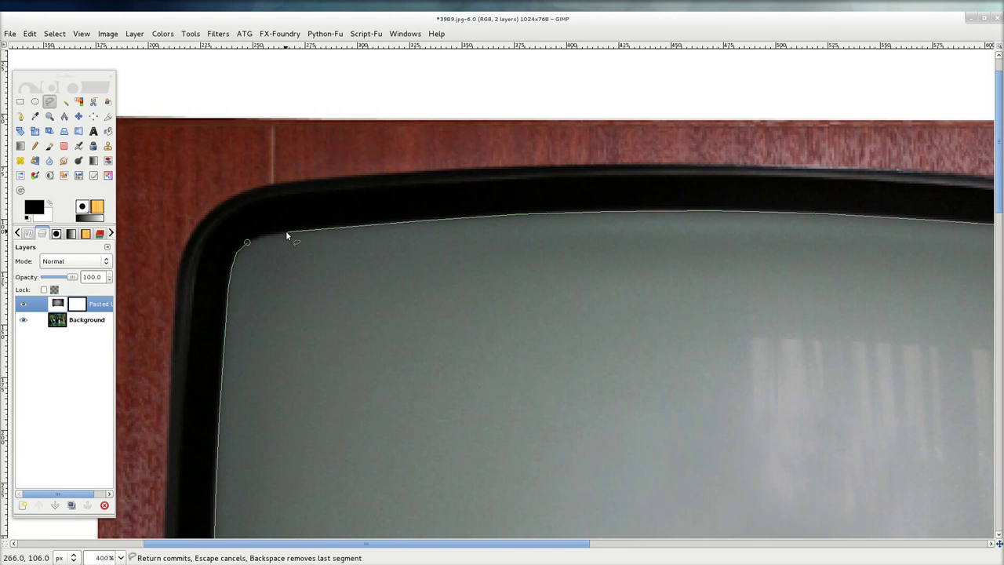
left_click(248, 244)
scroll(574, 319, "down", 5)
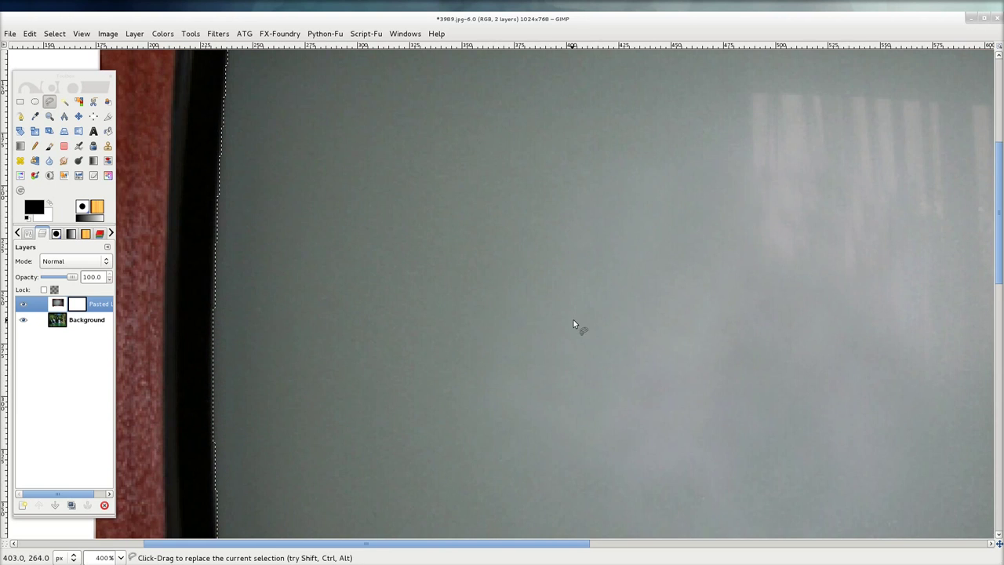
scroll(641, 288, "down", 3)
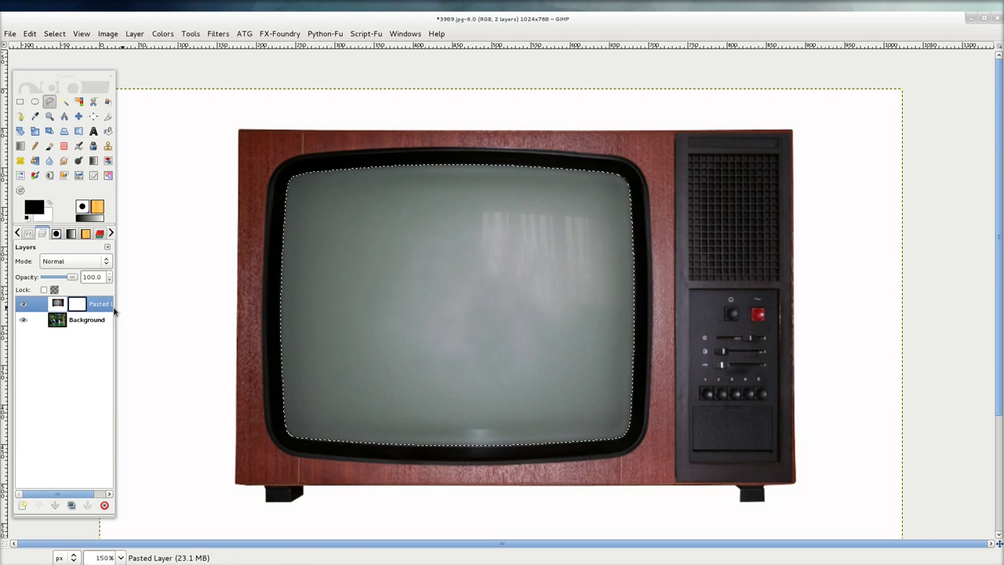
left_click(74, 307)
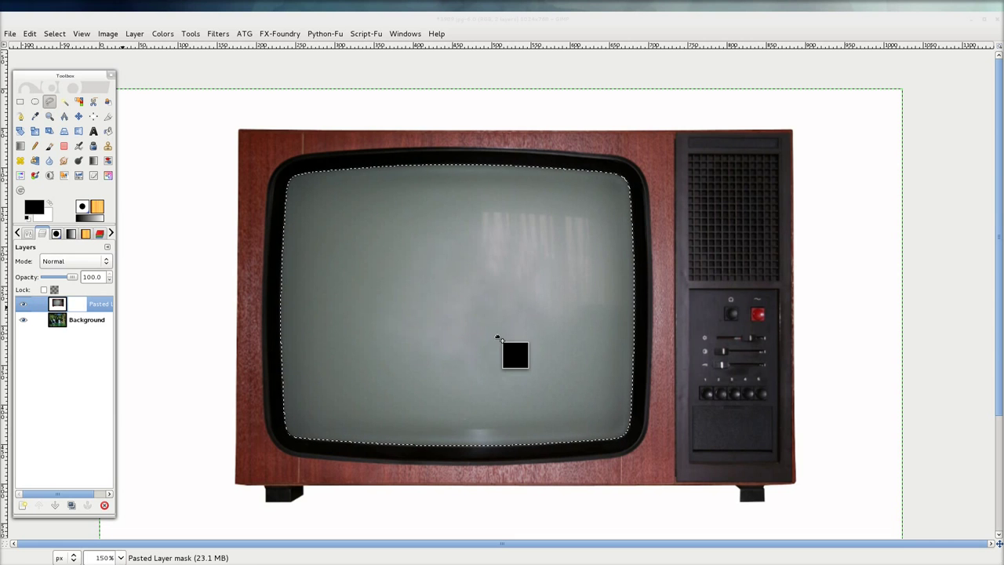
- Fill the screen selection on the Pasted Layer's mask with black, then select none
left_click_drag(33, 209, 498, 341)
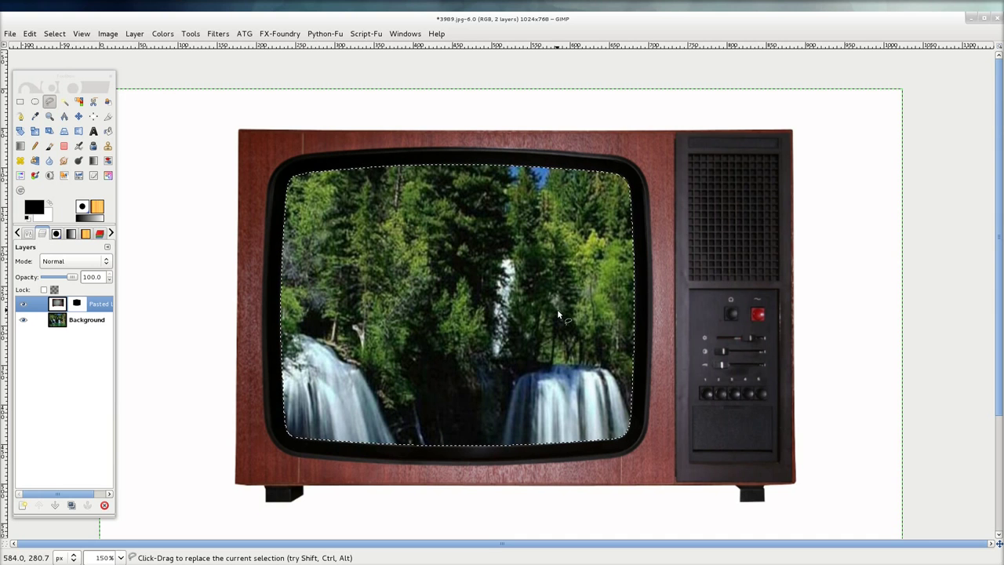
left_click(52, 33)
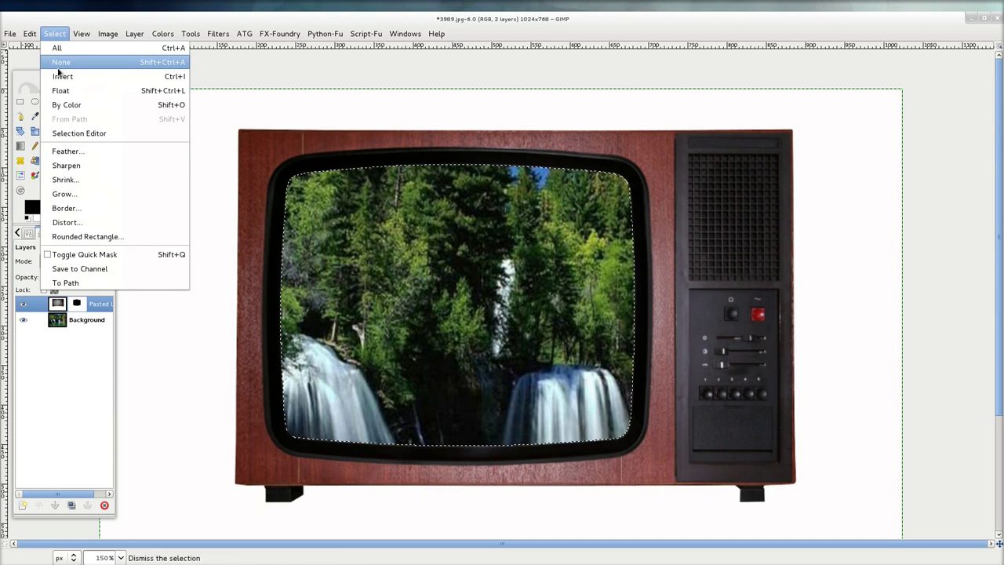
left_click(67, 60)
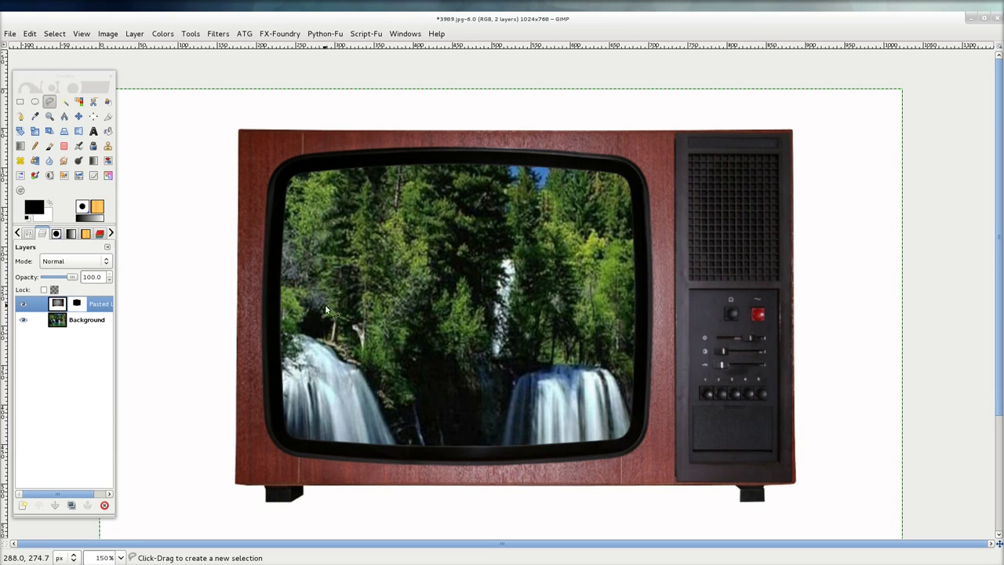
- Fade the Pasted Layer and toggle its visibility to compare against the waterfall photo
left_click_drag(76, 277, 52, 279)
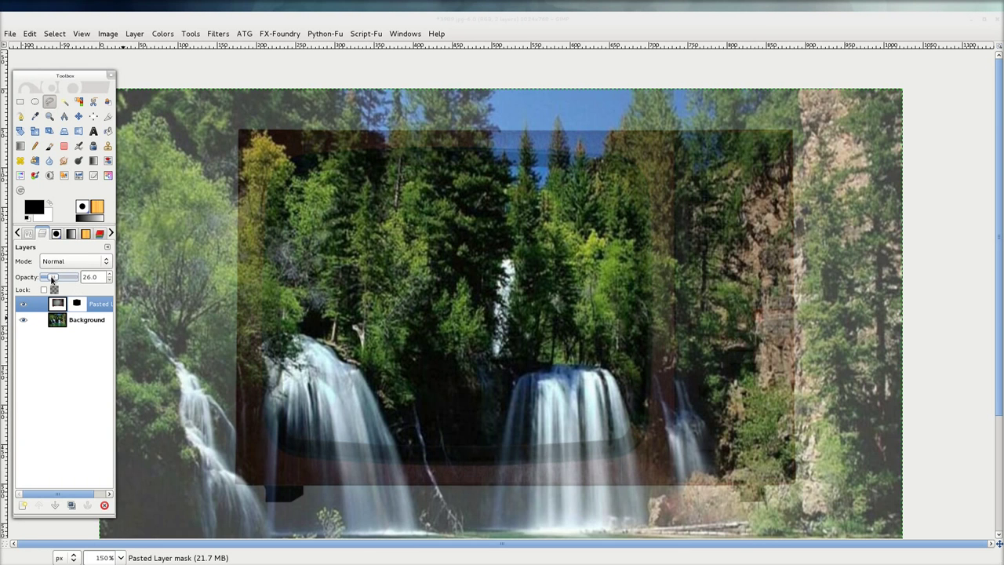
left_click_drag(53, 277, 79, 278)
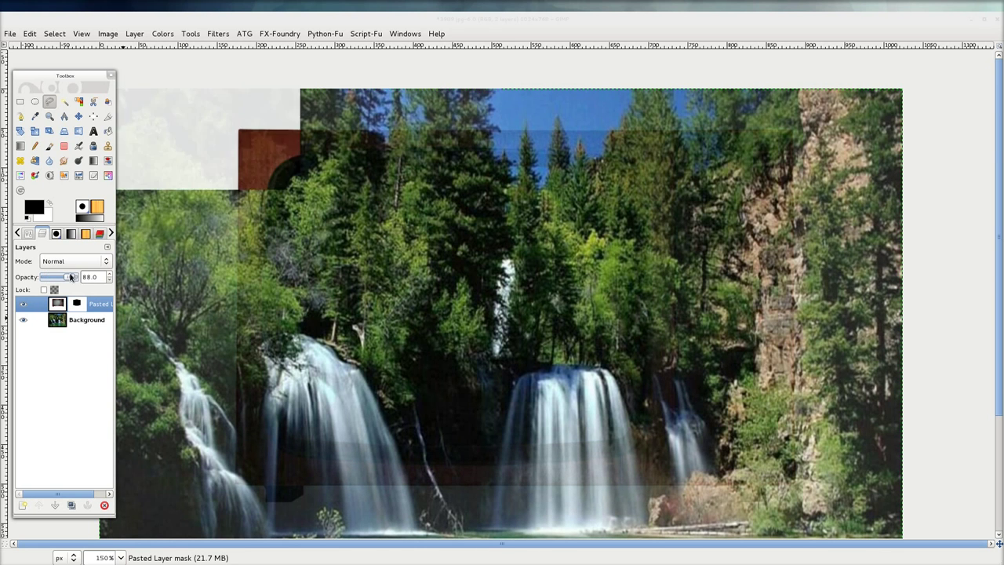
left_click(22, 304)
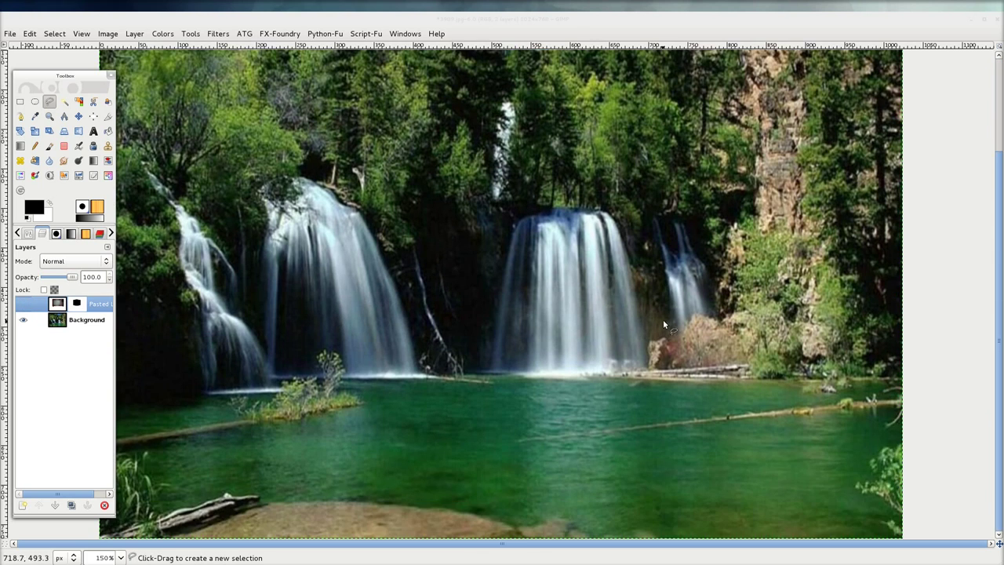
scroll(549, 299, "up", 1)
scroll(440, 275, "up", 1)
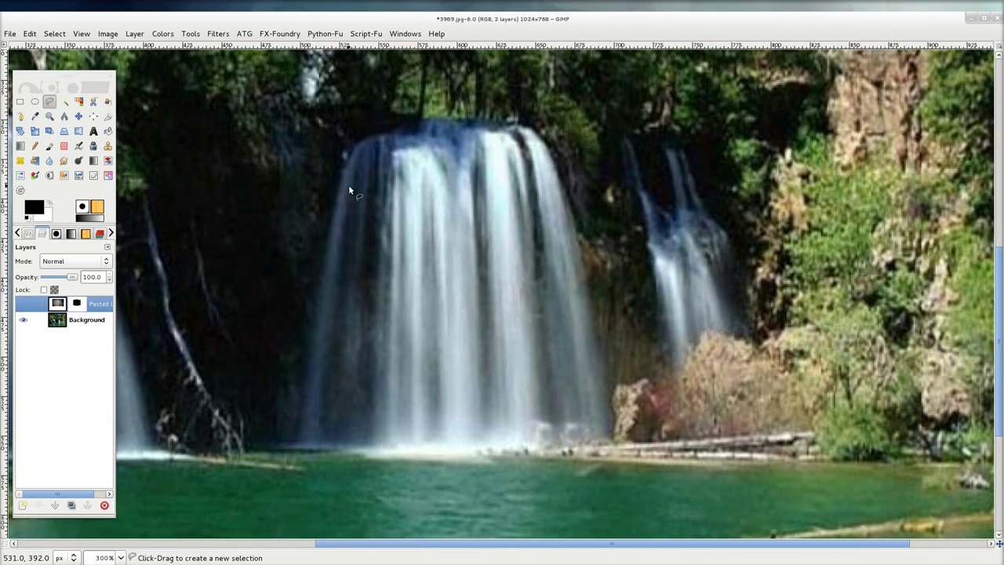
left_click(23, 305)
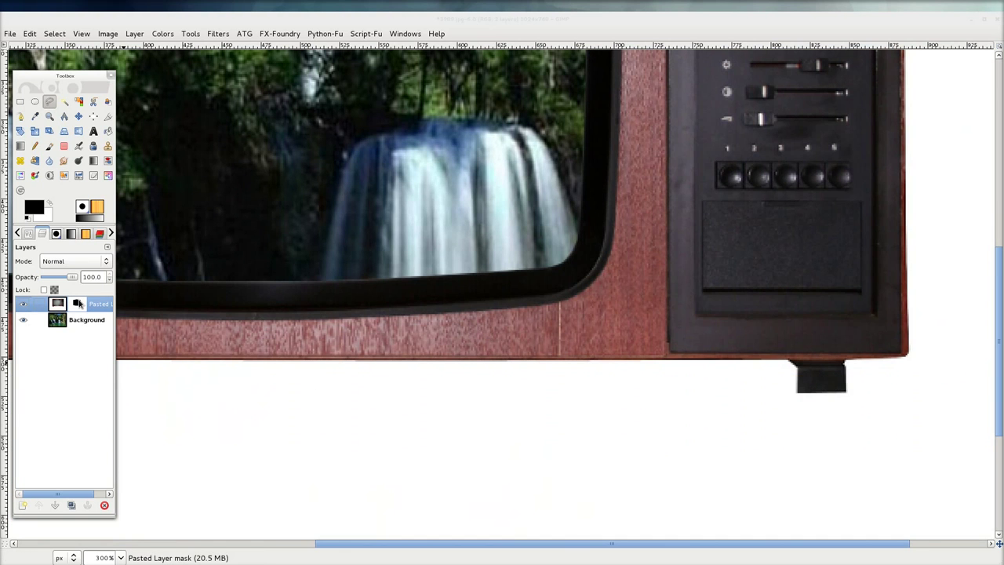
- Restore the Pasted Layer to 100% opacity, hide it, and make its mask active
left_click_drag(71, 278, 56, 278)
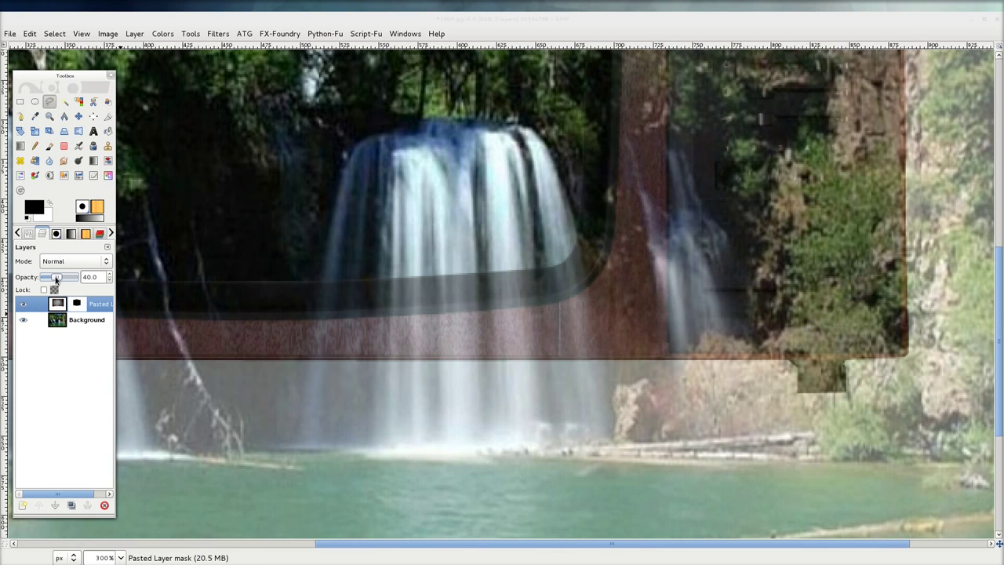
key("ctrl+z")
left_click(23, 304)
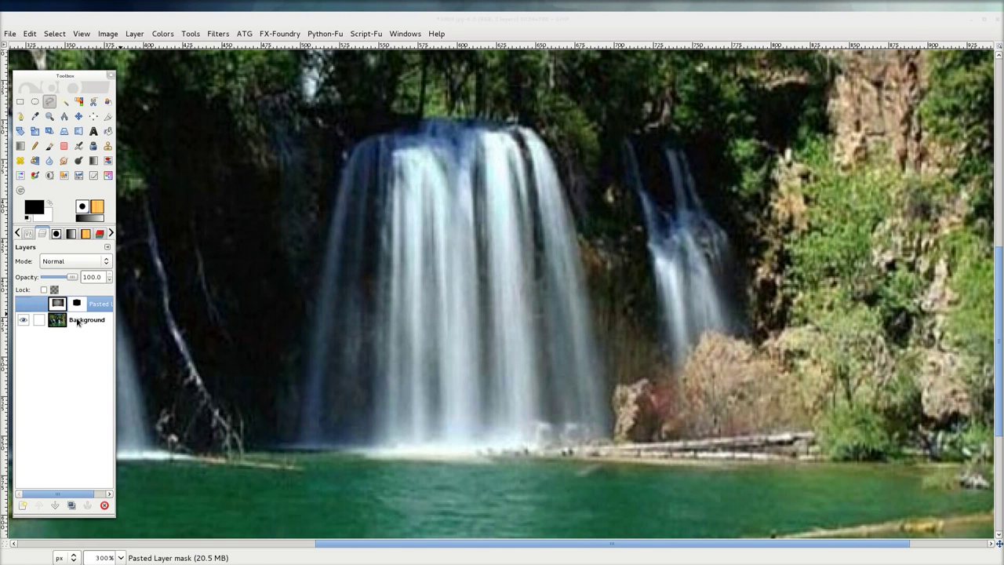
left_click(78, 320)
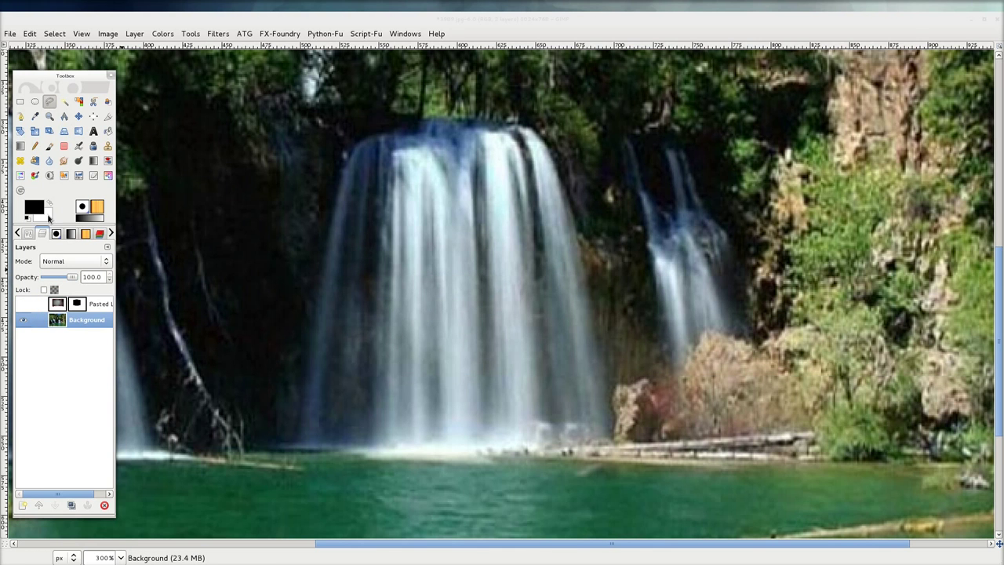
left_click(61, 308)
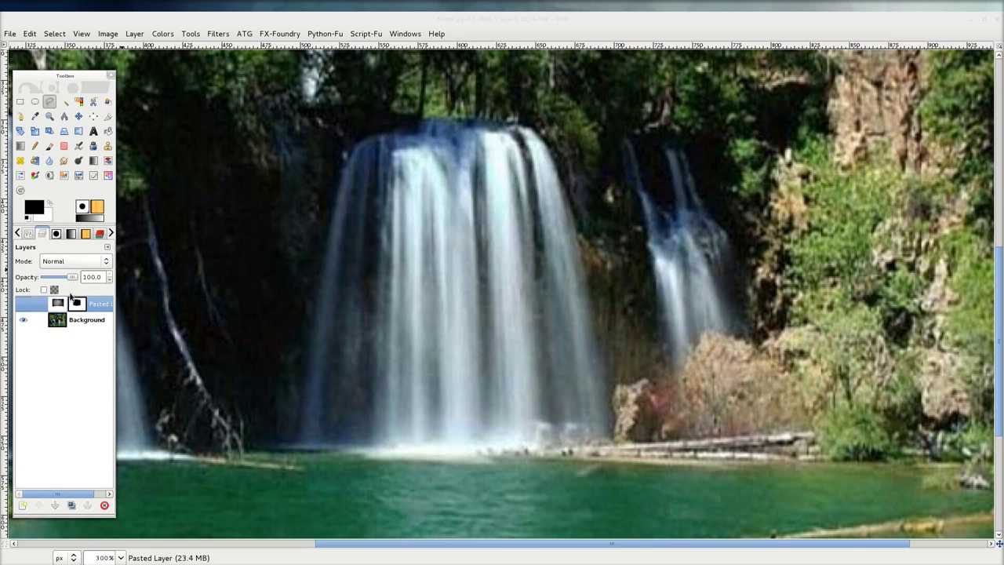
left_click(40, 320)
left_click(66, 303)
left_click(361, 142)
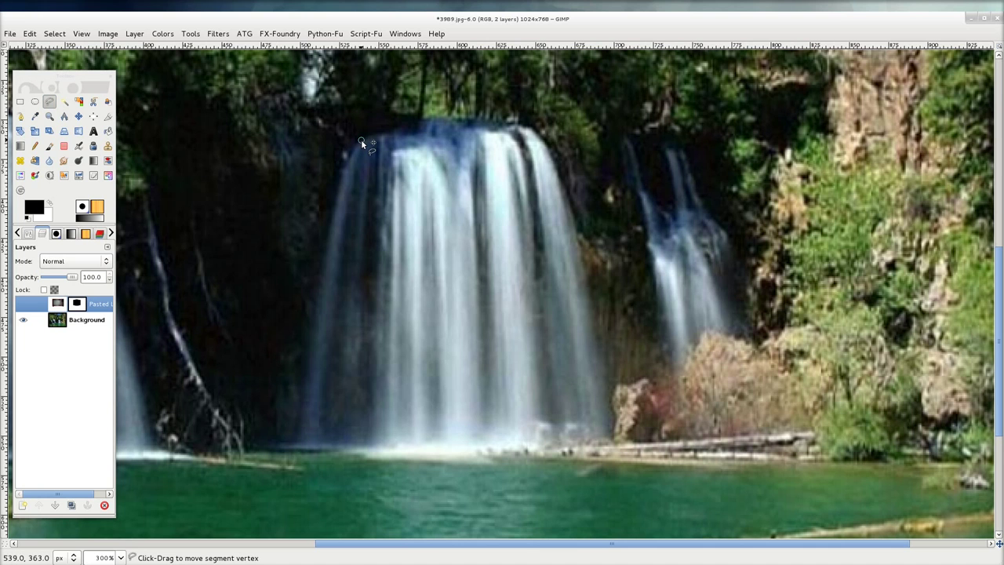
- Free-select the central waterfall from its top down past the TV frame's bottom
left_click_drag(346, 169, 340, 181)
left_click(334, 214)
left_click(301, 432)
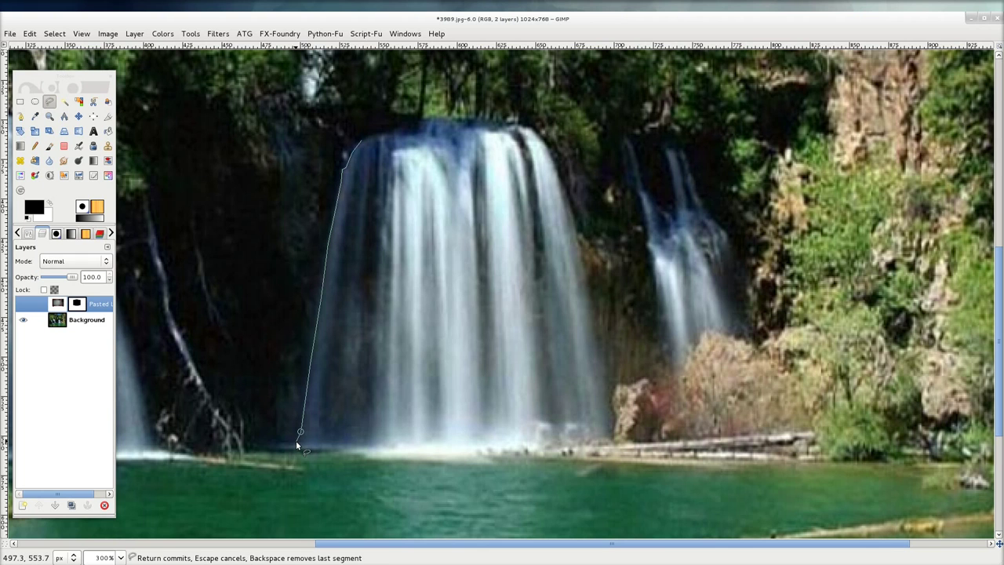
left_click_drag(277, 443, 272, 447)
left_click(306, 453)
left_click(338, 448)
left_click(367, 457)
left_click_drag(460, 465, 361, 140)
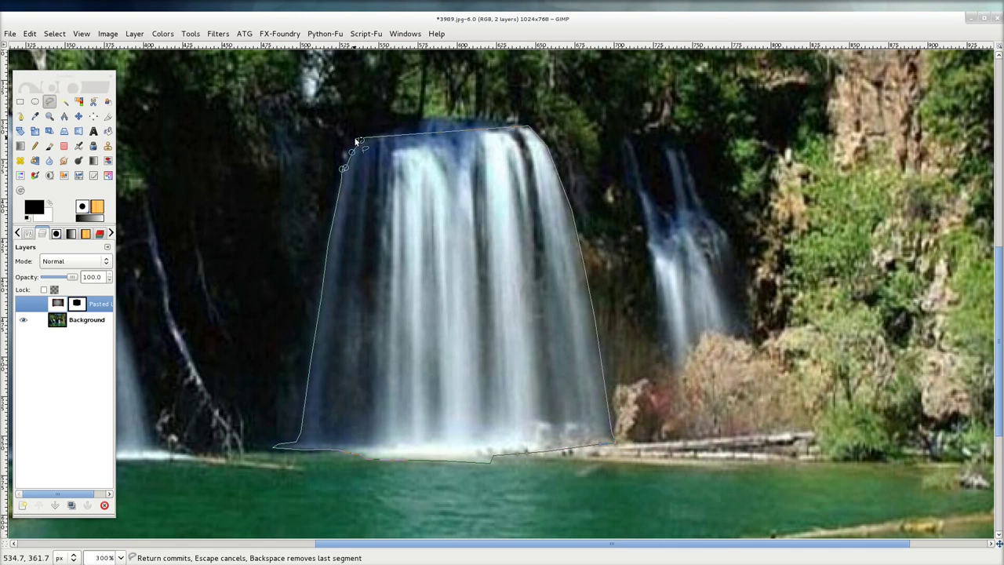
key("Return")
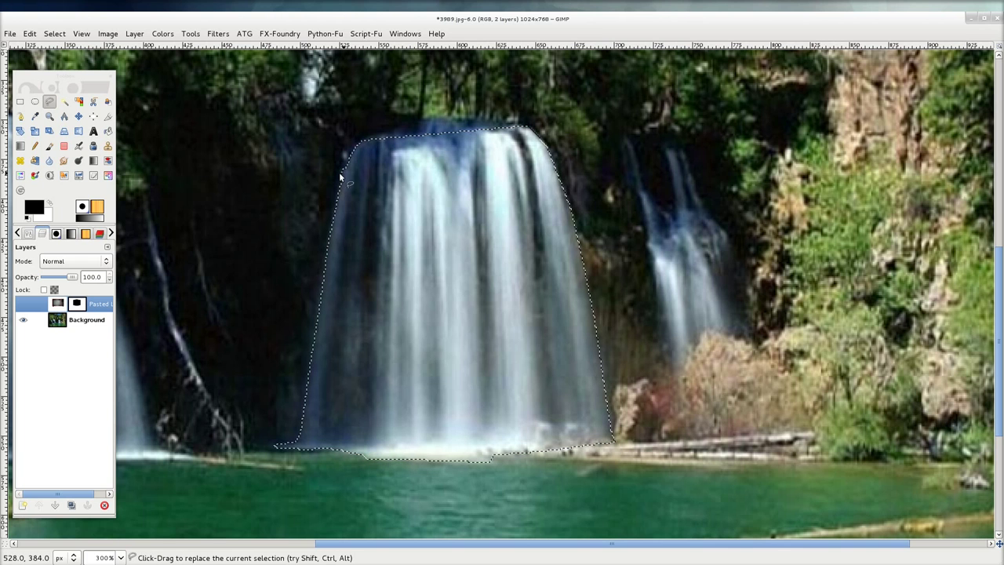
- Show the Pasted Layer, fill the waterfall area of its mask with black, and clear the selection
left_click(22, 304)
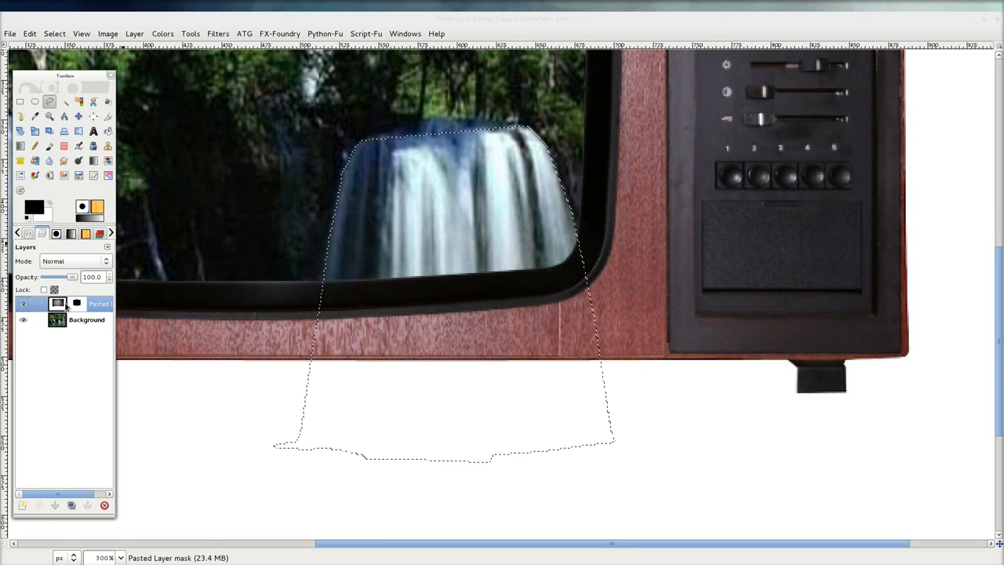
mouse_move(80, 311)
left_mouse_down()
mouse_move(72, 222)
mouse_move(463, 371)
left_mouse_up()
left_click(54, 33)
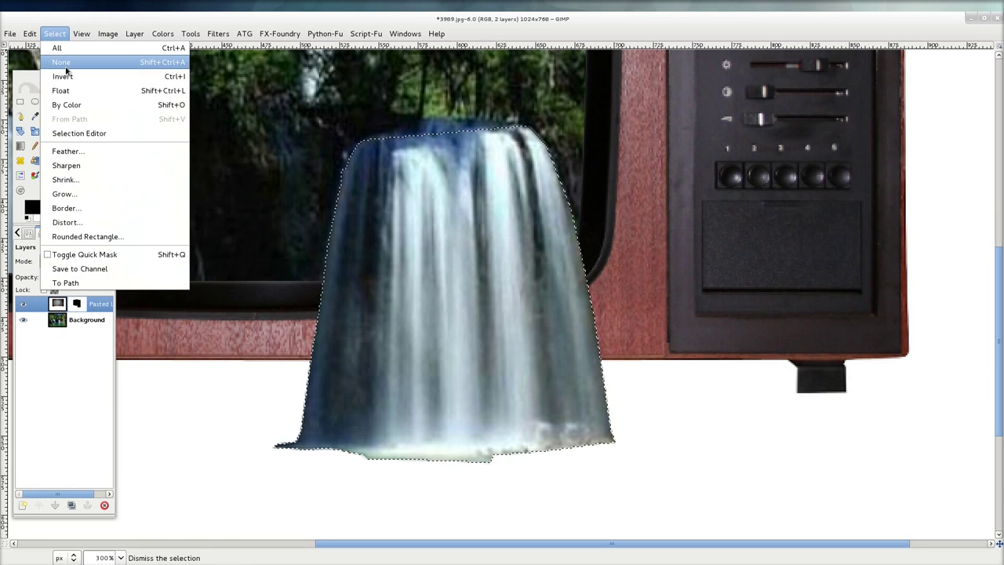
left_click(63, 62)
scroll(541, 254, "down", 1, "ctrl")
scroll(582, 282, "down", 2, "ctrl")
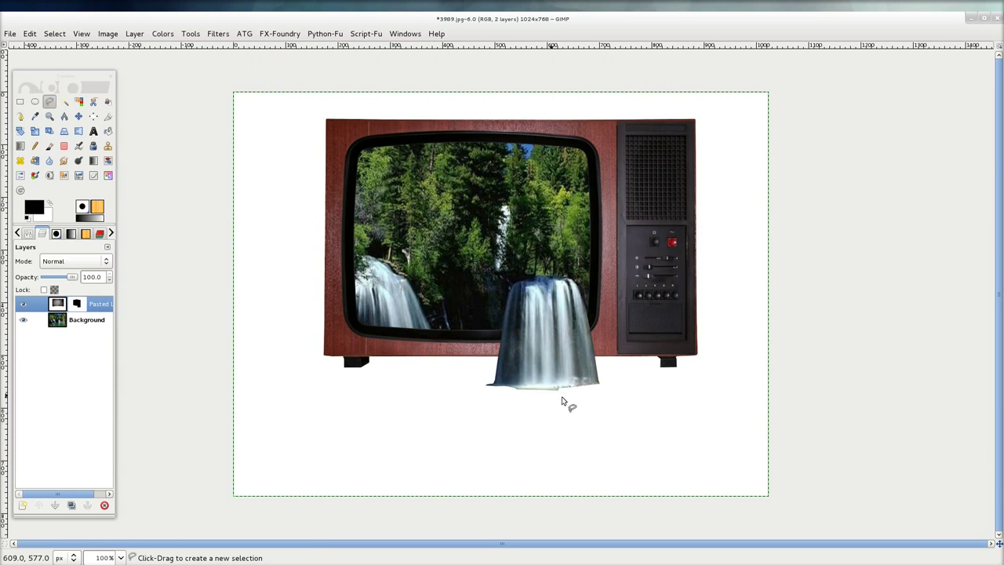
- Apply a 2.0 px Gaussian blur to the Pasted Layer's mask
scroll(568, 395, "up", 1)
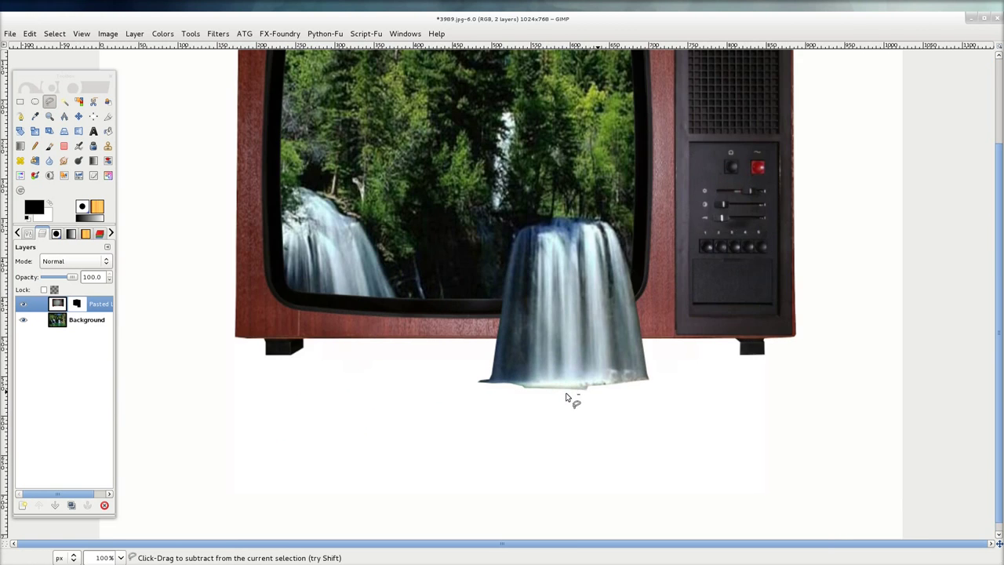
scroll(568, 394, "up", 2)
scroll(451, 324, "up", 3)
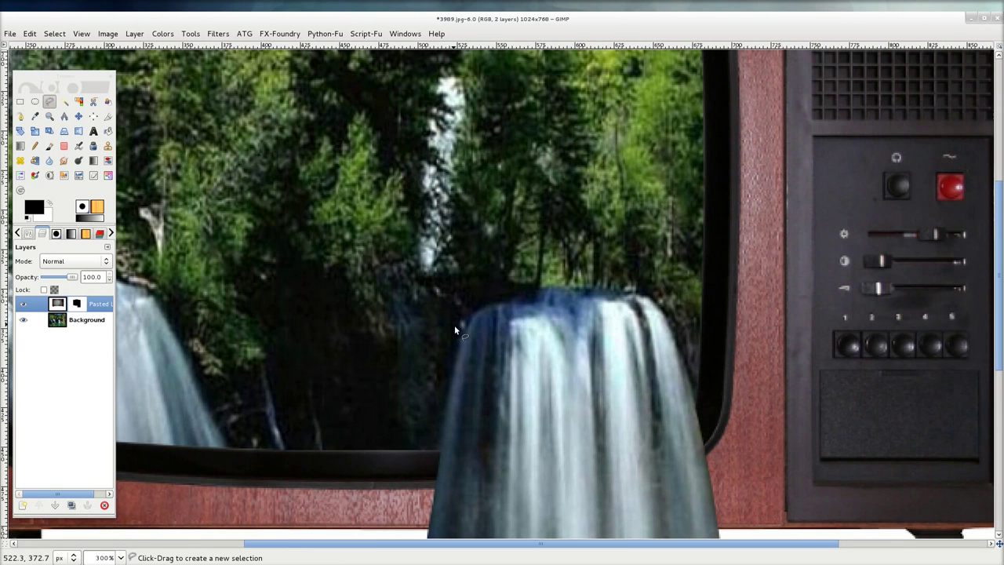
scroll(551, 342, "up", 2)
scroll(551, 342, "up", 2)
scroll(551, 342, "down", 4)
scroll(551, 348, "down", 3)
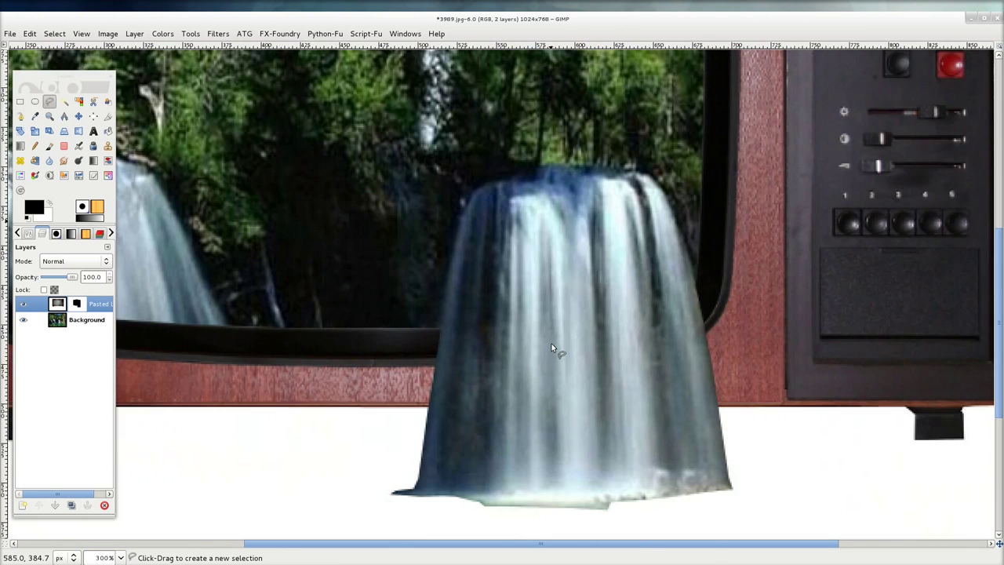
scroll(551, 349, "down", 3)
left_click(82, 306)
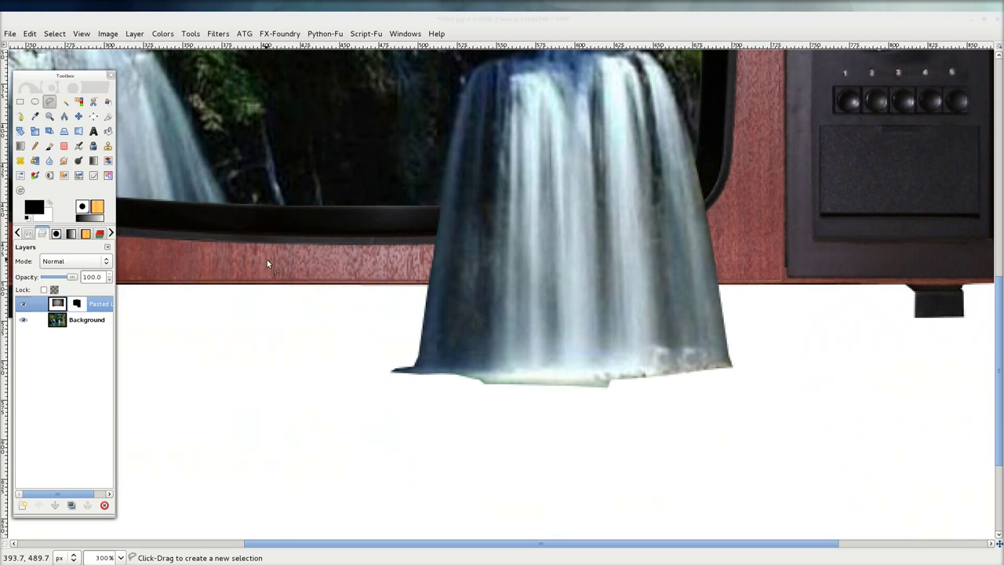
scroll(448, 247, "up", 1, "ctrl")
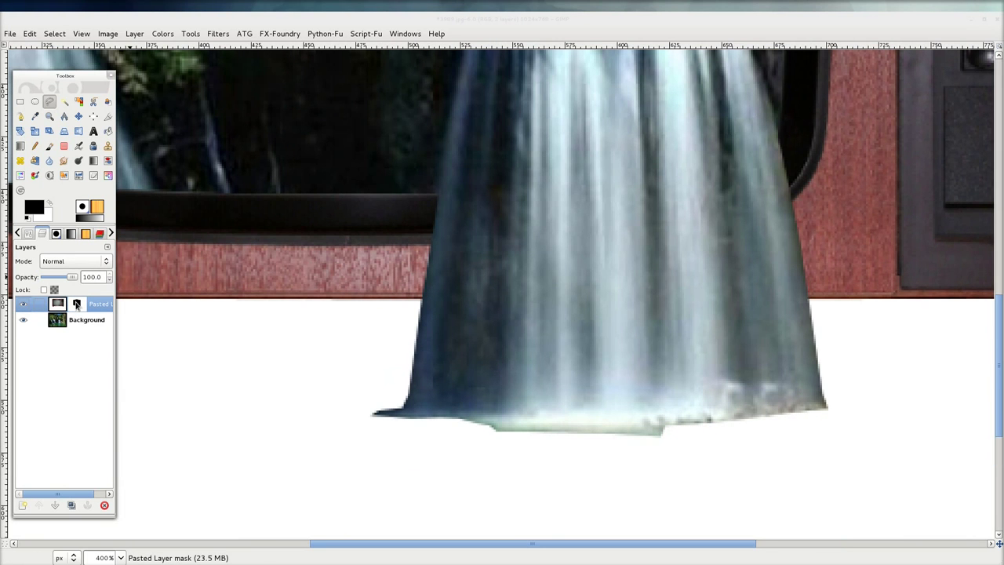
left_click(223, 34)
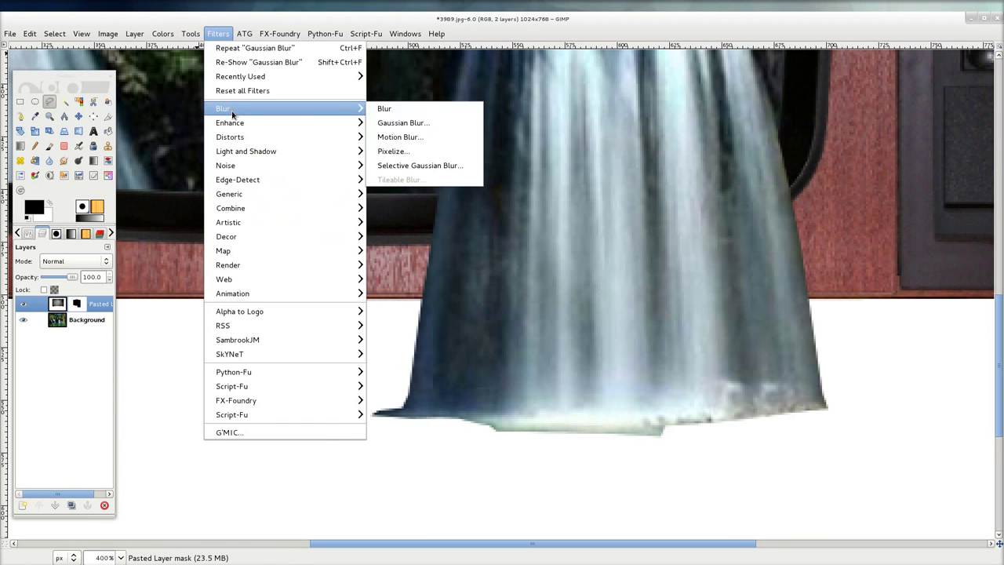
left_click(425, 122)
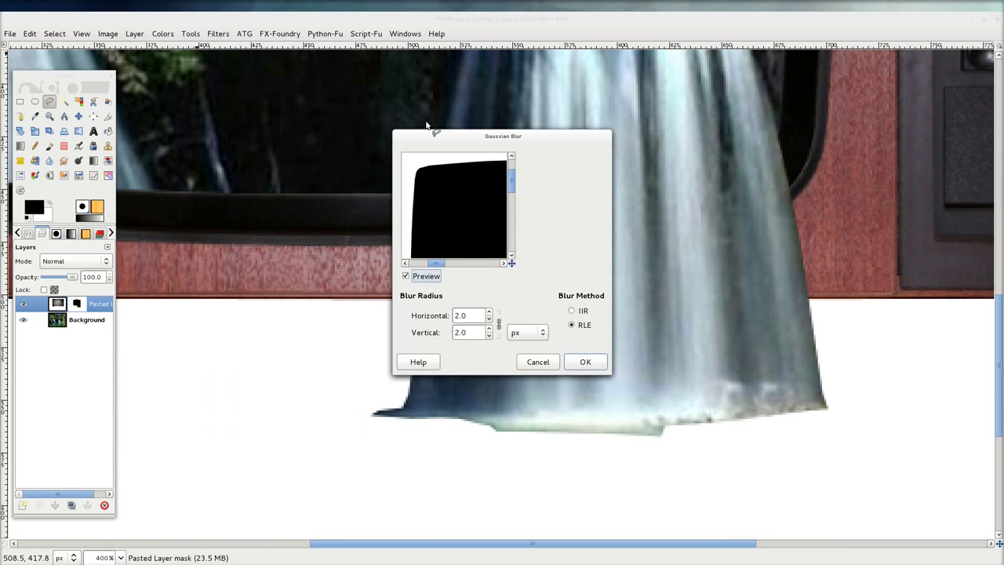
left_click(585, 362)
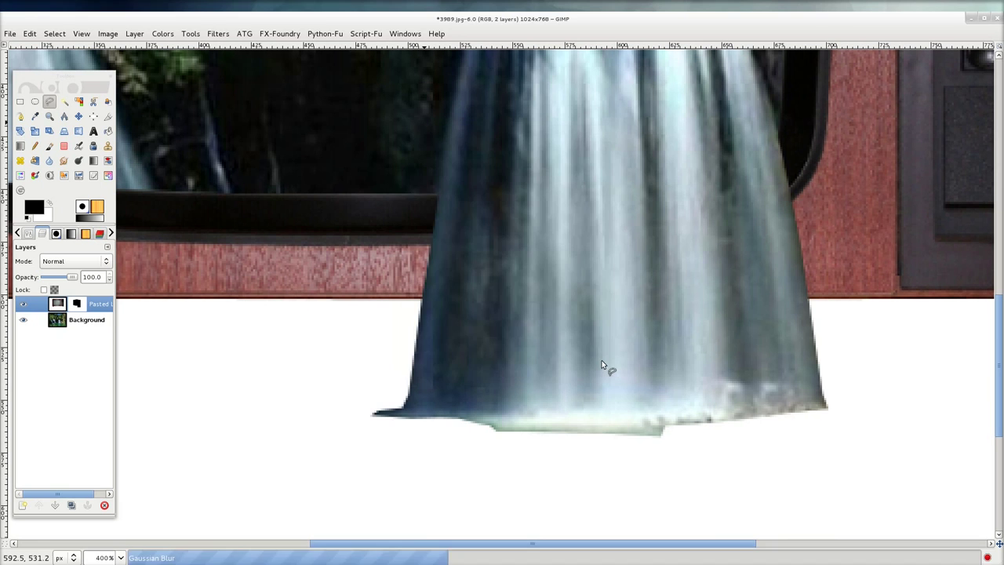
scroll(557, 282, "up", 5)
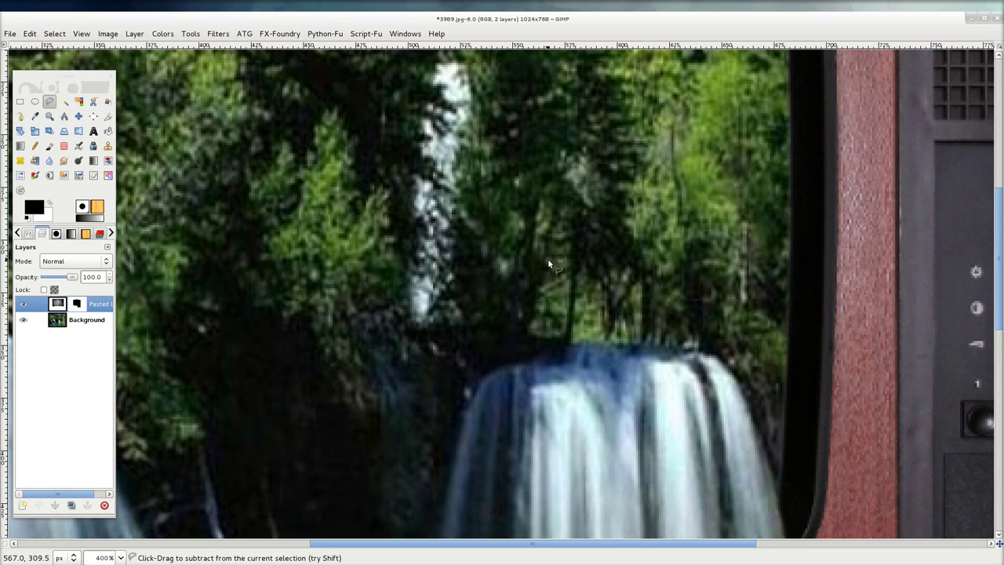
- Zoom in and out to inspect the finished TV and waterfall composite
scroll(548, 258, "down", 3, "ctrl")
scroll(552, 270, "up", 1, "ctrl")
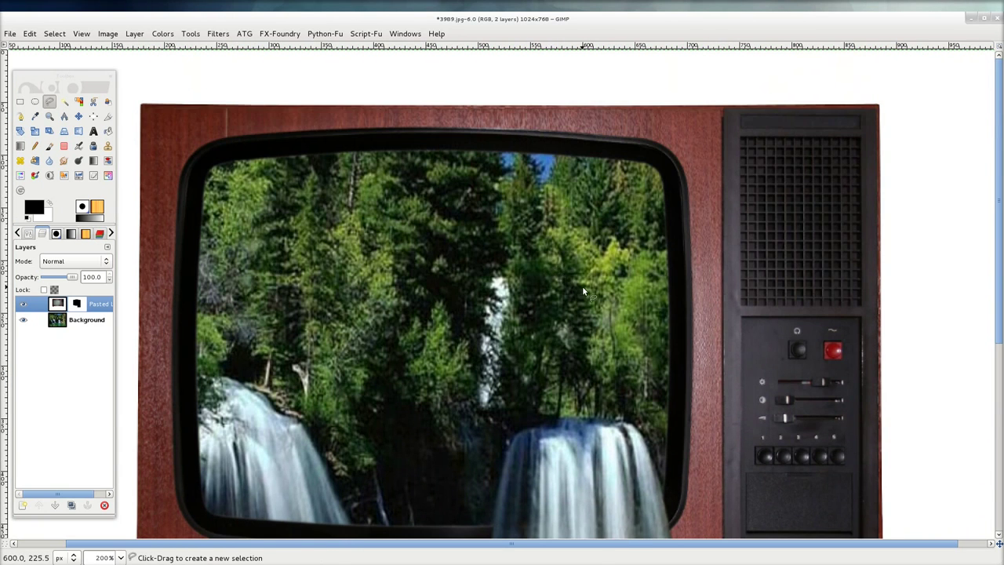
scroll(582, 285, "down", 5)
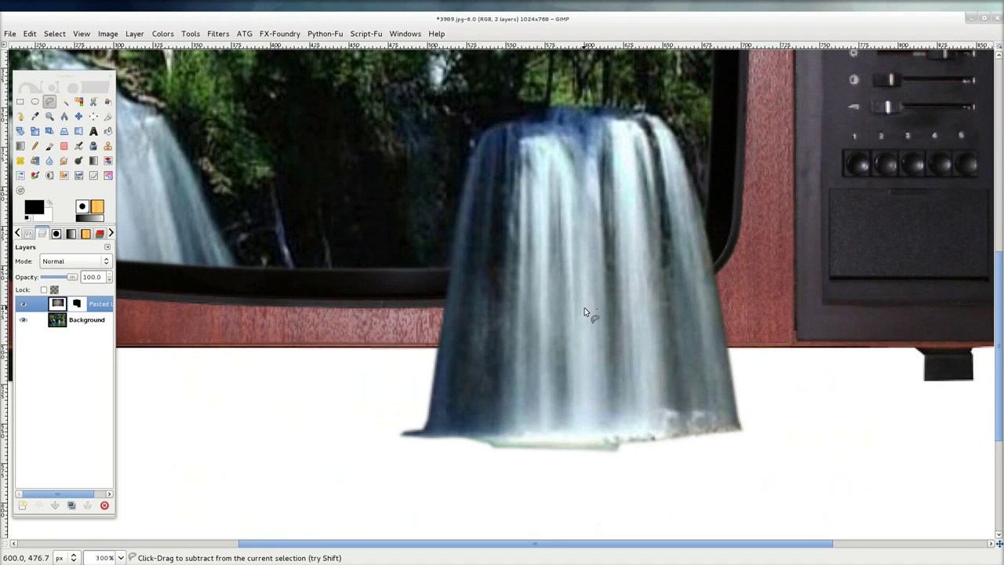
scroll(585, 310, "up", 1, "ctrl")
scroll(585, 307, "down", 1, "ctrl")
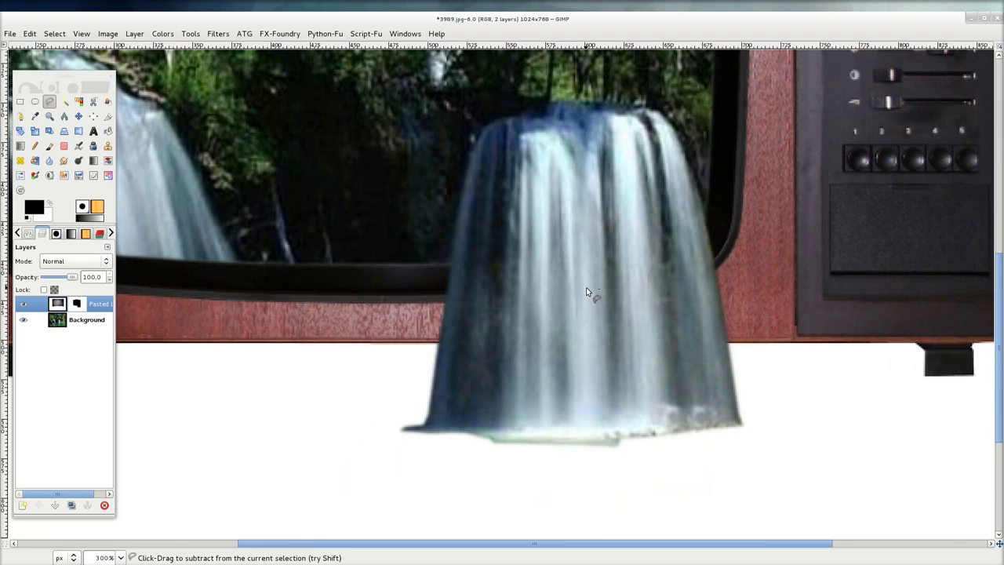
scroll(586, 304, "down", 1, "ctrl")
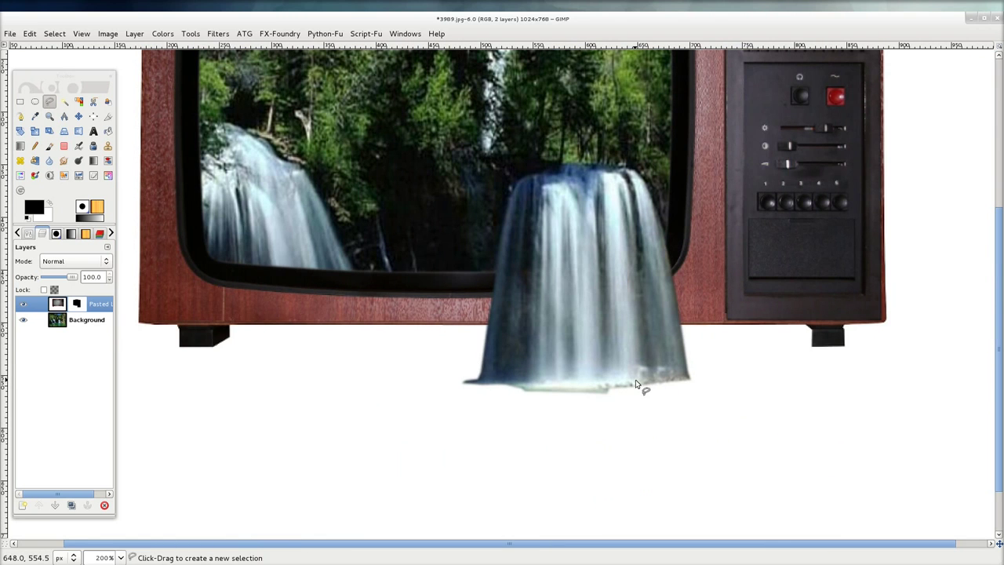
scroll(638, 385, "down", 1, "ctrl")
scroll(637, 385, "down", 2, "ctrl")
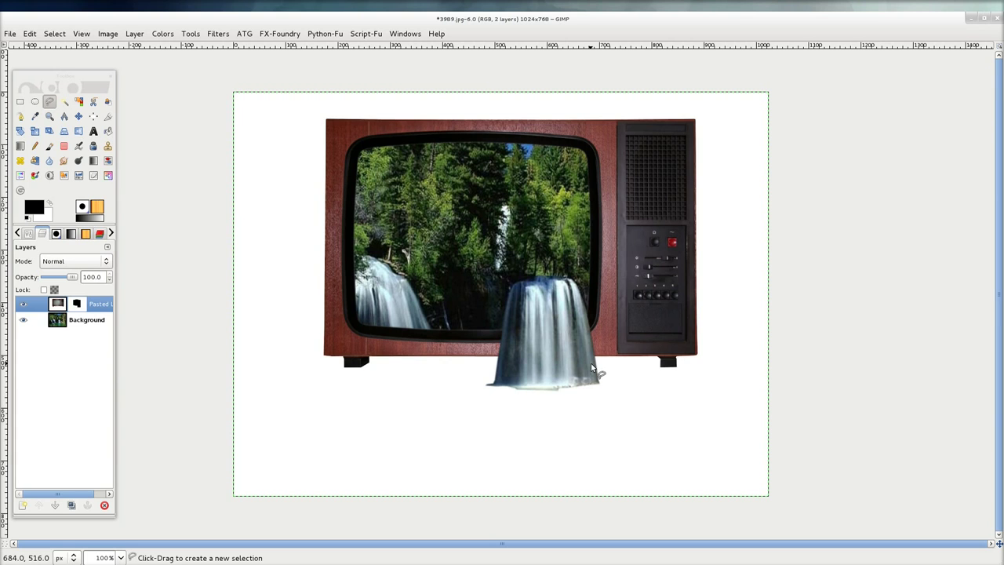
- Open RAAF-F18-Hornet-Take-off-TV.xcf
left_click(11, 33)
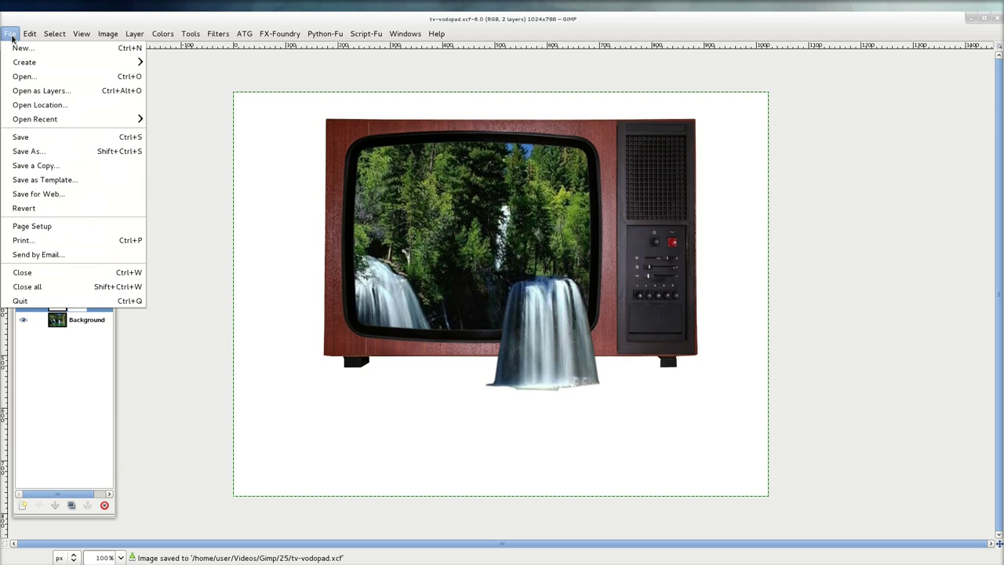
left_click(33, 78)
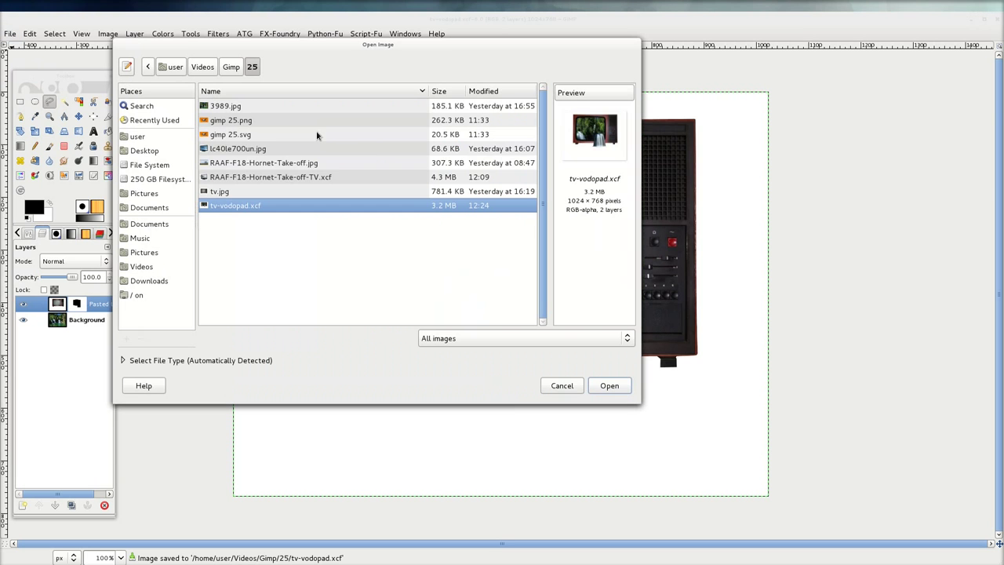
double_click(316, 177)
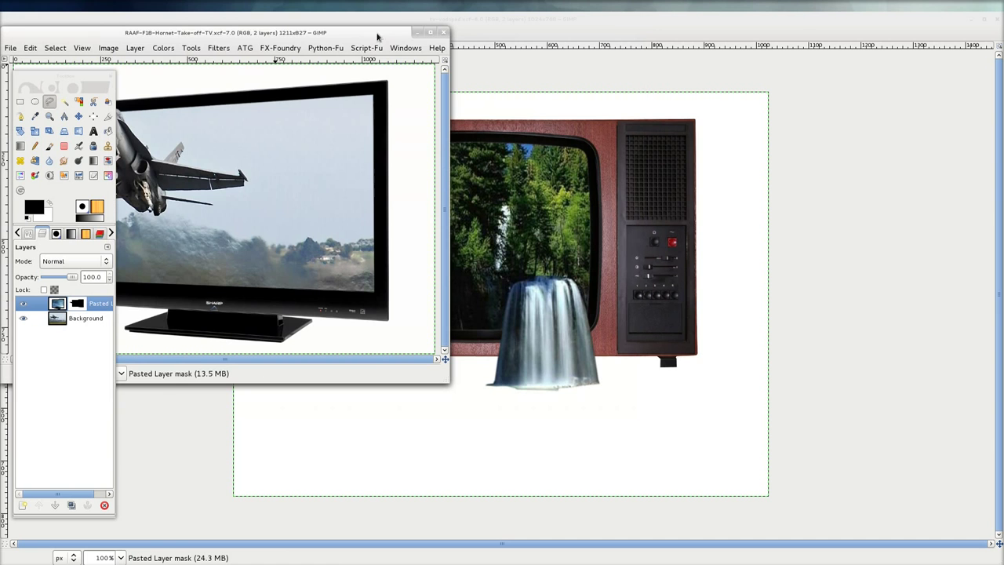
- Arrange both image windows and mark a roughly 865×567 crop area around the TV and waterfall
left_click(746, 20)
double_click(747, 20)
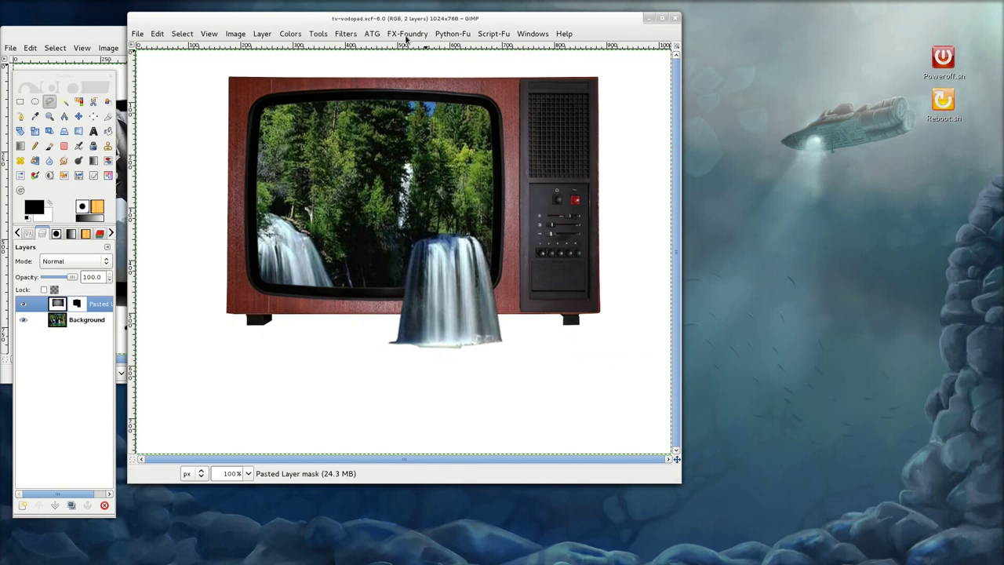
left_click_drag(390, 23, 755, 20)
mouse_move(231, 37)
left_mouse_down()
mouse_move(352, 37)
mouse_move(266, 38)
left_mouse_up()
left_click_drag(656, 20, 525, 19)
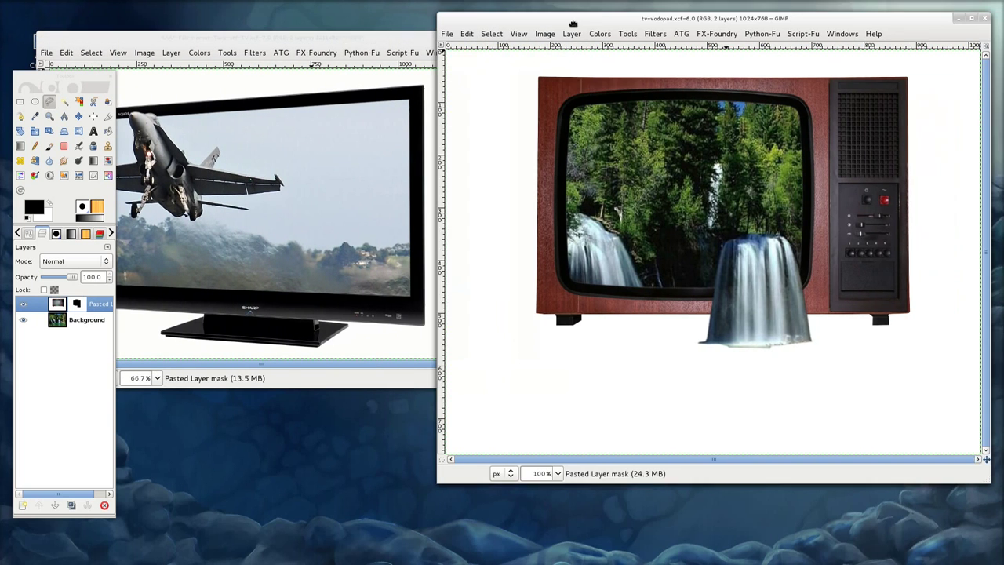
left_click(108, 115)
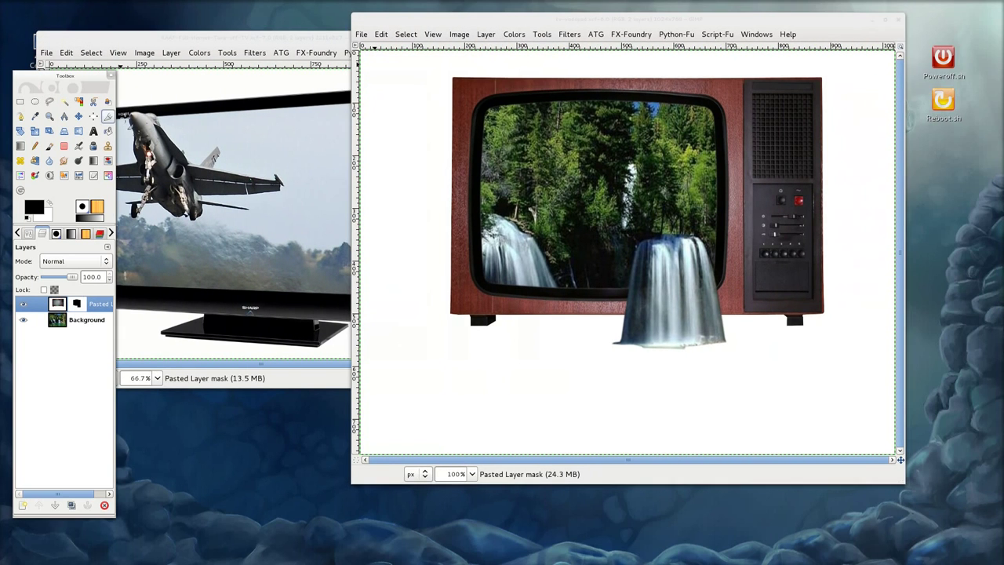
left_click_drag(409, 68, 851, 370)
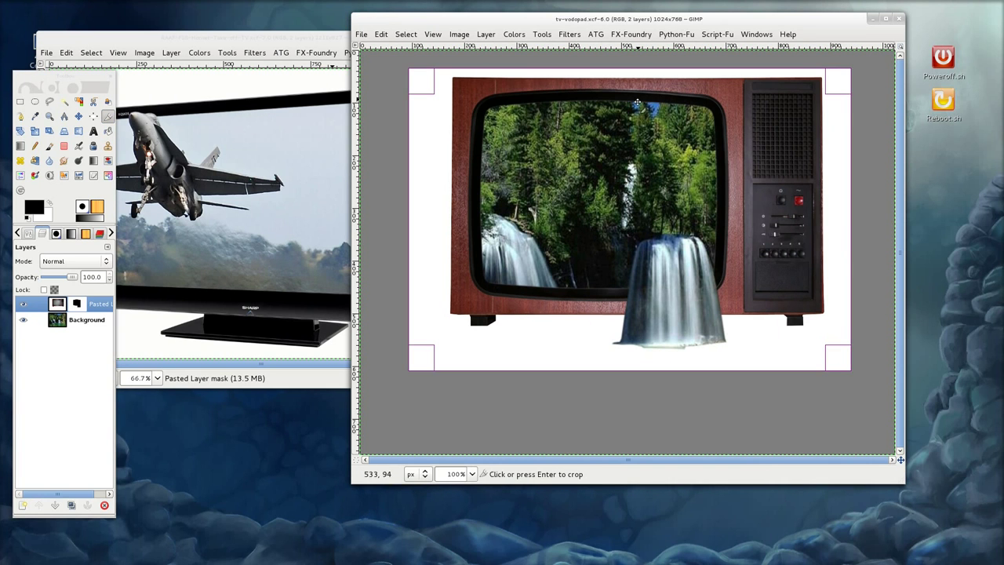
- Crop tv-vodopad.xcf to 800×575 and save it
left_click_drag(439, 200, 464, 202)
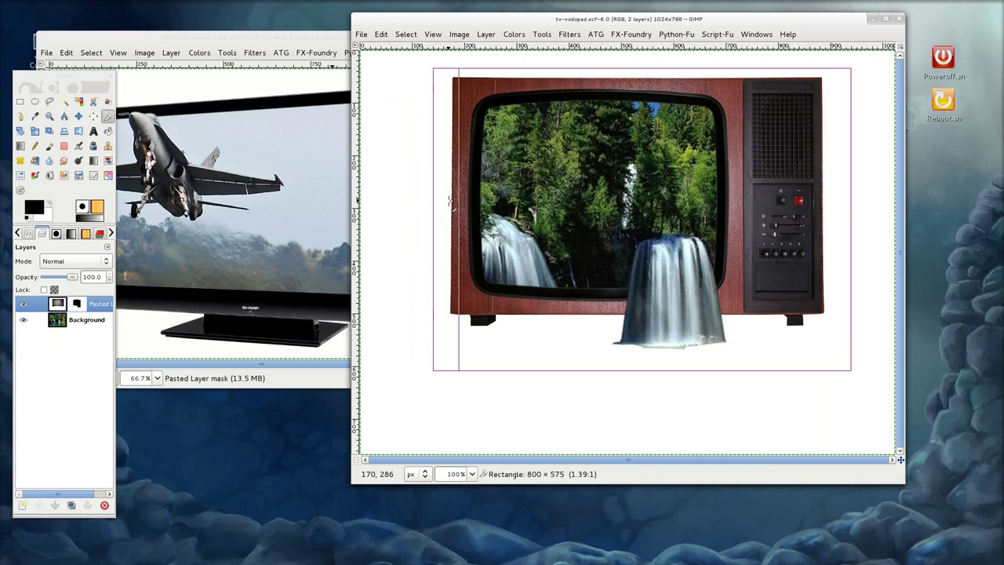
left_click(671, 196)
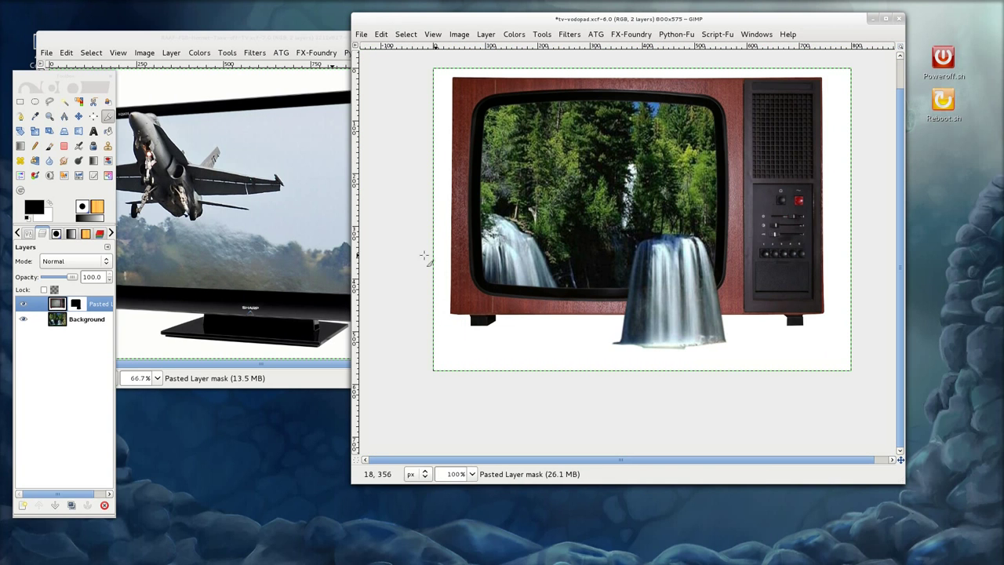
left_click(362, 35)
left_click(383, 137)
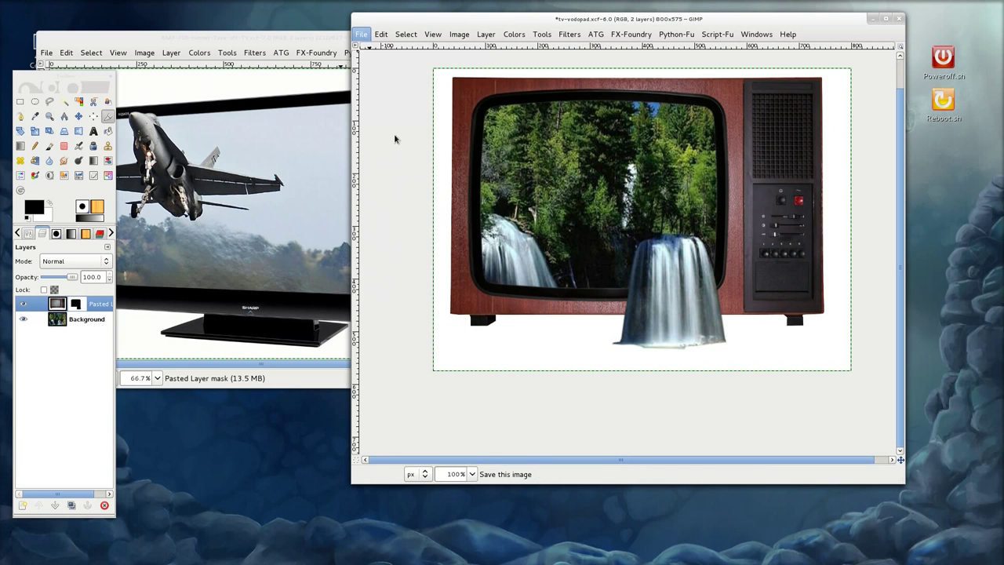
- Shrink and reposition the TV composite and RAAF image windows side by side
left_click_drag(902, 475, 890, 449)
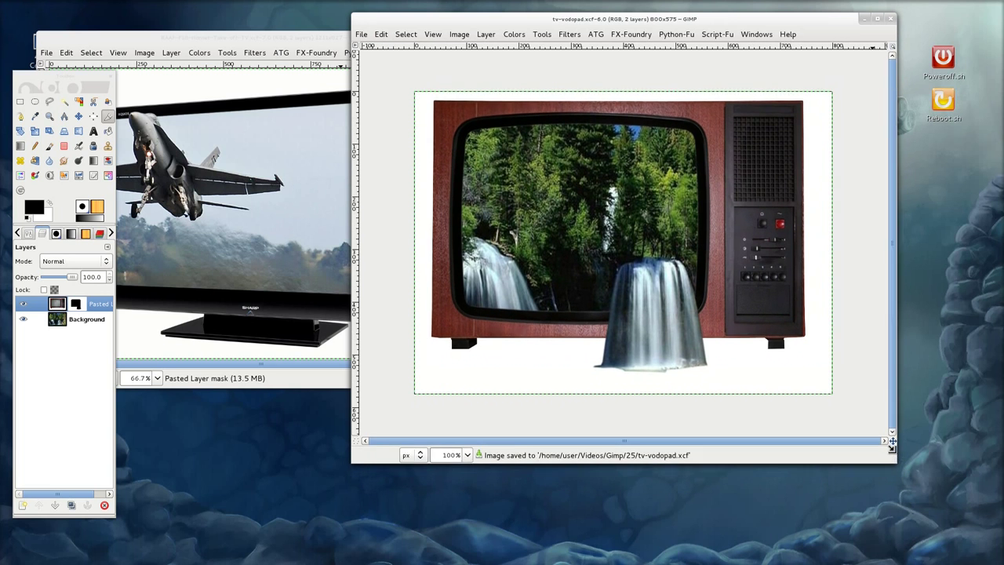
left_click_drag(541, 22, 696, 27)
left_click_drag(255, 37, 328, 40)
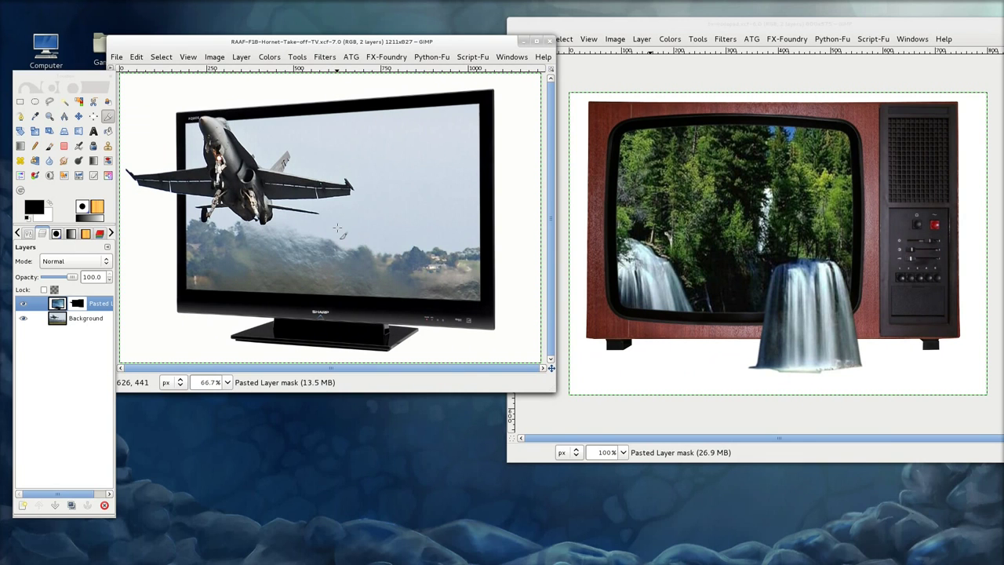